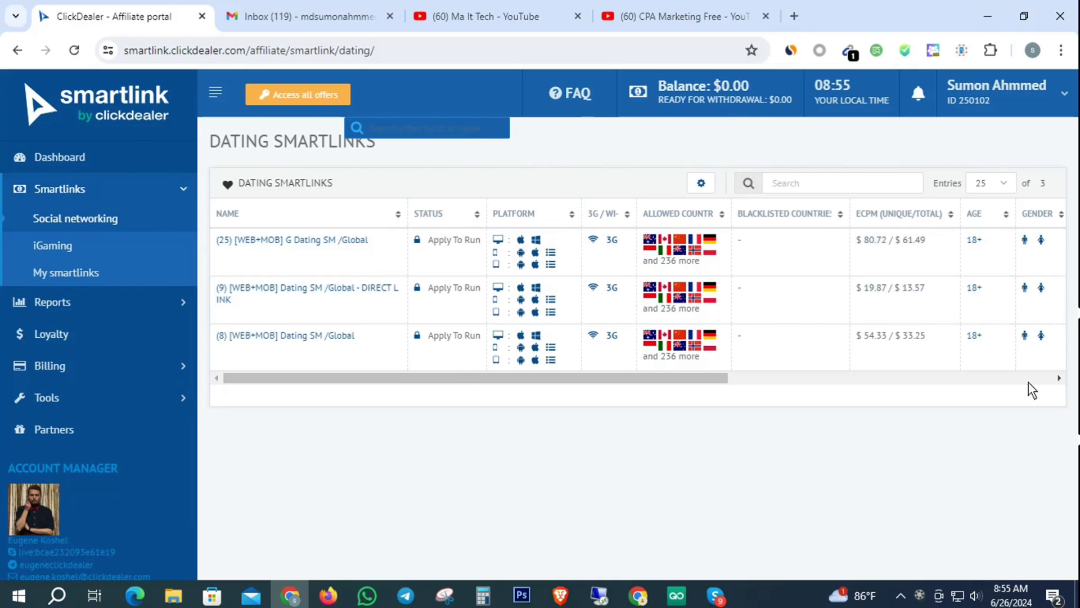
Step: Switch from the Dating Smartlinks list to the Gmail inbox tab
click(353, 11)
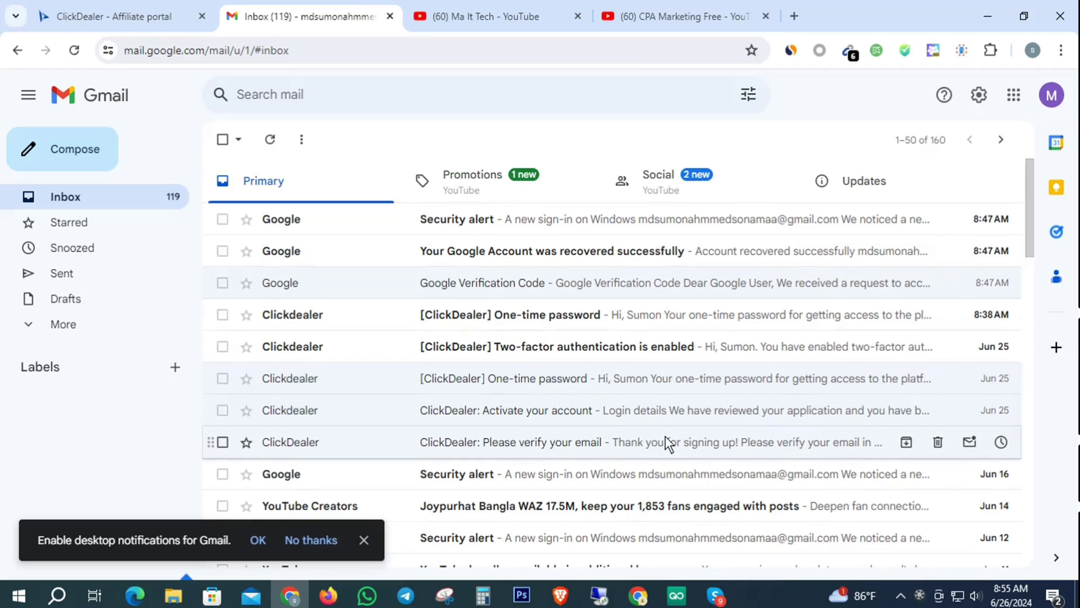
Step: Read the ClickDealer 'Please verify your email' message, then return to the inbox
click(493, 441)
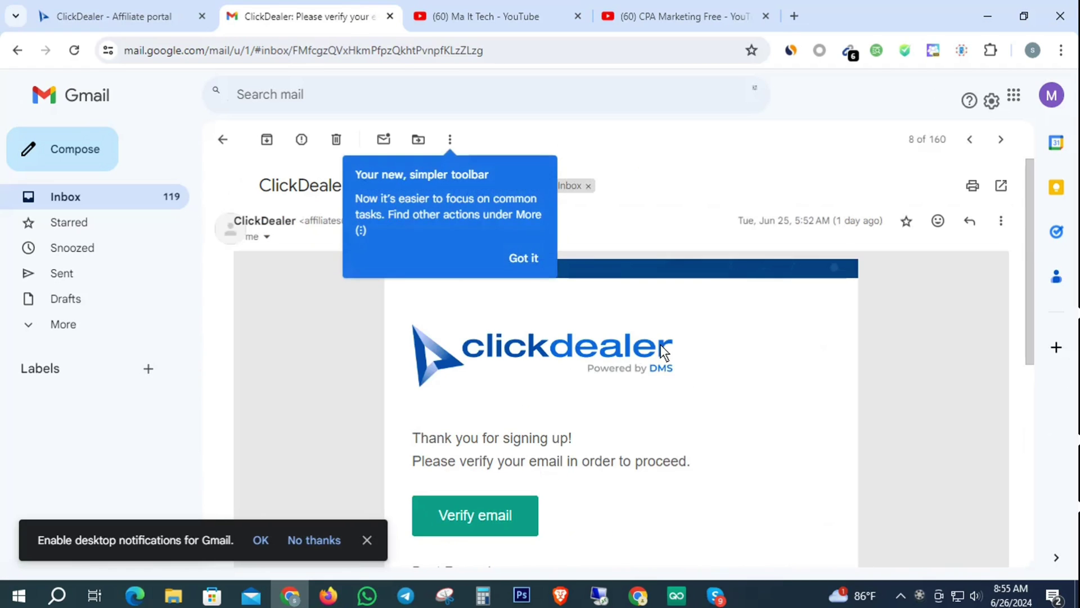
click(515, 253)
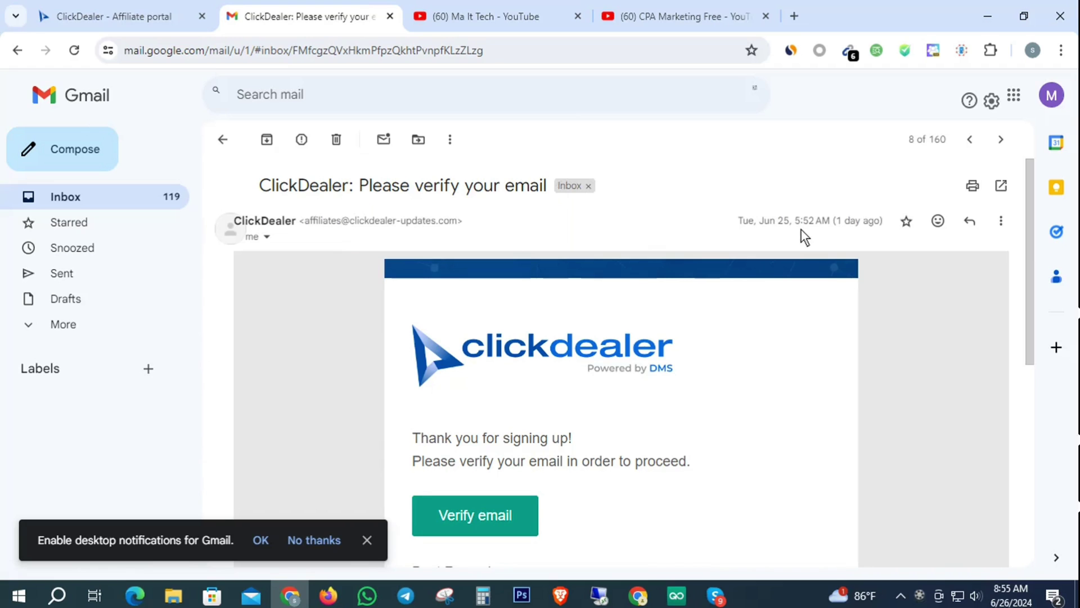
scroll(791, 301, down, 2)
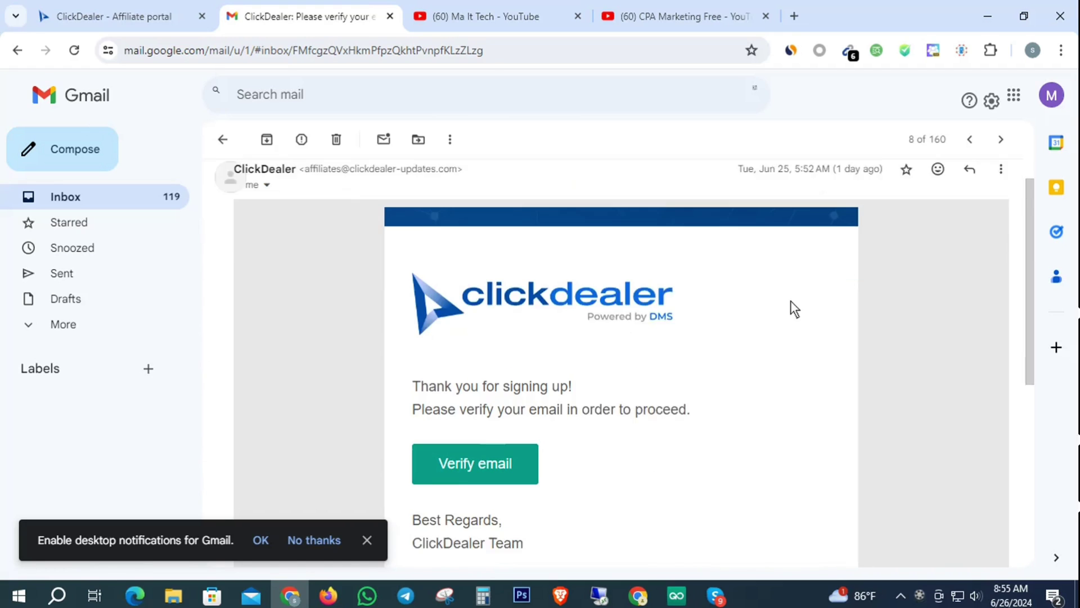
scroll(587, 426, up, 2)
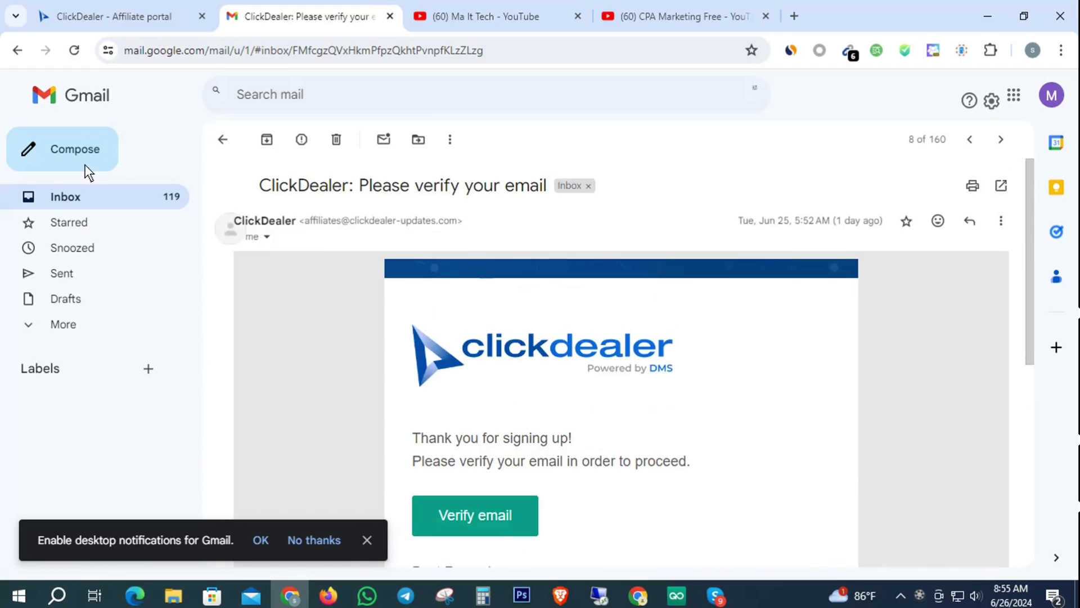
click(56, 198)
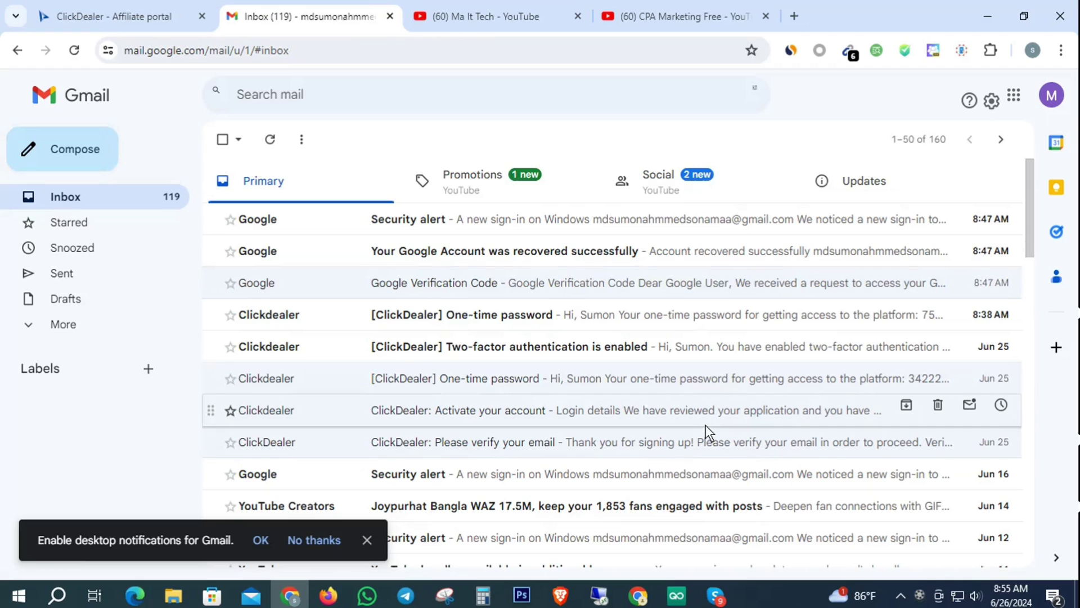
Step: Read the 'Activate your account' email, declining desktop notifications, then return to the inbox
click(458, 409)
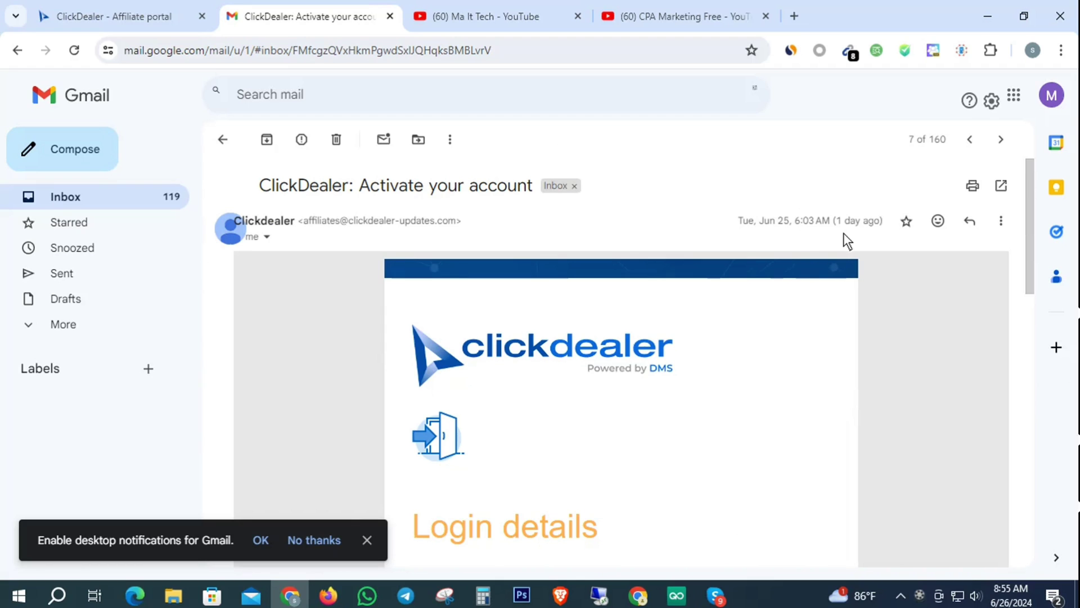
click(313, 539)
scroll(512, 433, down, 4)
scroll(650, 471, down, 4)
scroll(767, 465, up, 9)
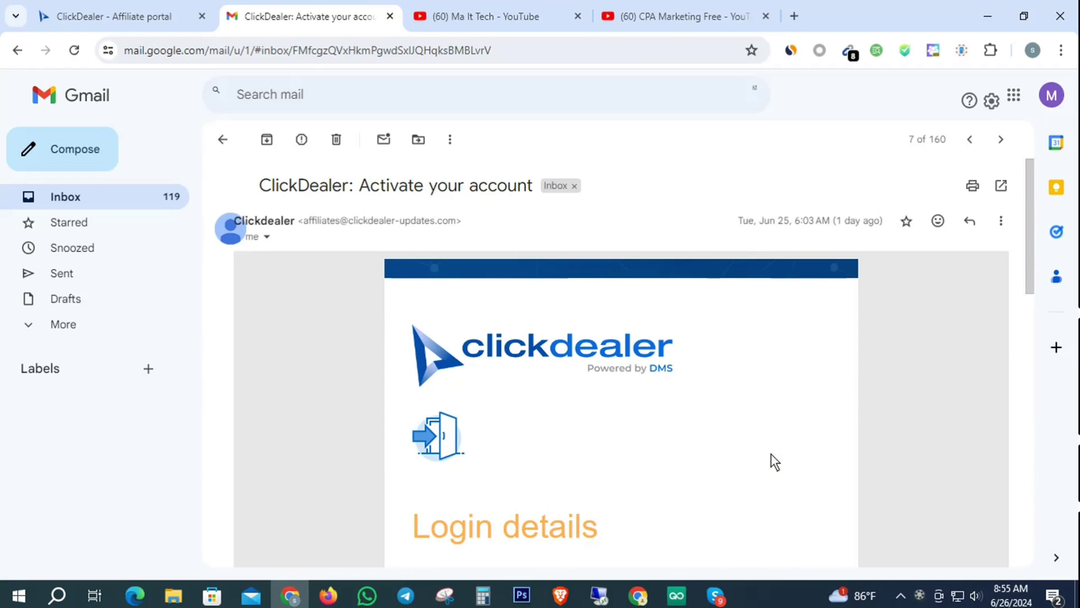
click(67, 198)
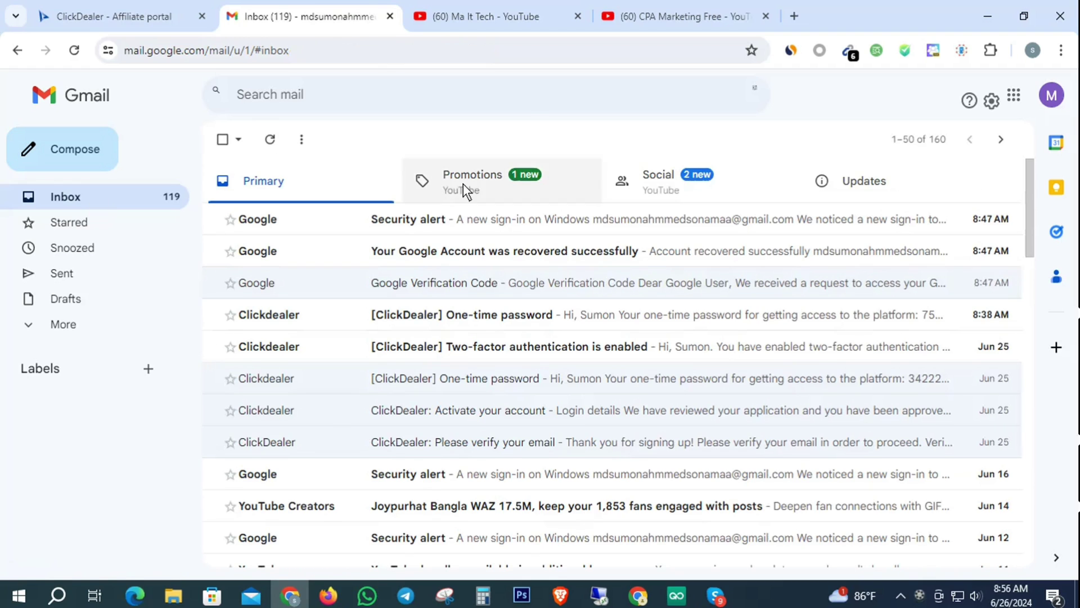
Step: Look over the Ma It Tech YouTube channel page, then go back to the ClickDealer tab
click(497, 8)
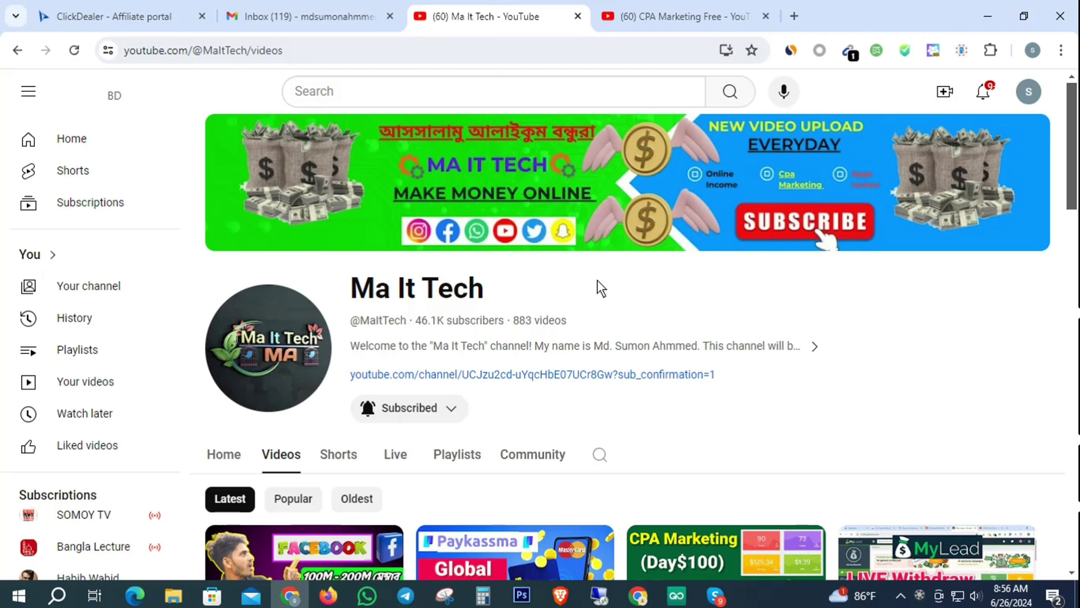
drag(596, 279, 298, 287)
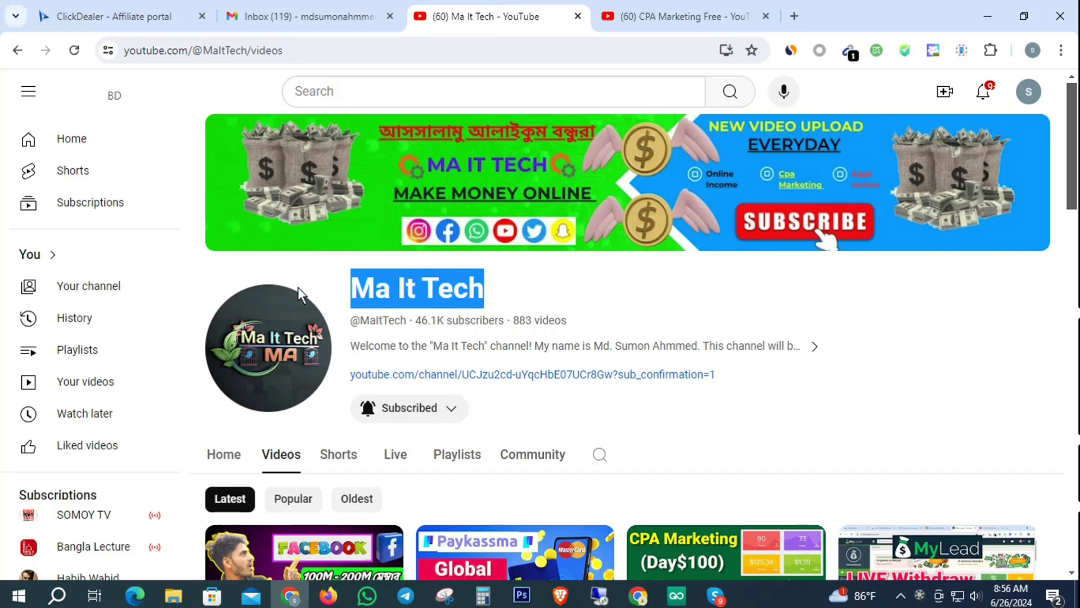
click(525, 279)
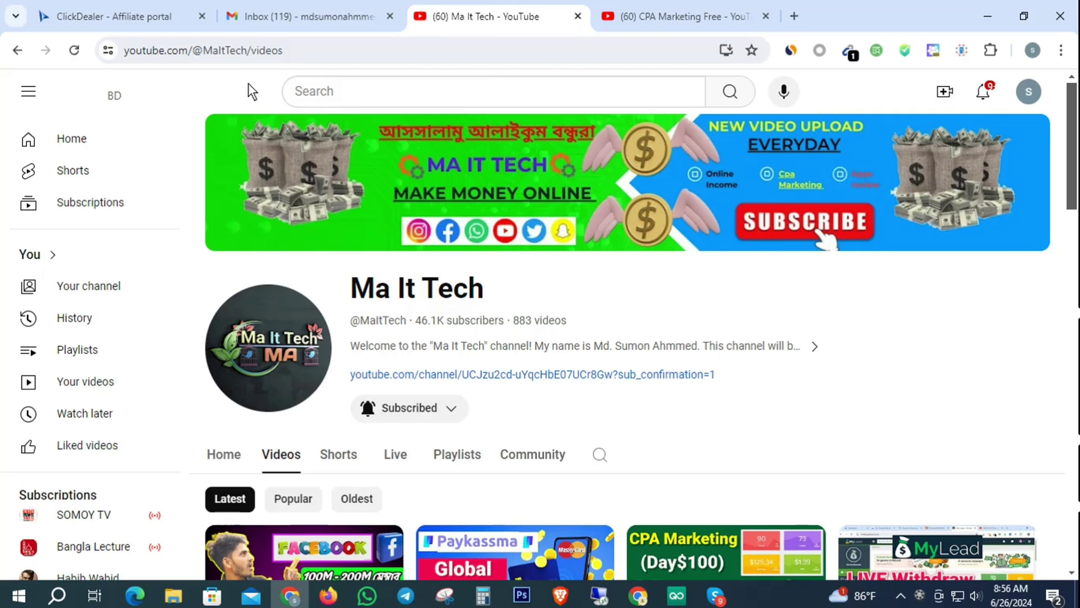
click(135, 16)
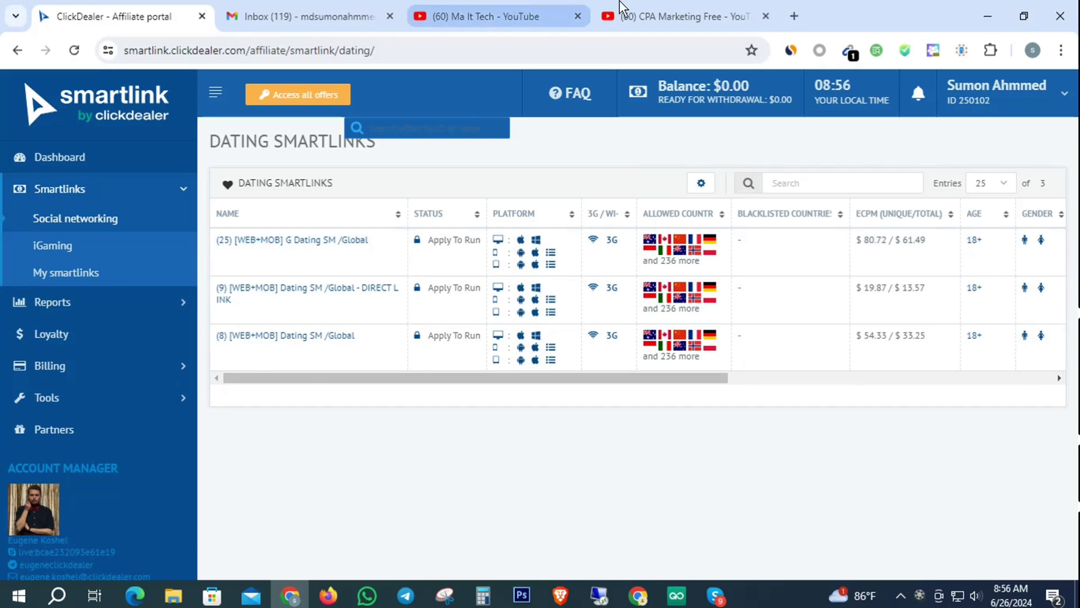
Step: Glance at the CPA Marketing Free tab, return to ClickDealer, then bring Firefox forward
click(659, 13)
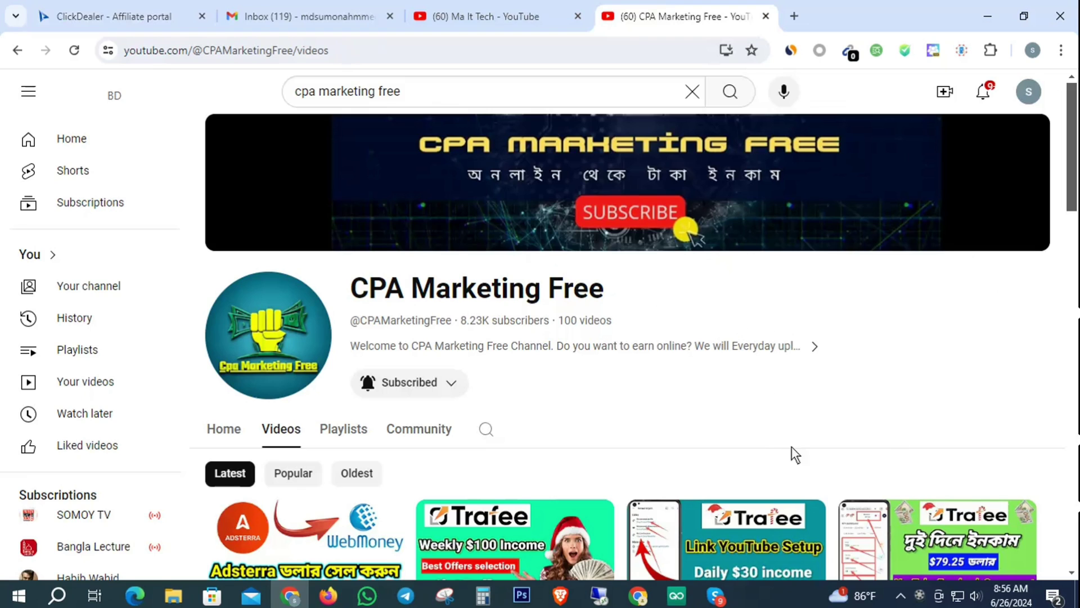
click(110, 15)
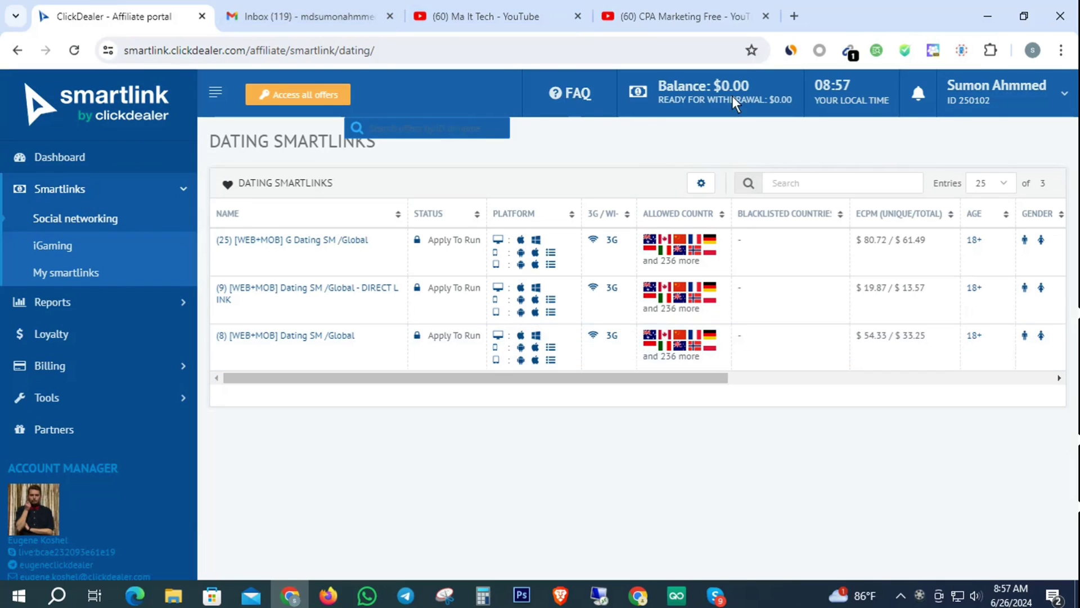
click(329, 596)
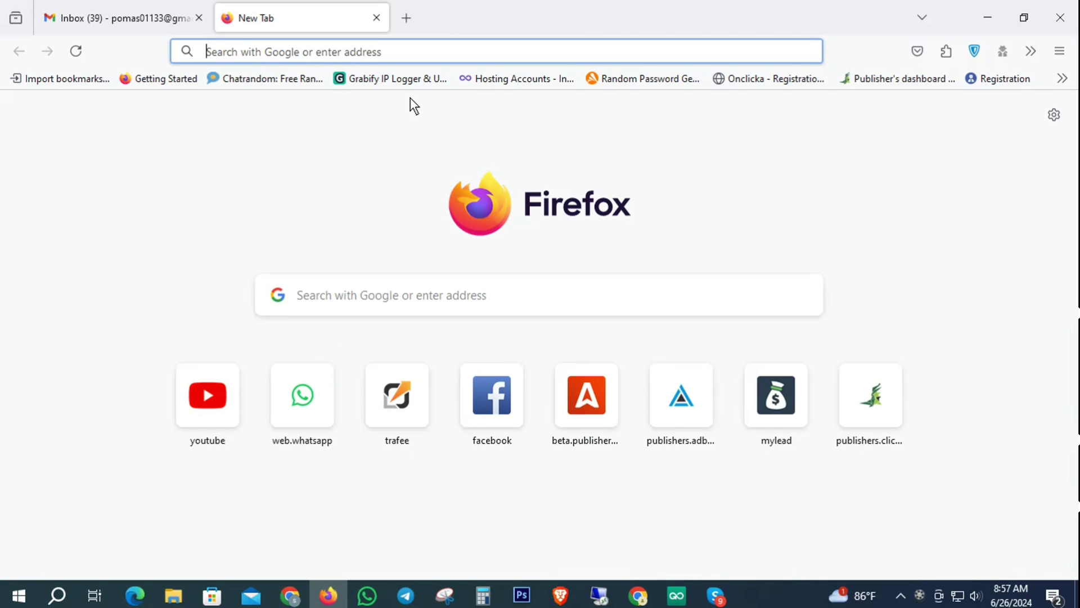
Step: View the Gmail inbox in Firefox, then return to ClickDealer in Chrome
click(160, 6)
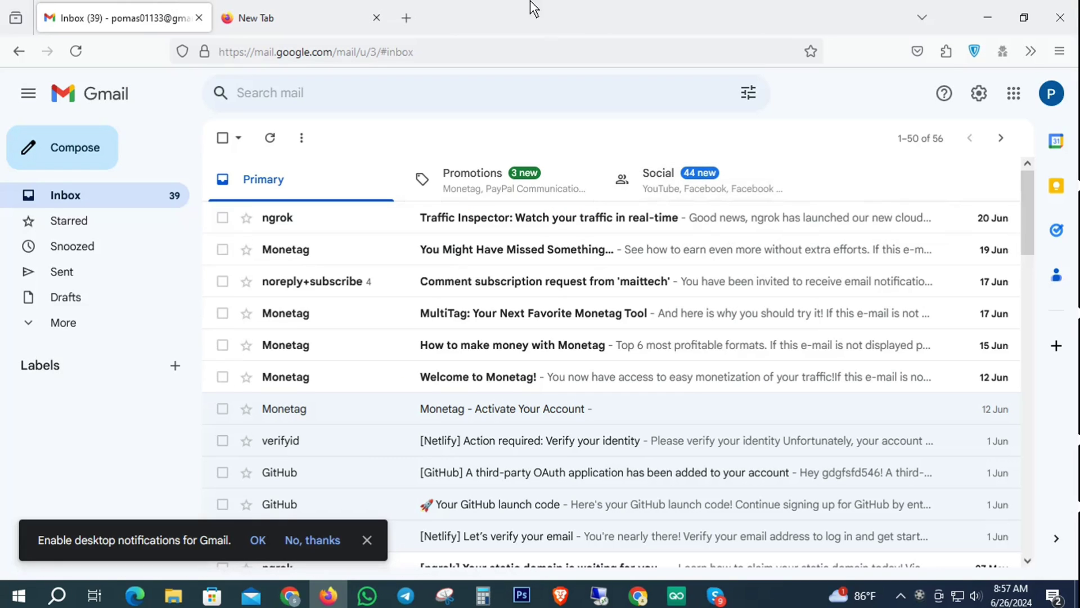
click(289, 595)
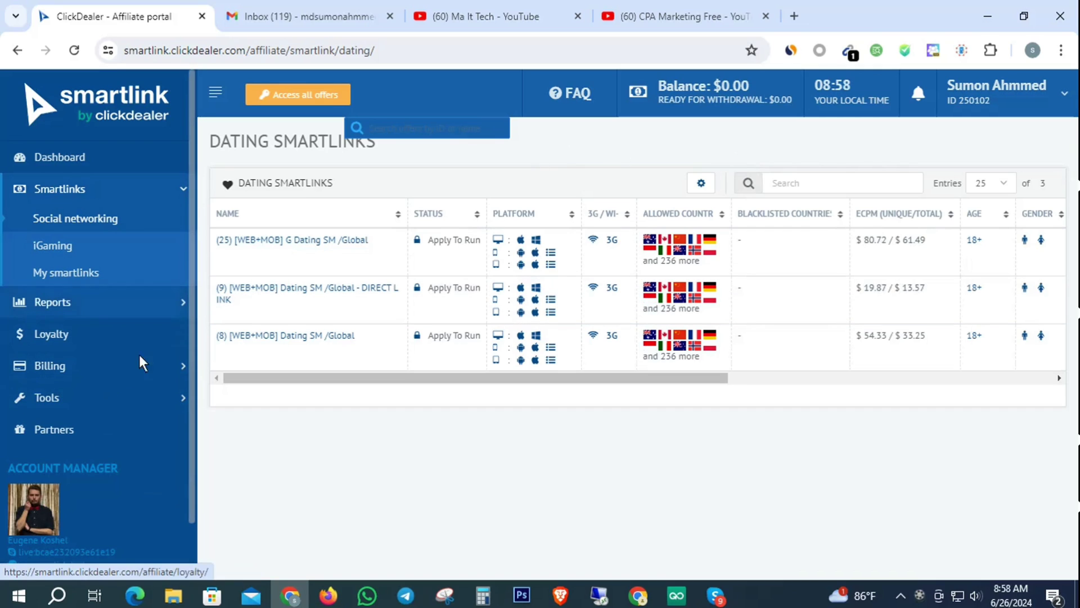
Step: Copy the referral link from Tools > Referral program, then switch to Firefox
click(118, 365)
click(82, 396)
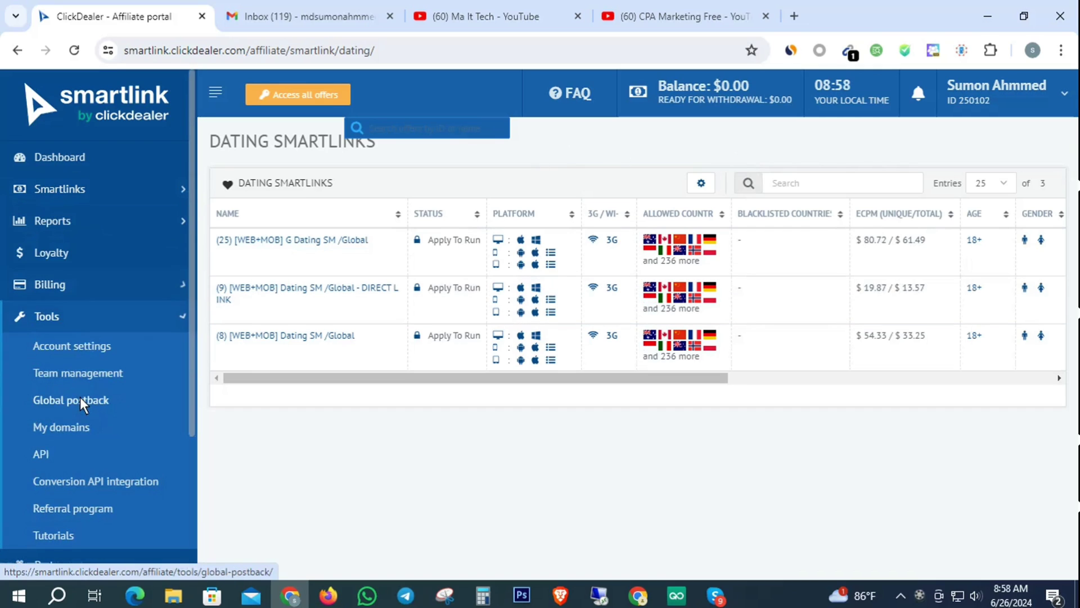
click(64, 508)
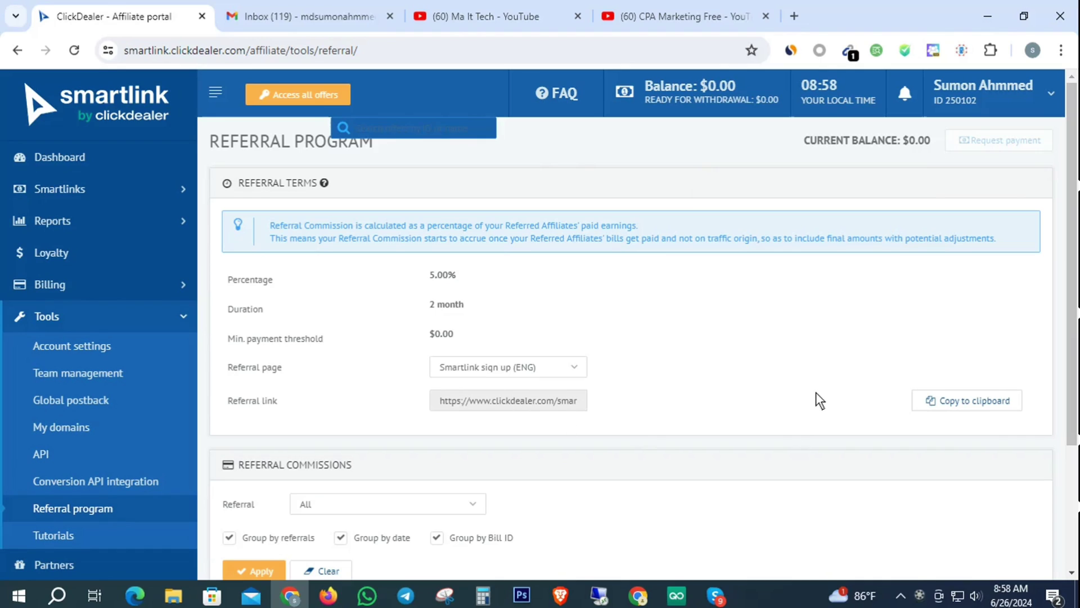
click(964, 400)
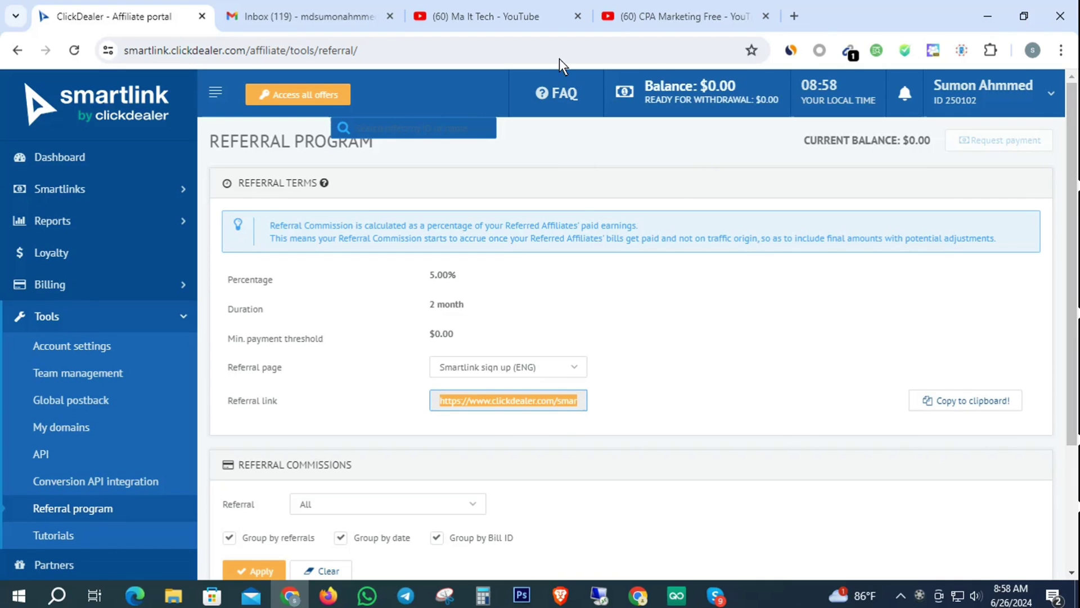
click(328, 596)
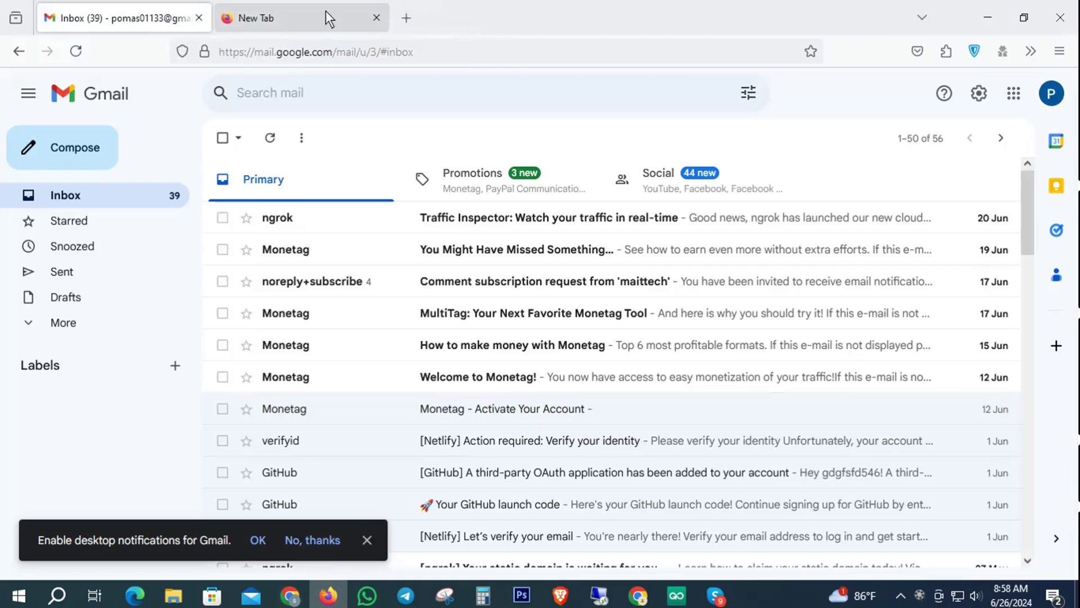
Step: Paste the copied referral link into a new tab to load the Smartlink Sign Up page
click(326, 11)
click(295, 49)
key(ctrl+v)
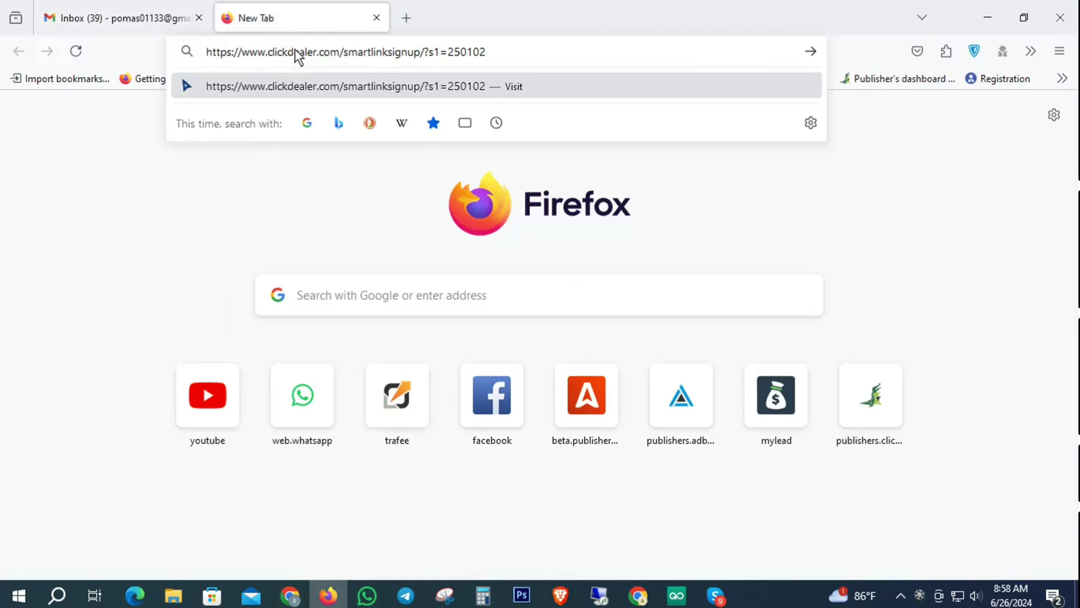
key(Return)
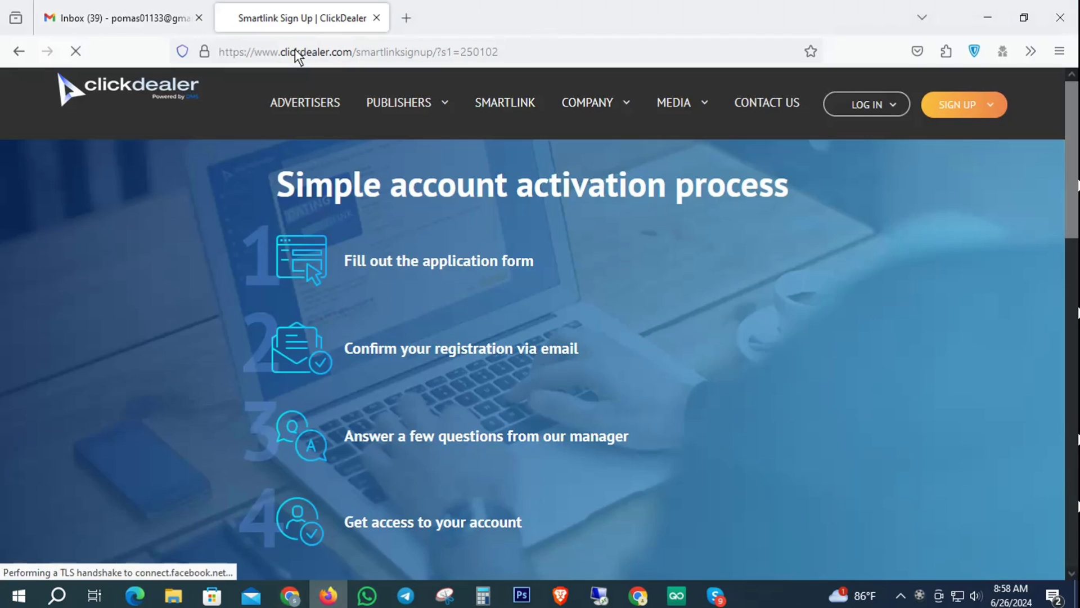
Step: Look over the blank sign-up form and place the cursor in First Name
scroll(787, 264, down, 5)
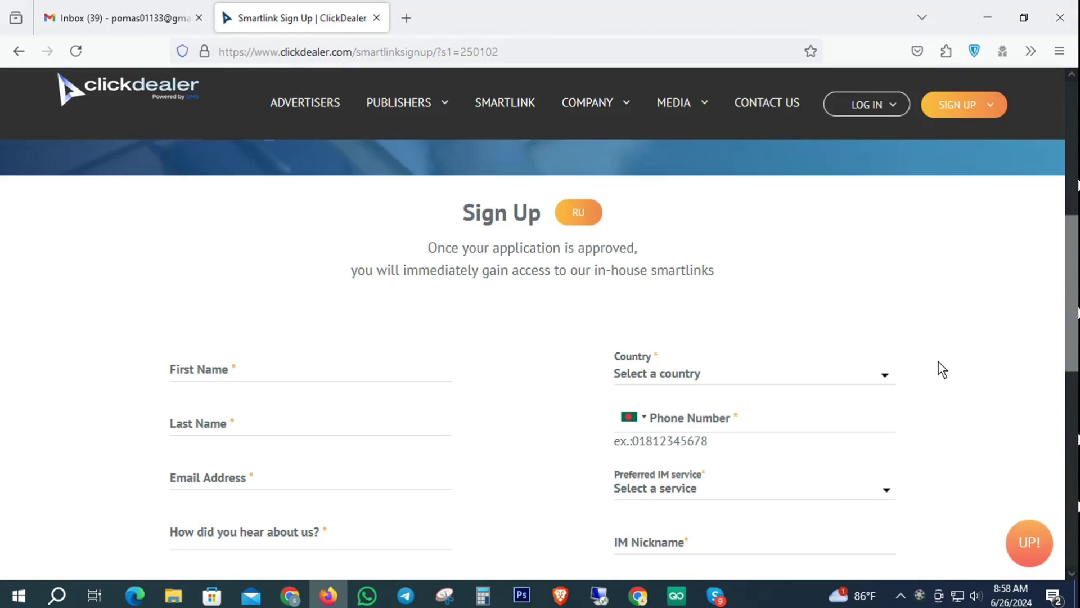
scroll(839, 367, down, 4)
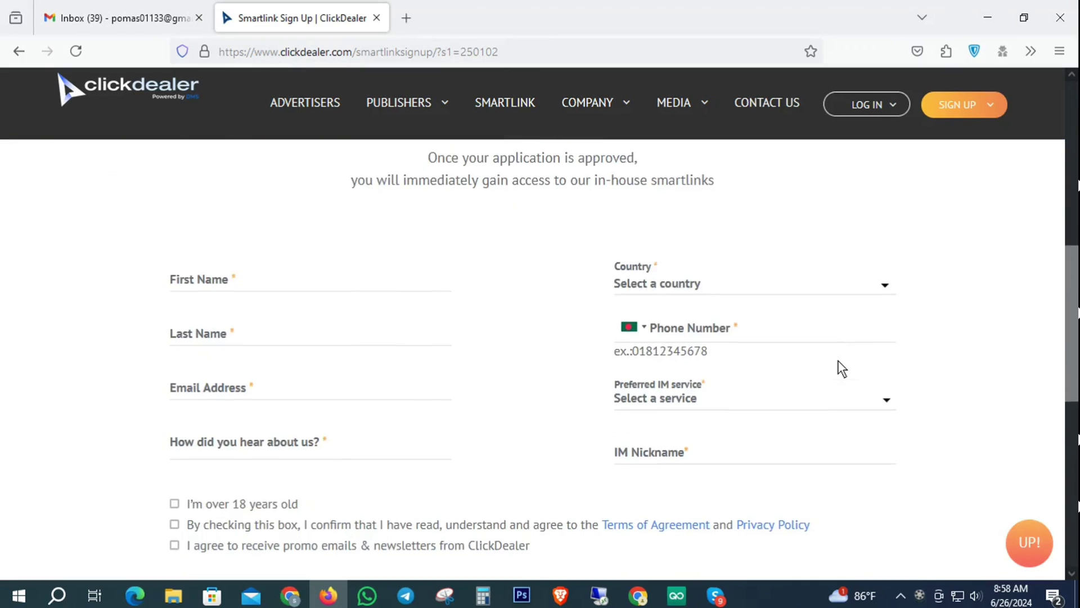
scroll(222, 326, up, 3)
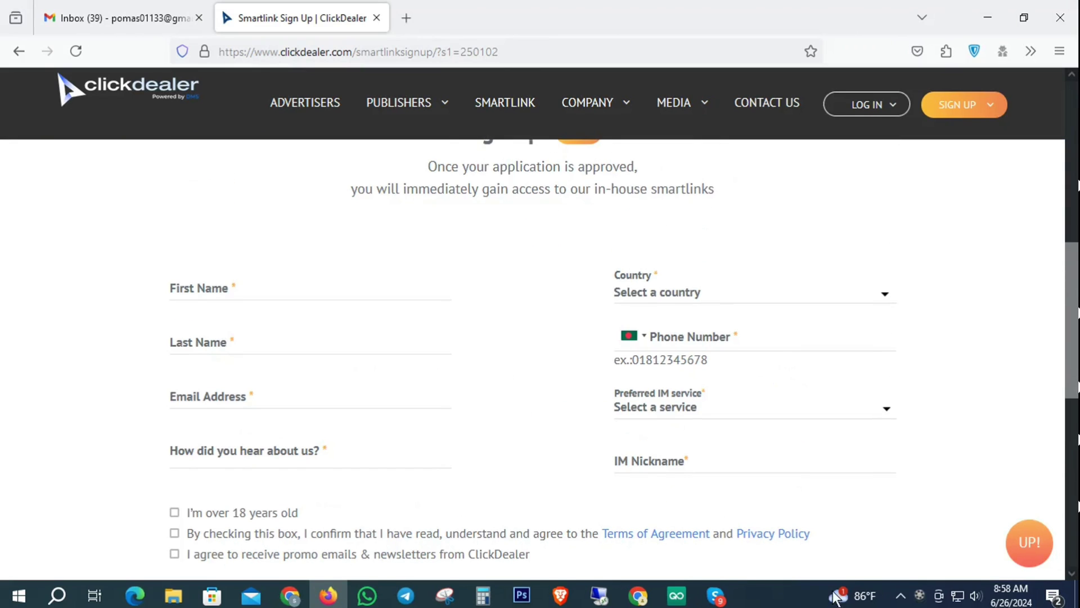
scroll(586, 337, up, 8)
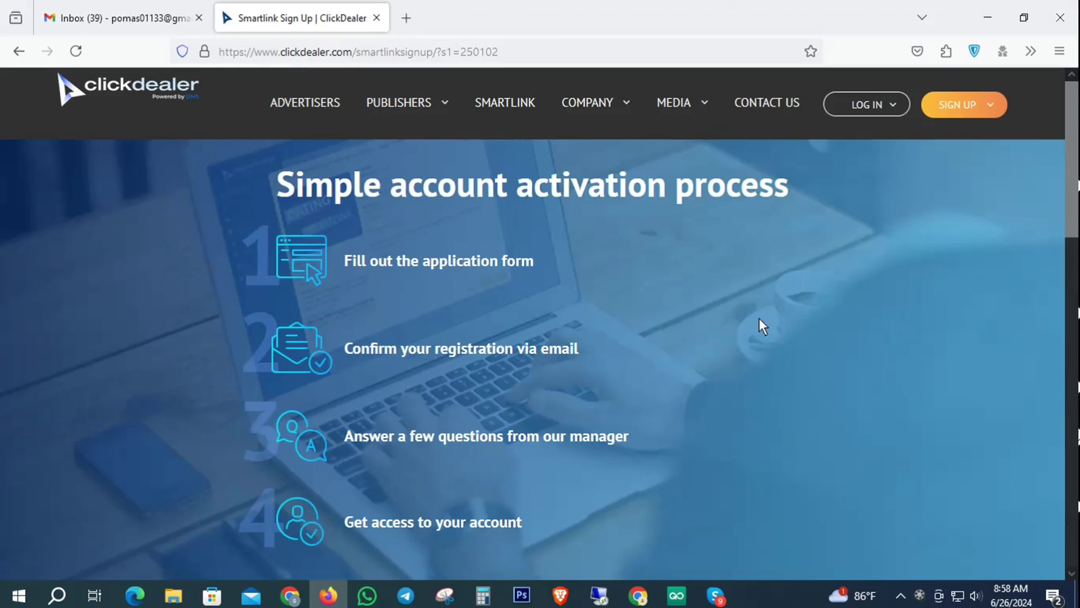
scroll(759, 320, down, 12)
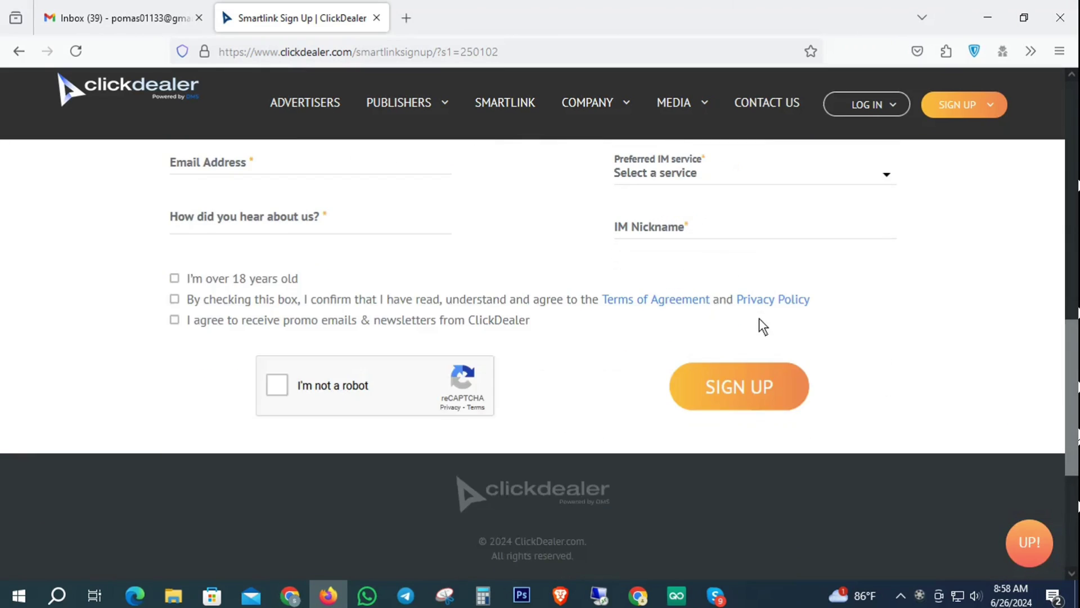
scroll(758, 318, up, 7)
scroll(760, 326, down, 3)
scroll(260, 256, up, 1)
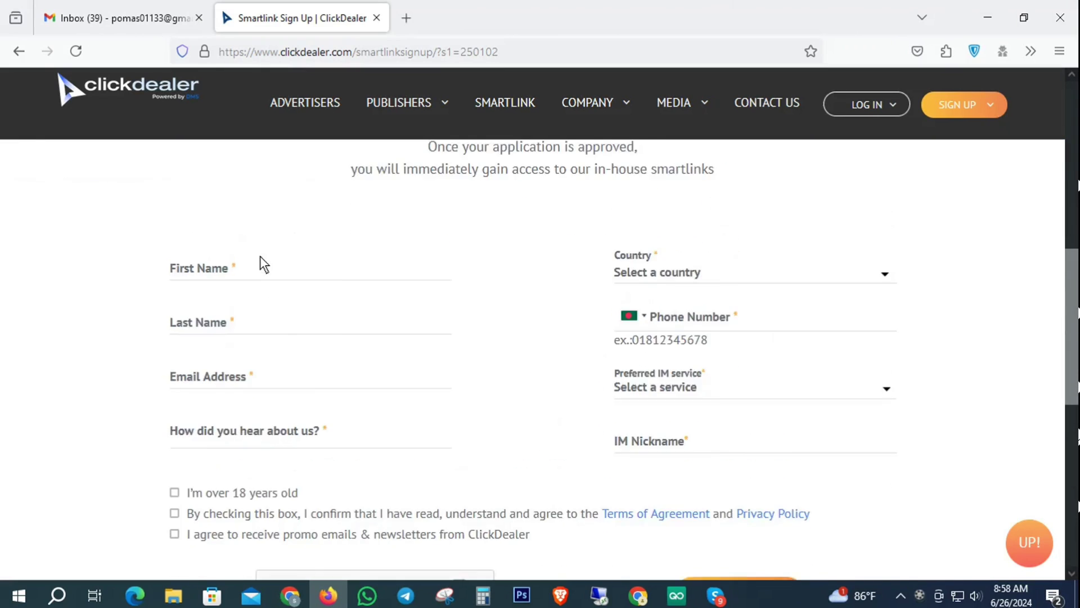
click(212, 285)
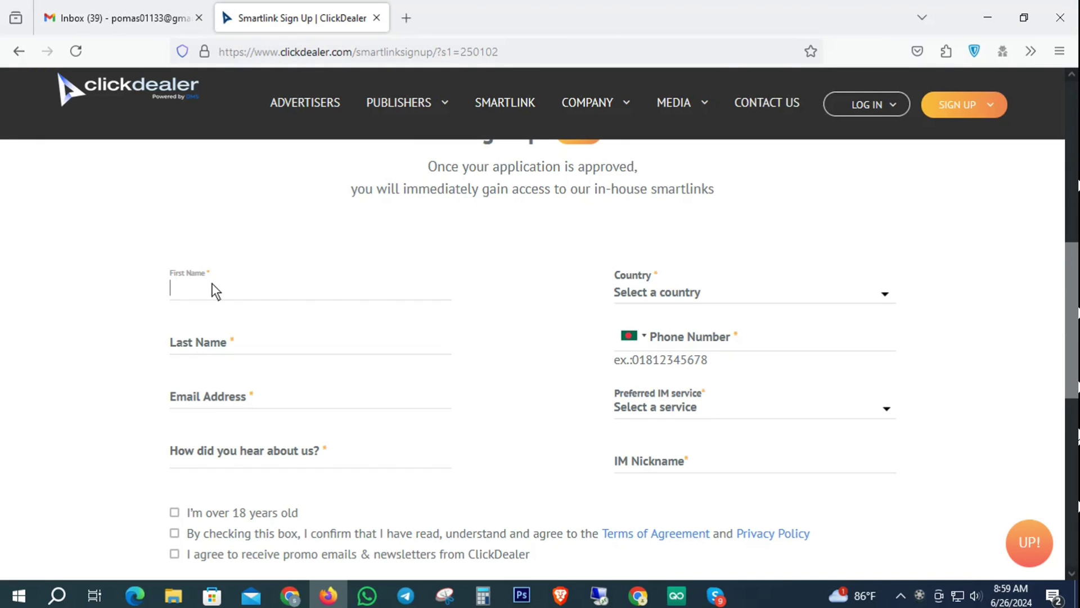
Step: Search Google for affpaying in a new tab and open the AffPaying website
click(403, 18)
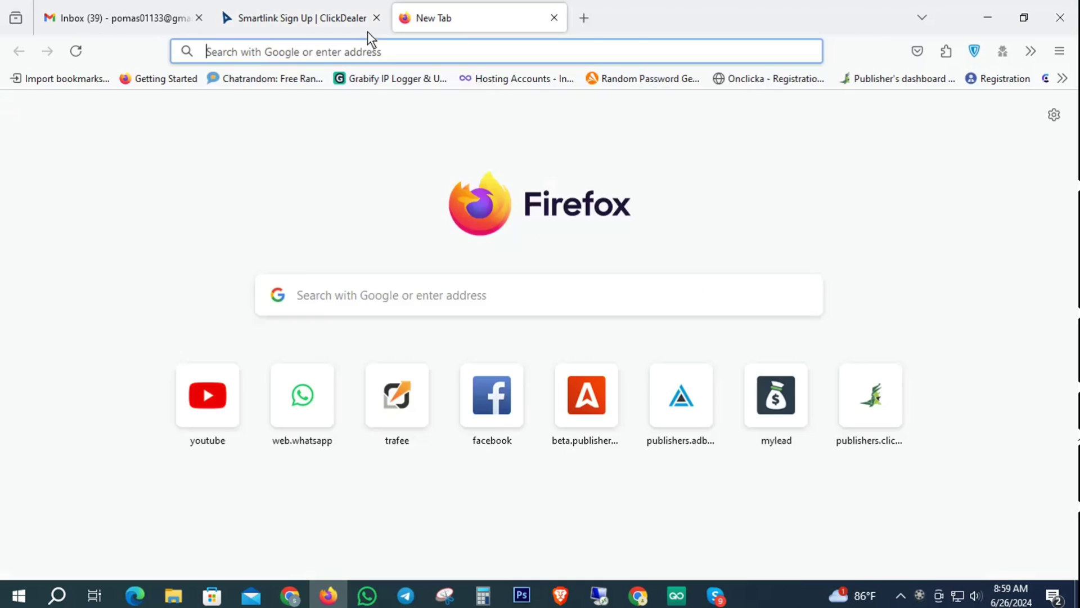
click(318, 58)
text(aff)
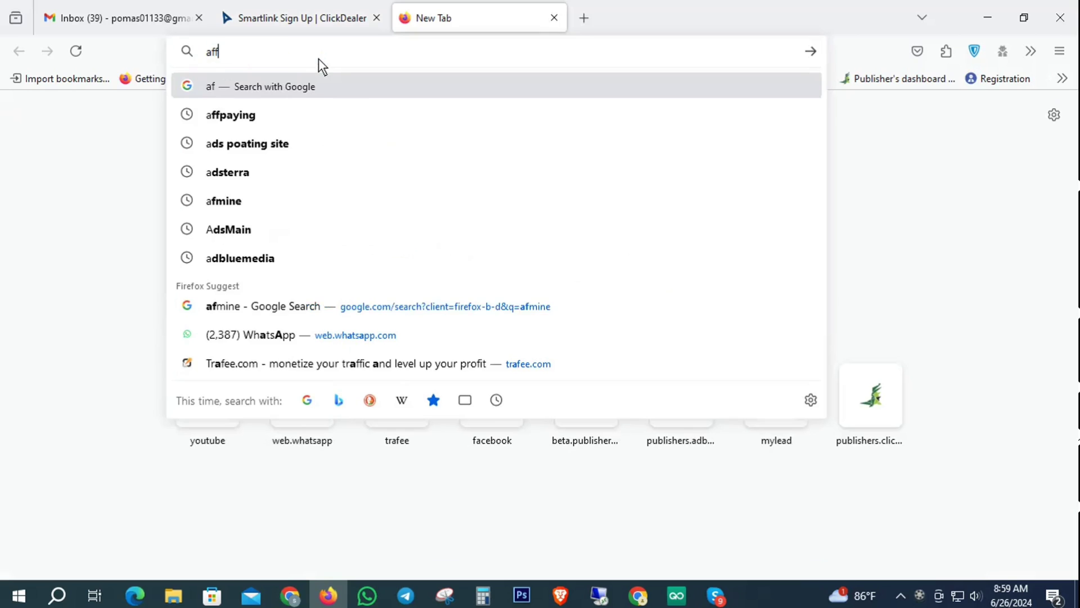
click(340, 117)
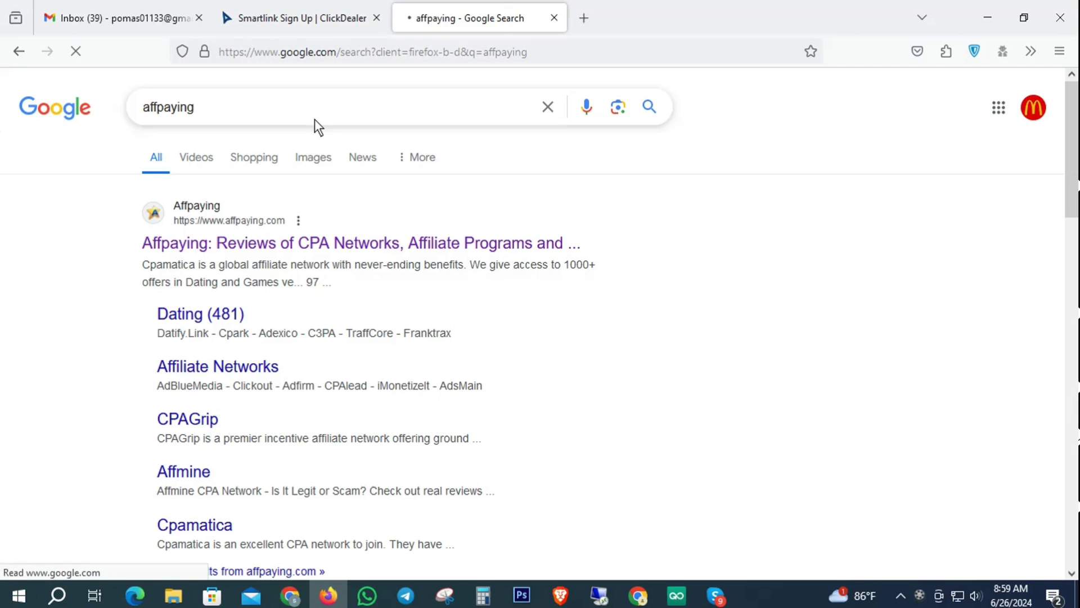
click(179, 245)
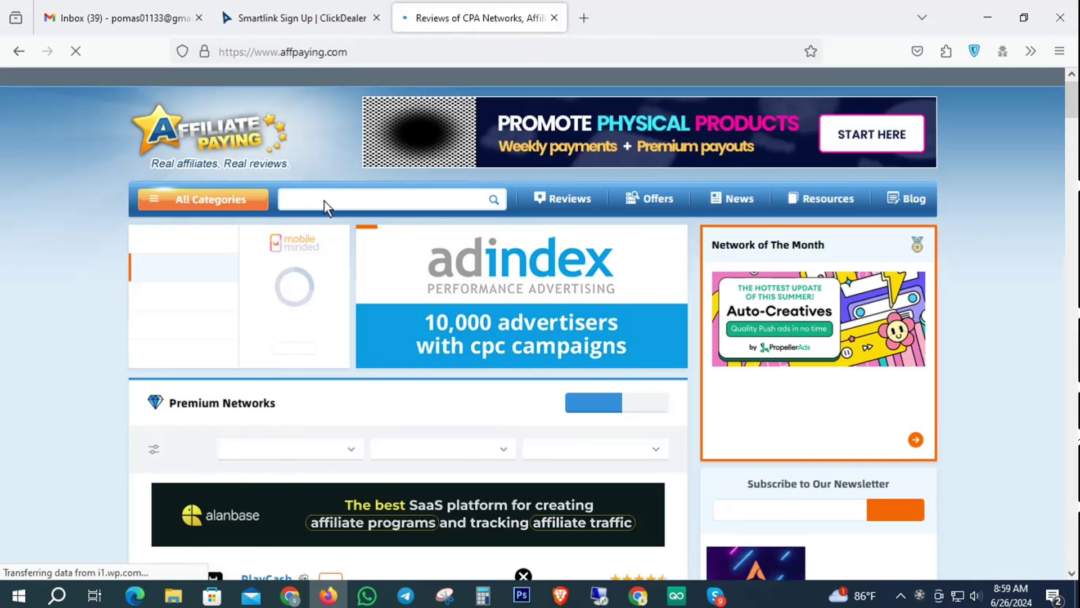
Step: Search AffPaying for ClickDealer and open its network review
click(324, 200)
text(clic)
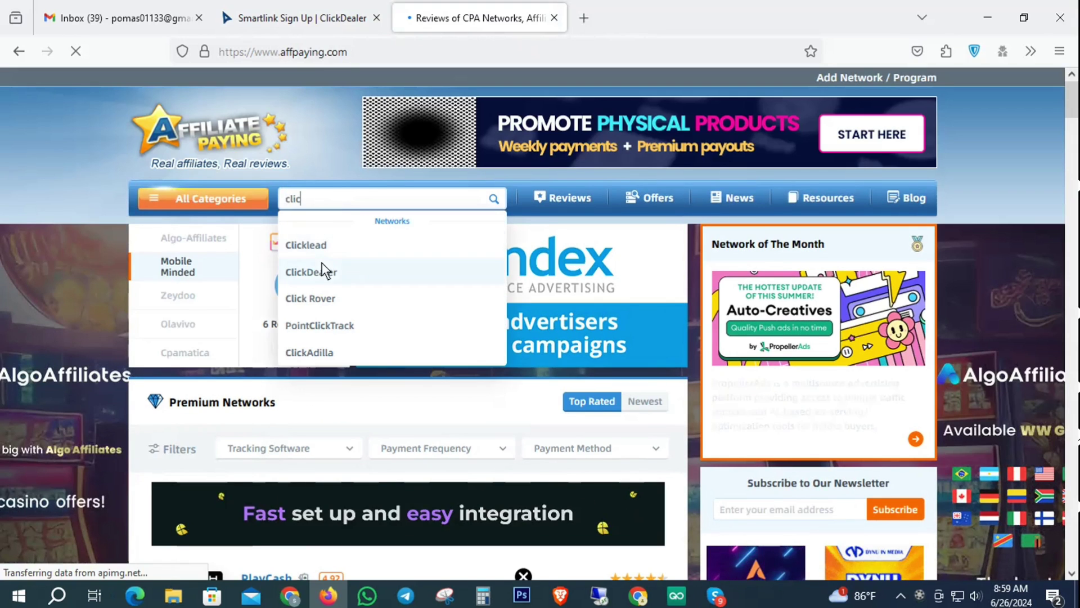
click(315, 246)
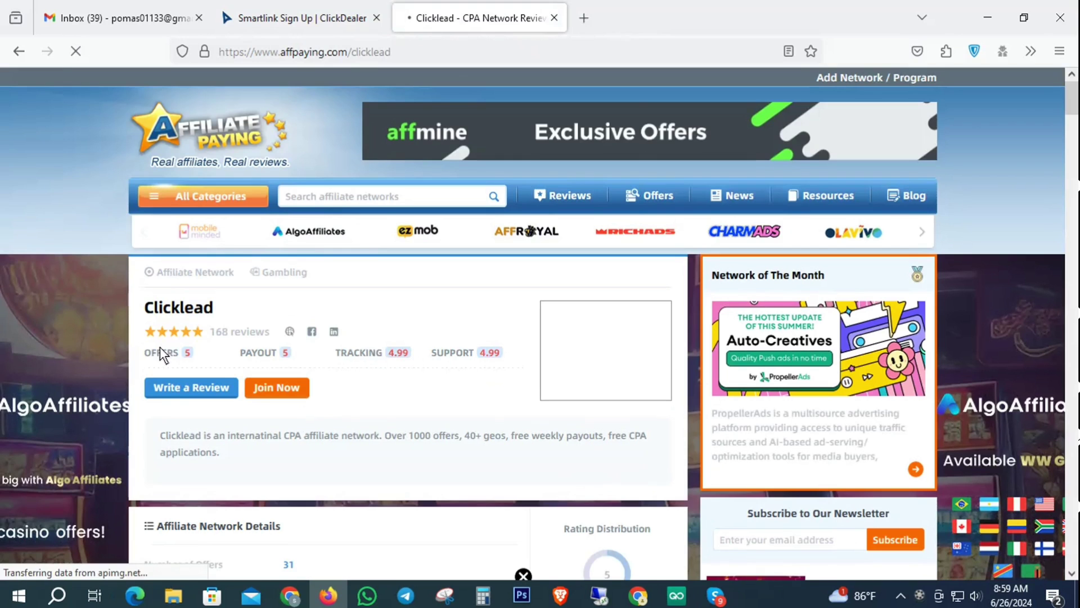
scroll(226, 327, down, 5)
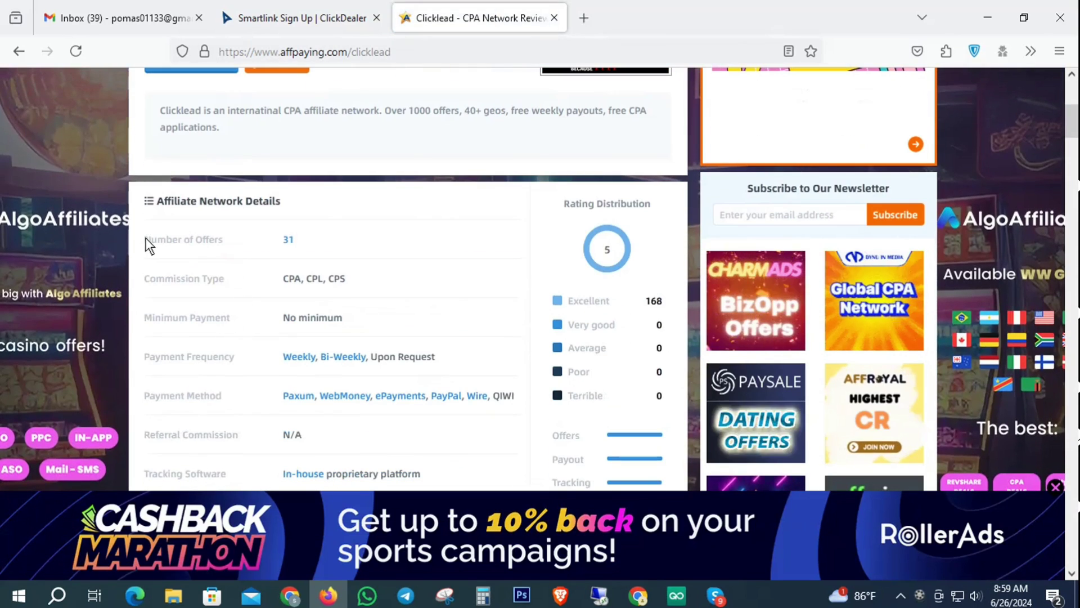
scroll(274, 246, up, 5)
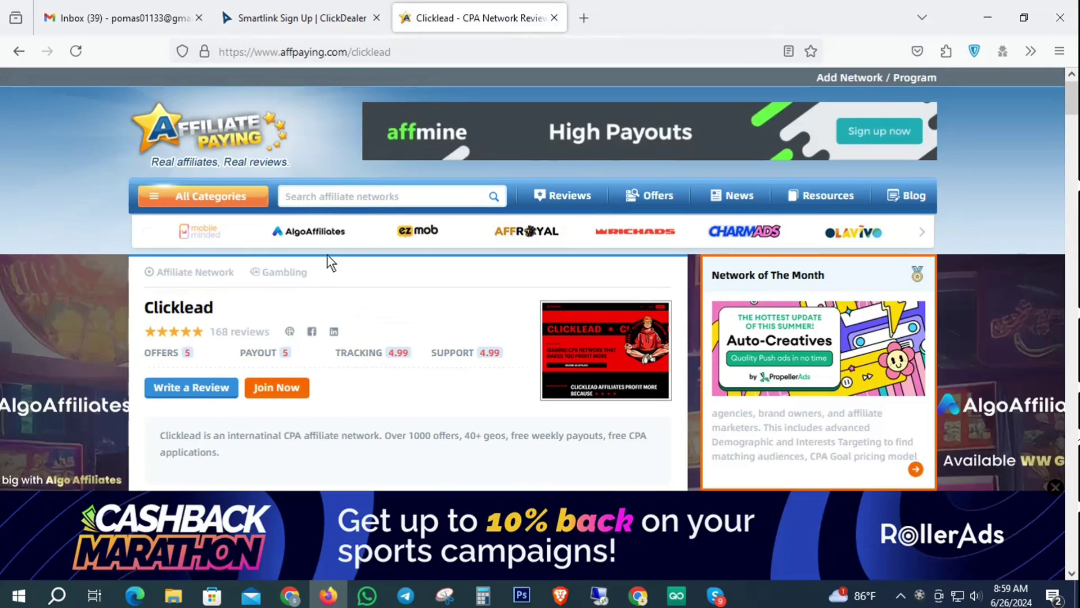
click(346, 198)
text(ck)
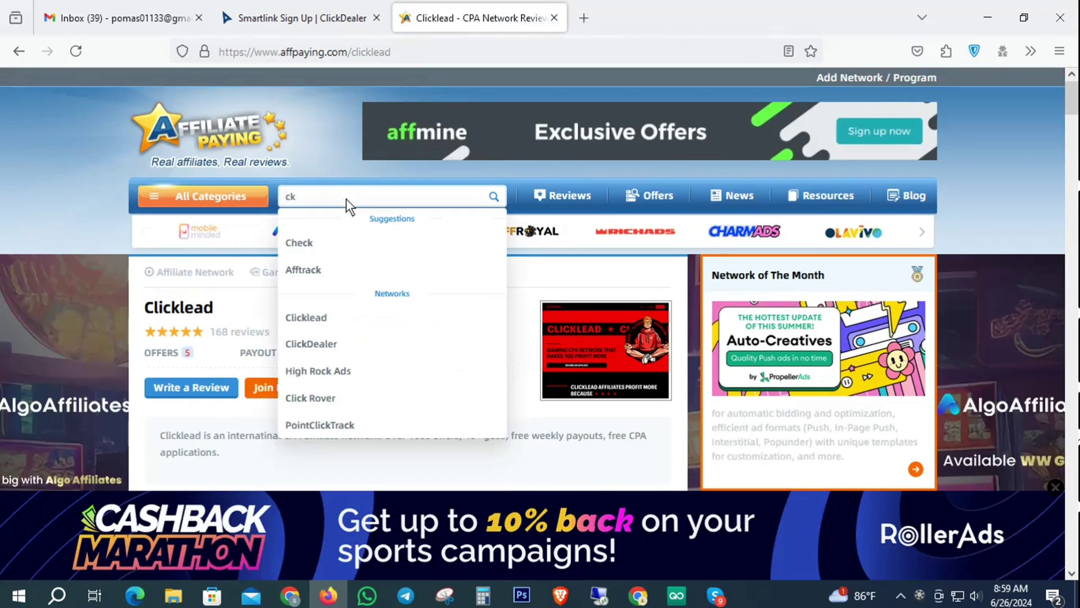
key(BackSpace)
key(BackSpace)
text(click)
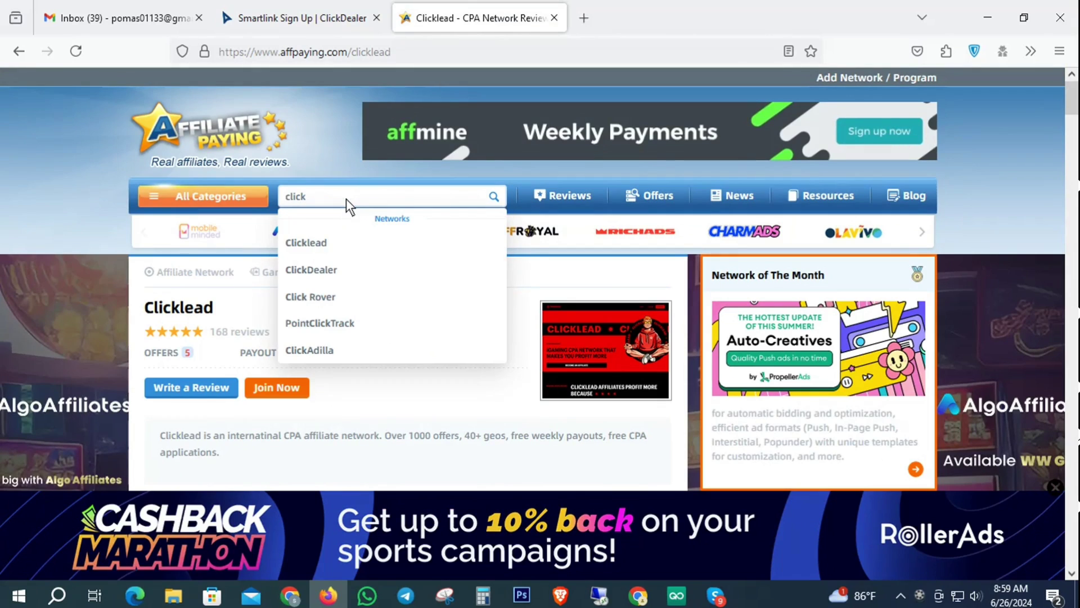
click(337, 268)
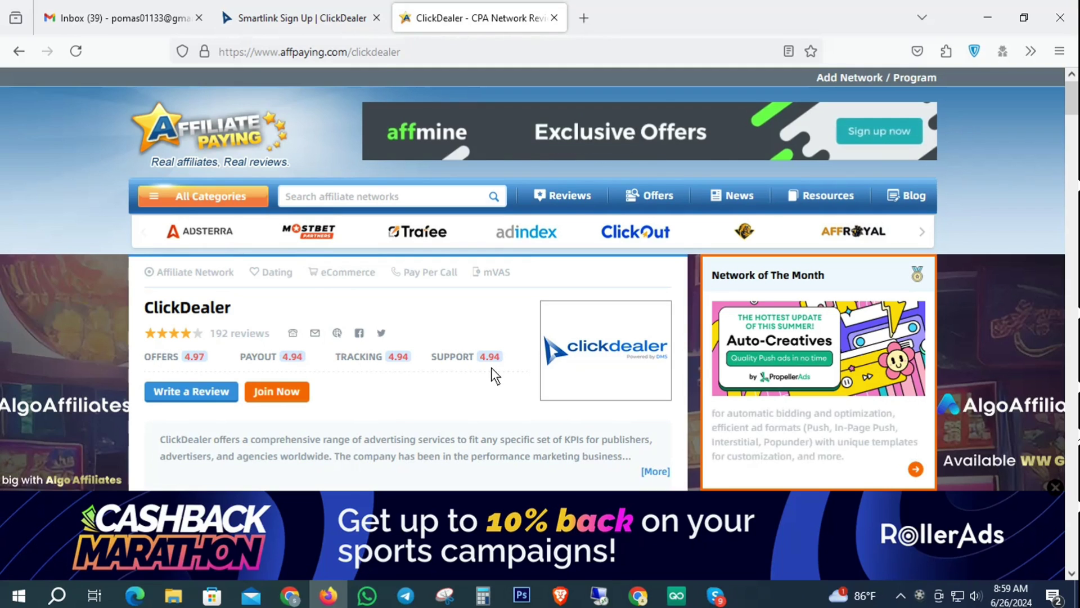
Step: Note ClickDealer's 16000+ offers and $100 Smartlink minimum payment, then close the review tab
scroll(480, 361, down, 3)
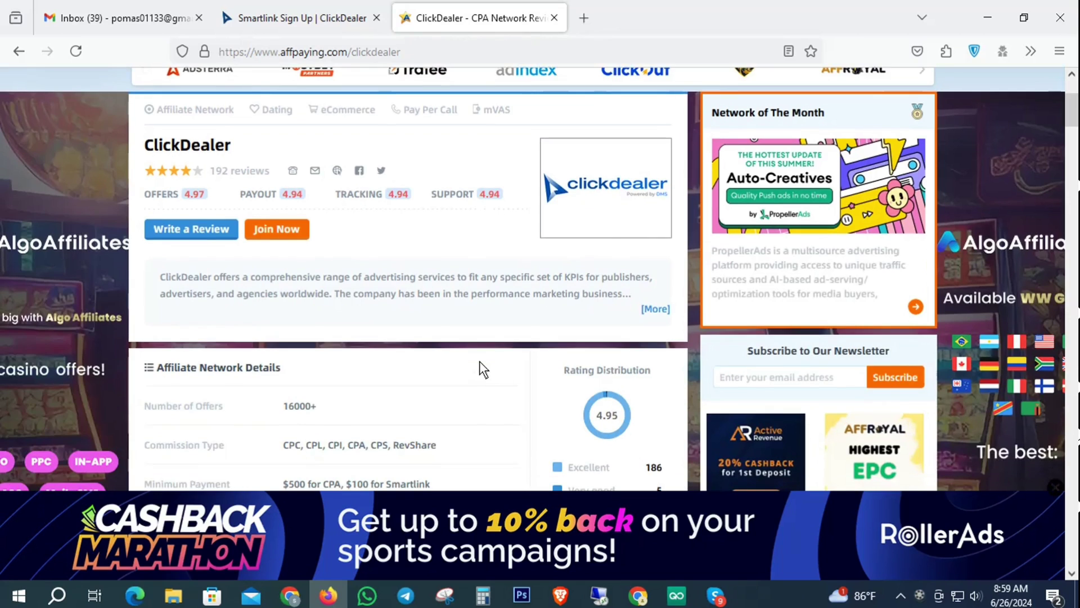
scroll(478, 361, down, 3)
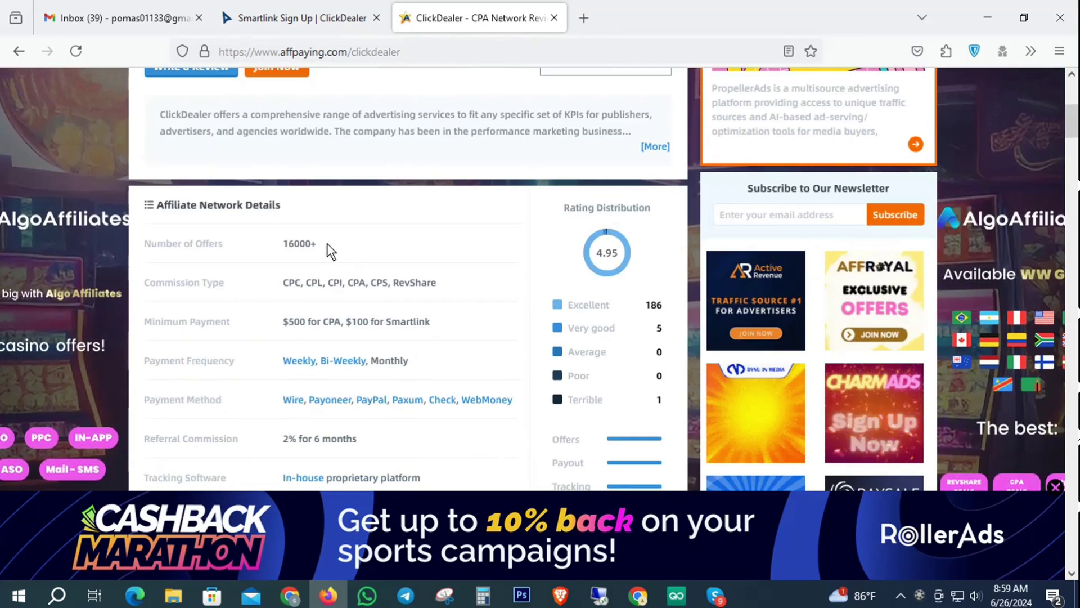
drag(323, 244, 280, 242)
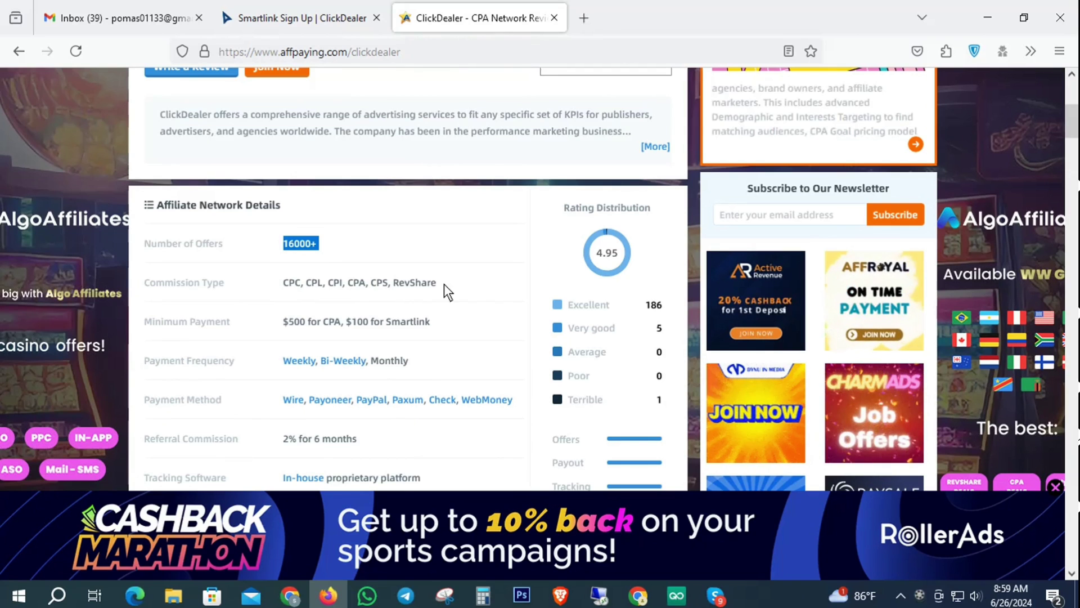
scroll(444, 285, down, 1)
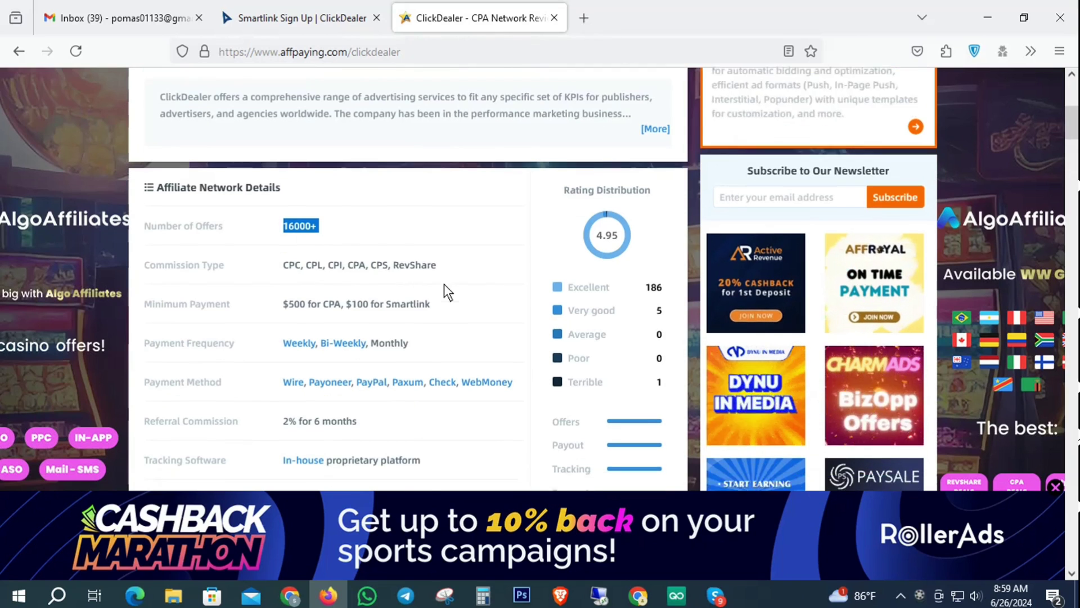
scroll(444, 284, down, 2)
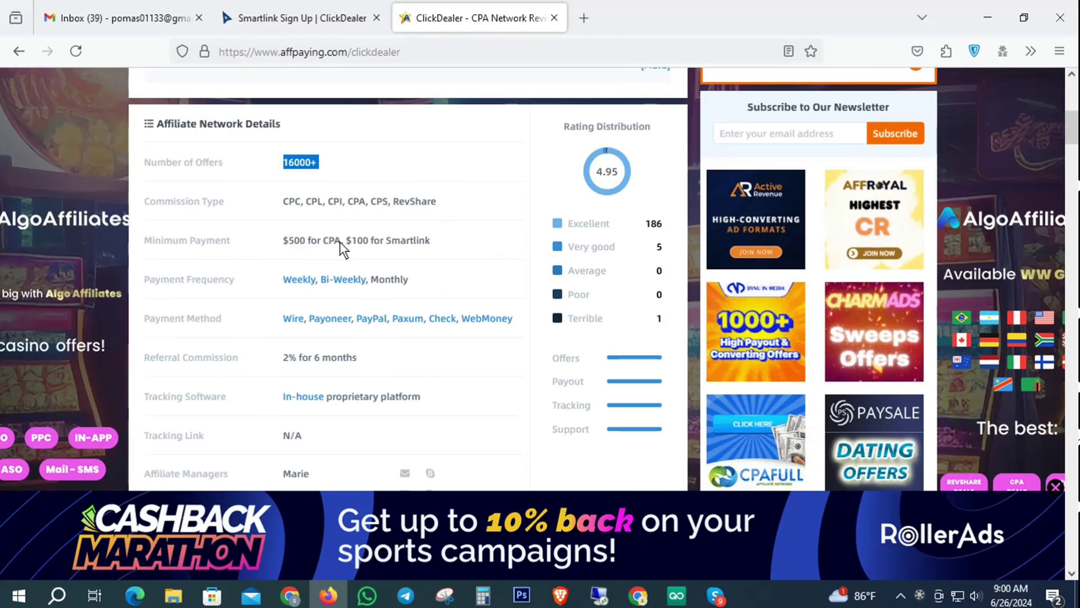
drag(431, 240, 352, 242)
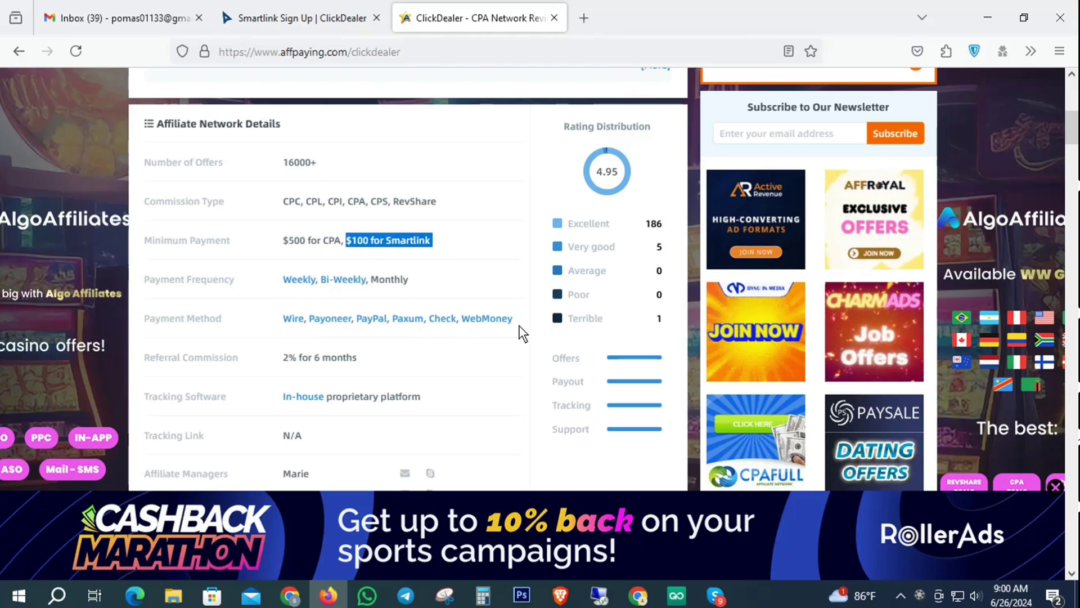
scroll(532, 319, down, 3)
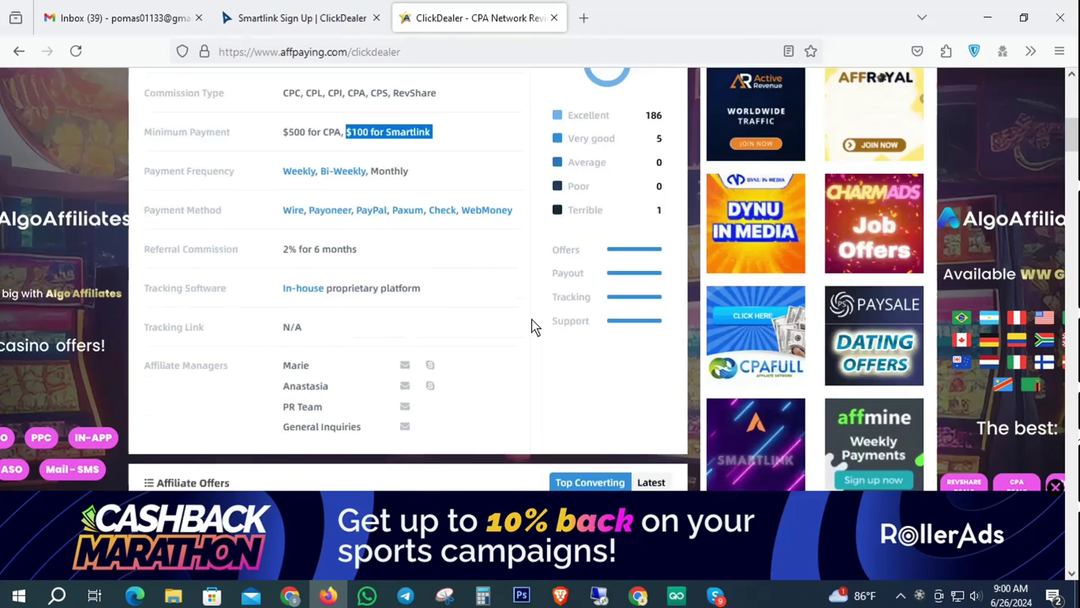
scroll(532, 318, down, 3)
scroll(531, 319, up, 12)
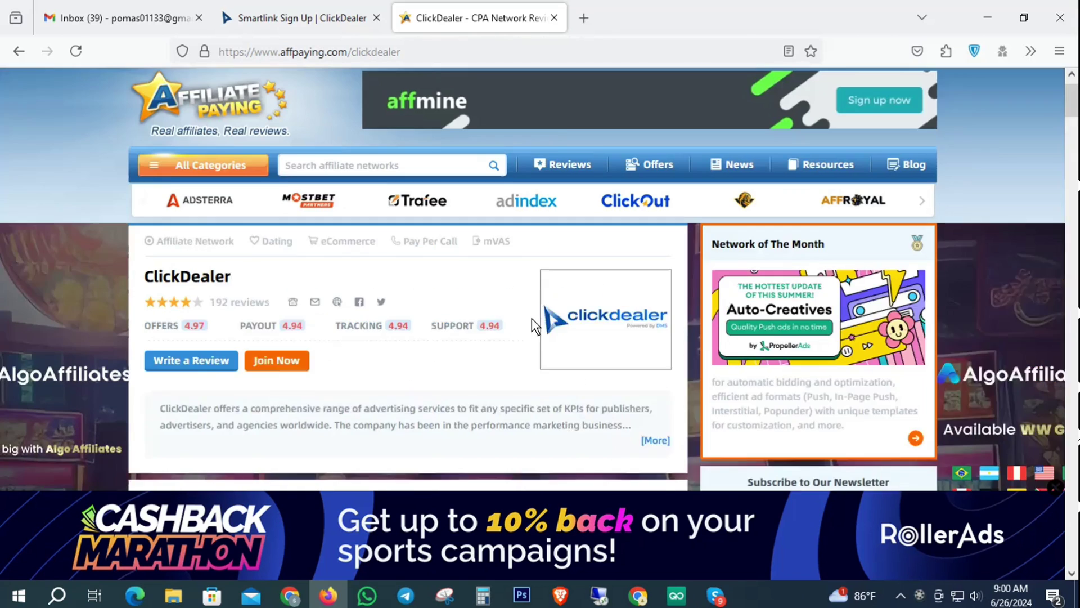
click(554, 18)
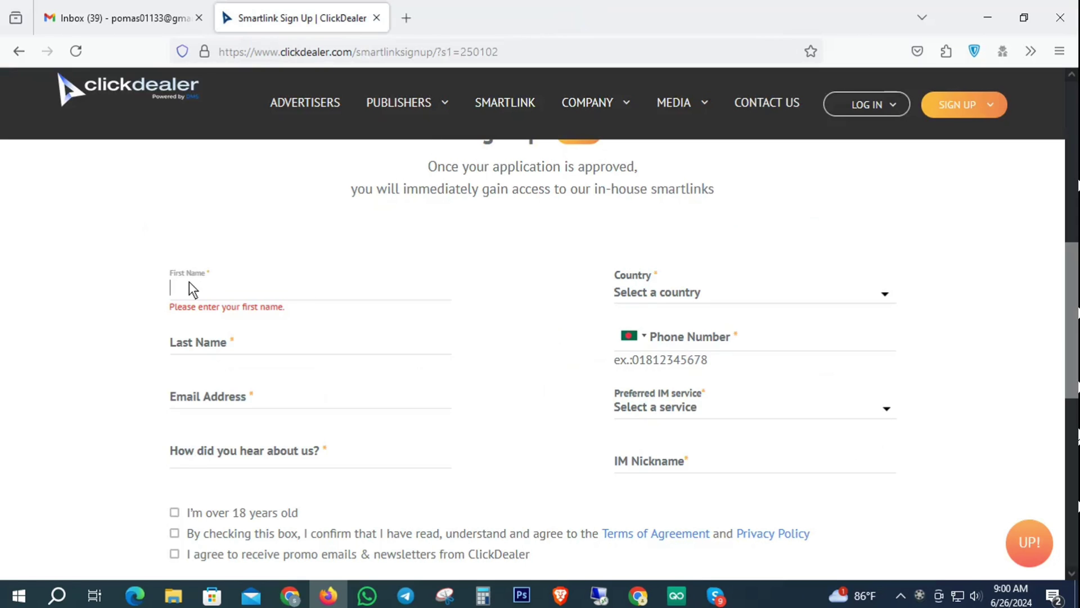
Step: Copy the Google account name and paste it into First Name and Last Name
click(116, 18)
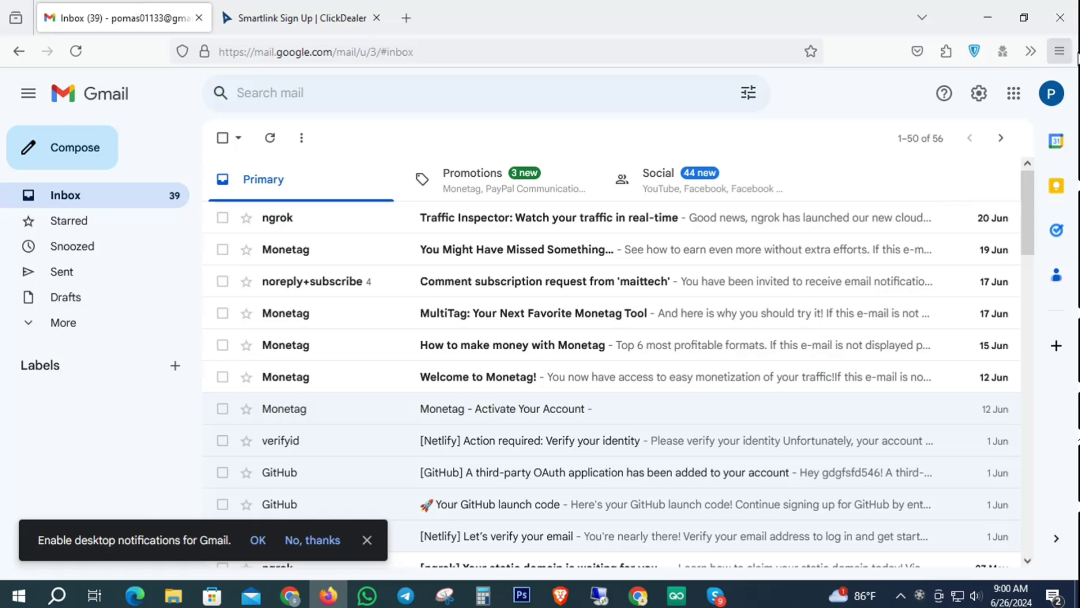
click(1052, 94)
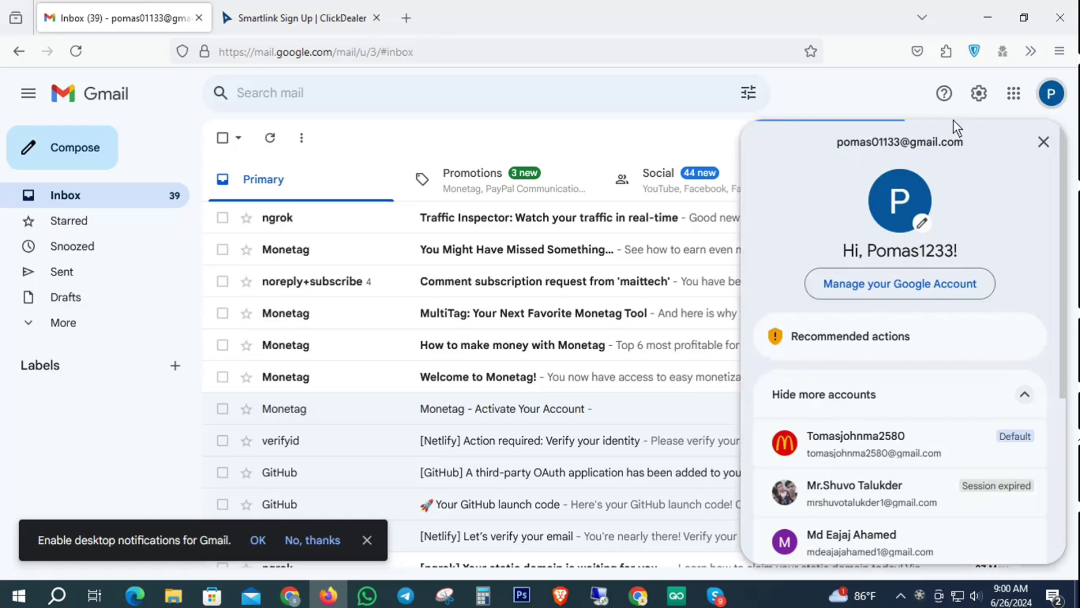
right_click(852, 140)
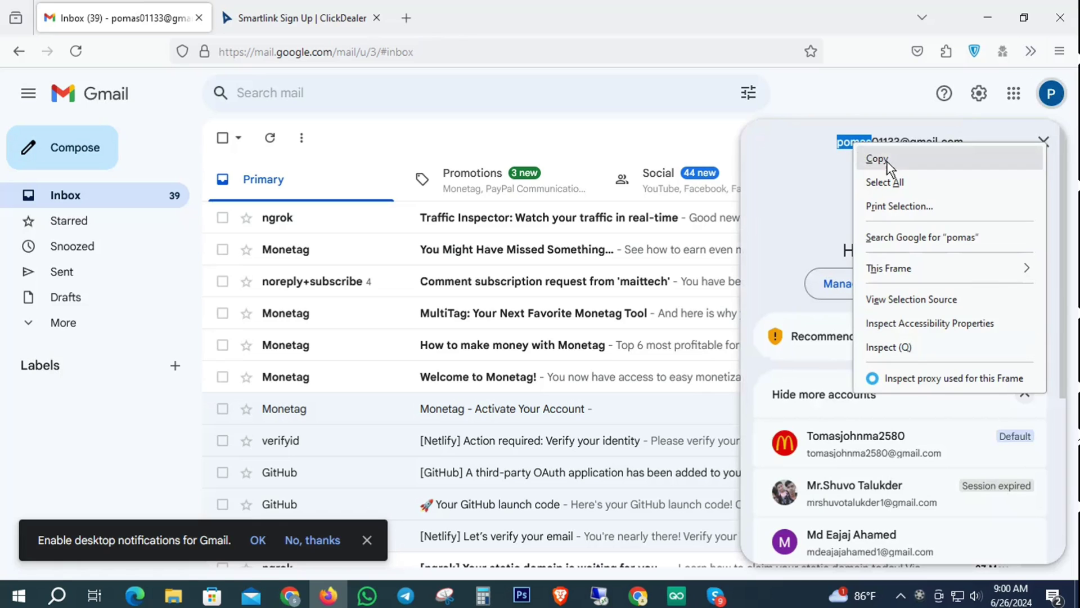
click(883, 156)
click(271, 8)
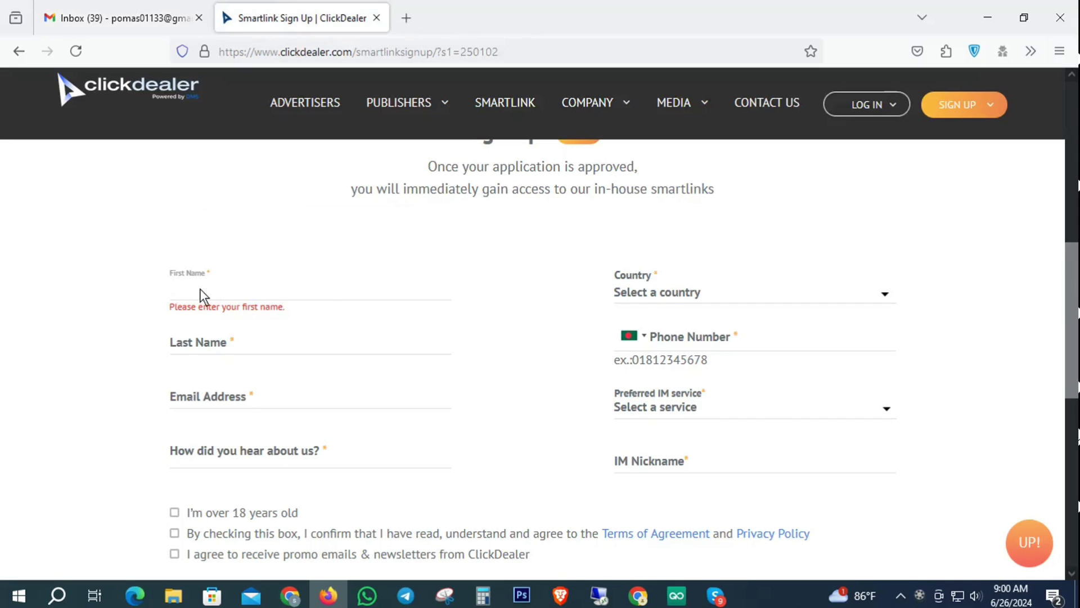
text(pomas)
click(223, 346)
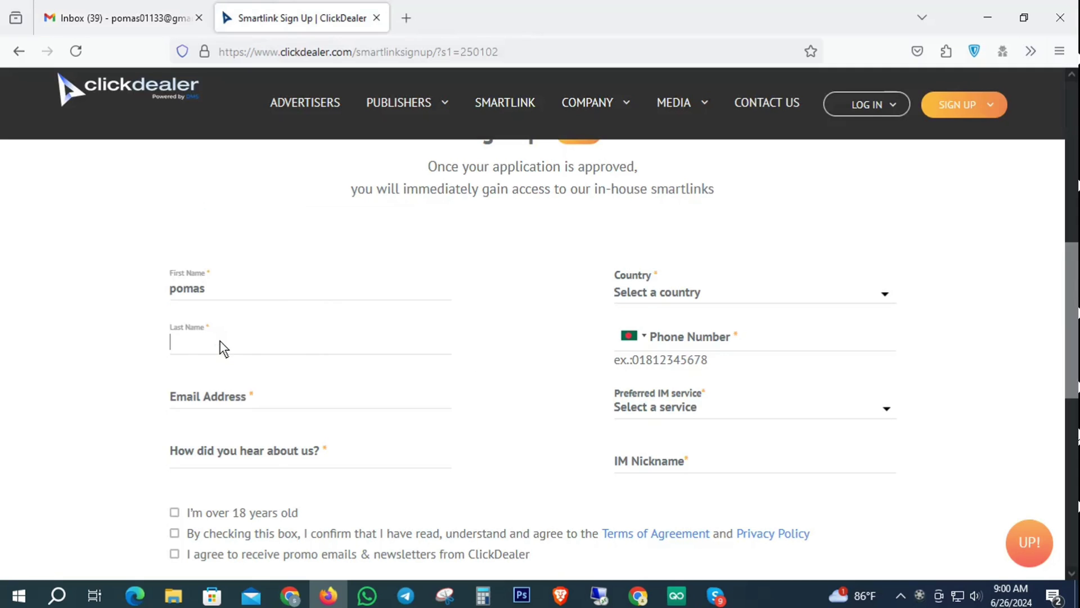
text(pomas)
Step: Copy the Google account's e-mail address and paste it into Email Address
click(130, 19)
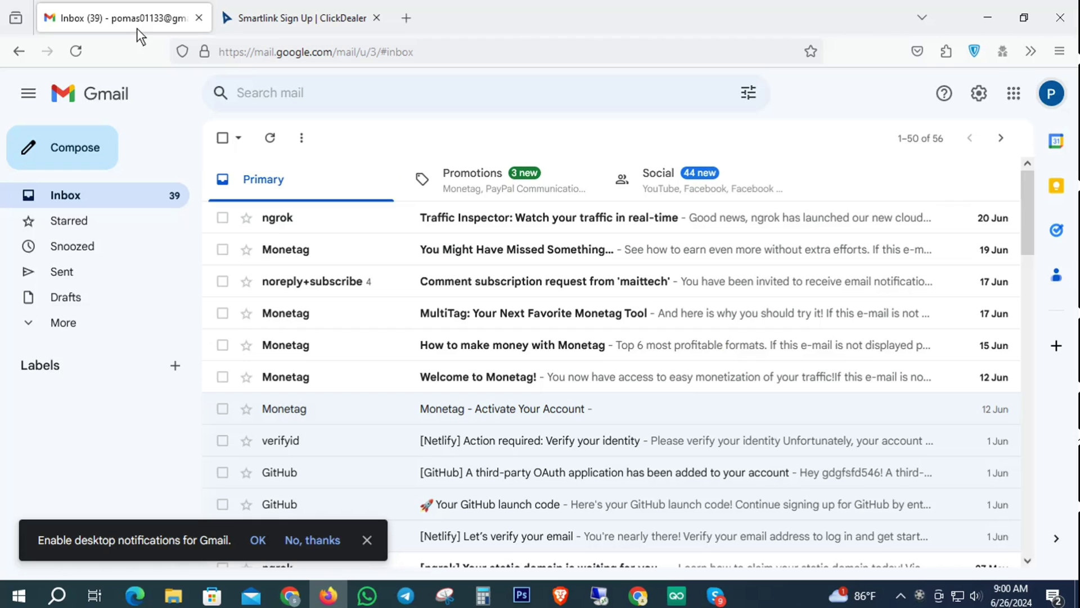
click(1052, 93)
drag(836, 143, 966, 143)
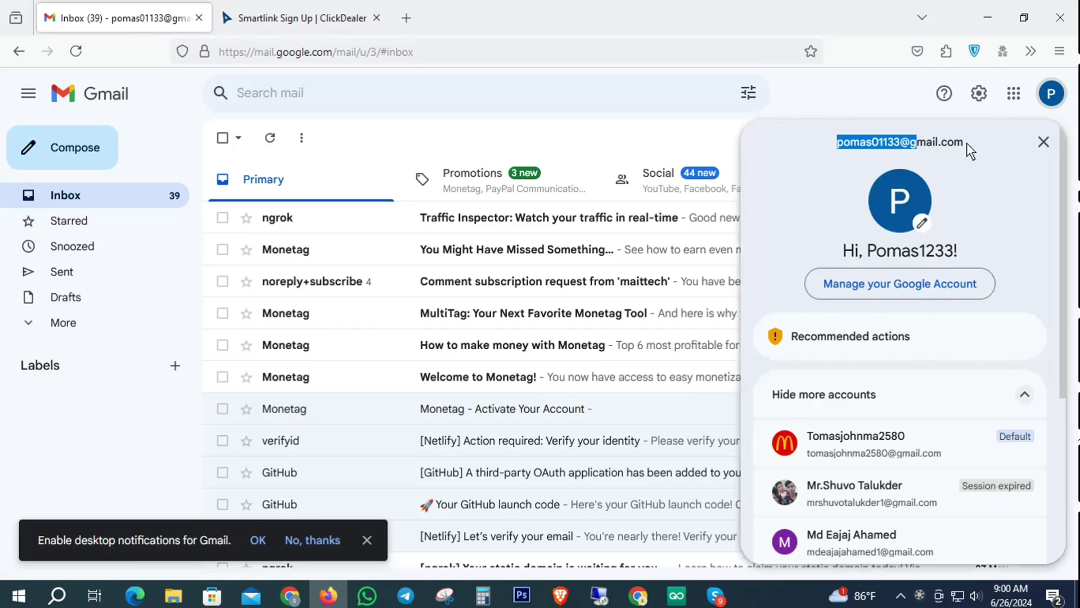
right_click(890, 141)
click(896, 160)
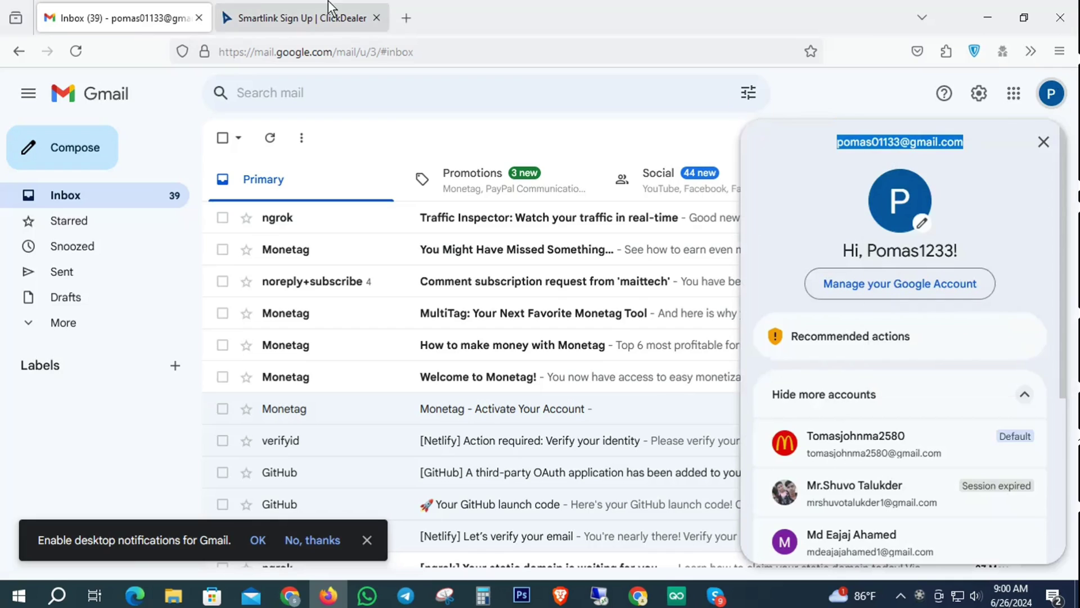
click(329, 11)
click(207, 402)
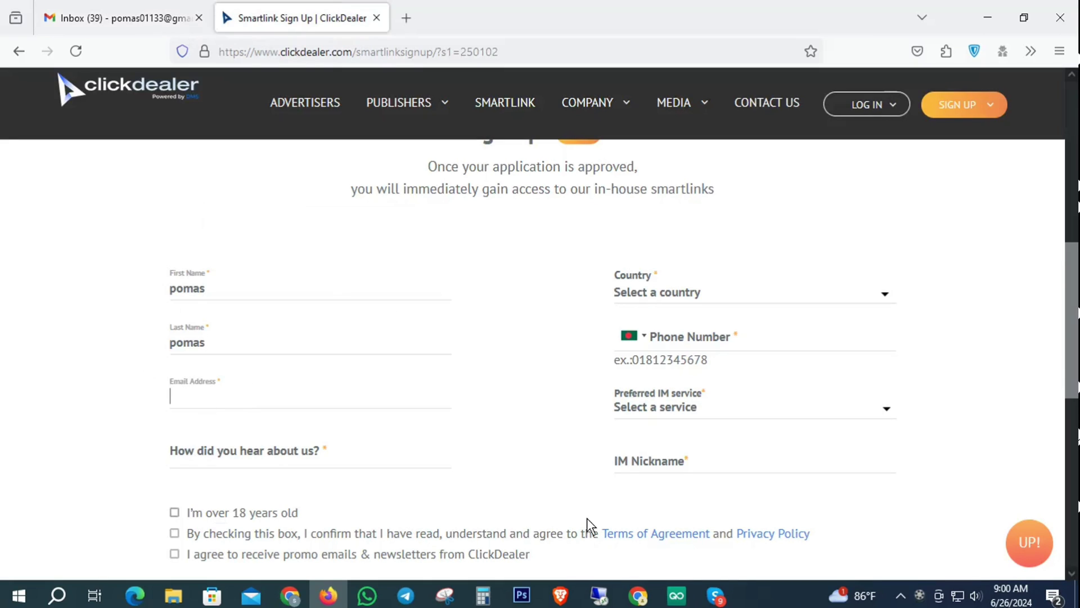
key(ctrl+v)
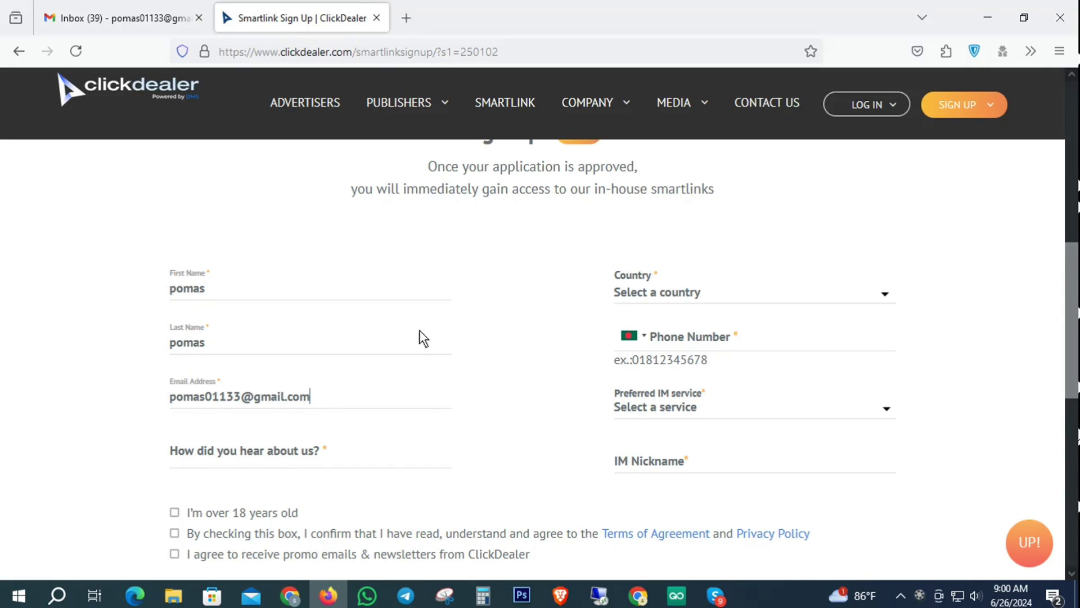
scroll(458, 346, down, 2)
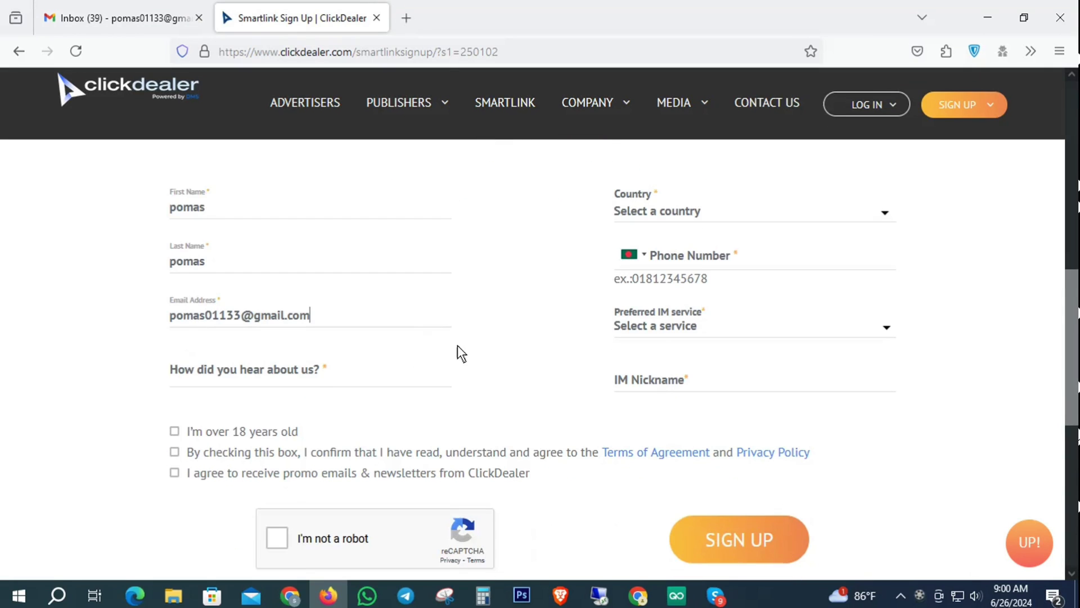
Step: Enter Friend as how you heard about ClickDealer
click(209, 369)
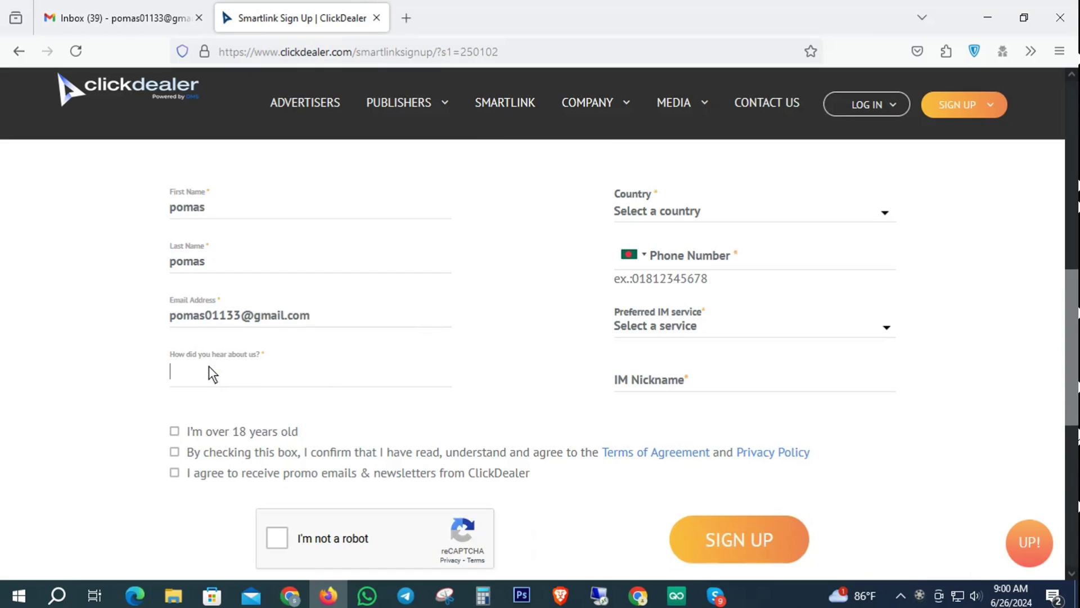
text(Friend)
scroll(416, 327, down, 1)
scroll(422, 343, up, 3)
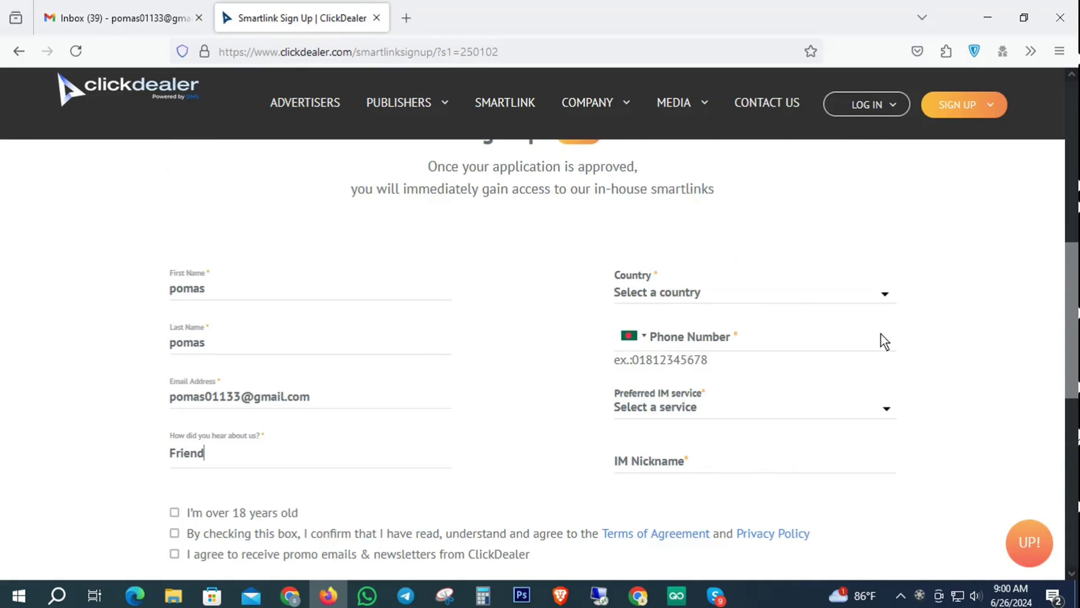
Step: Select Bangladesh as the country and enter the applicant's phone number
click(685, 285)
scroll(703, 382, down, 3)
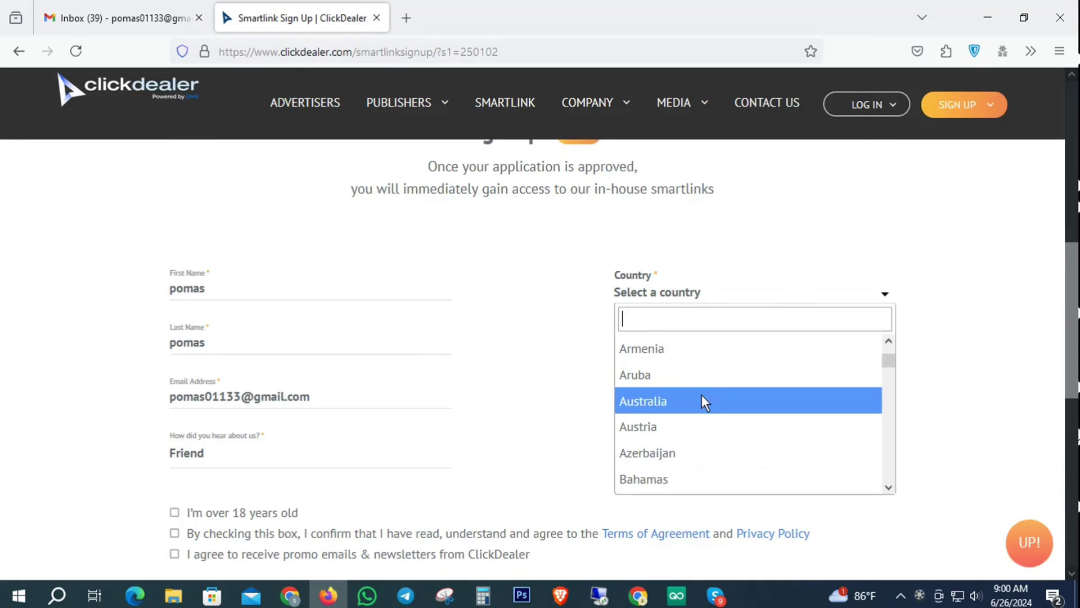
scroll(700, 413, down, 2)
click(676, 440)
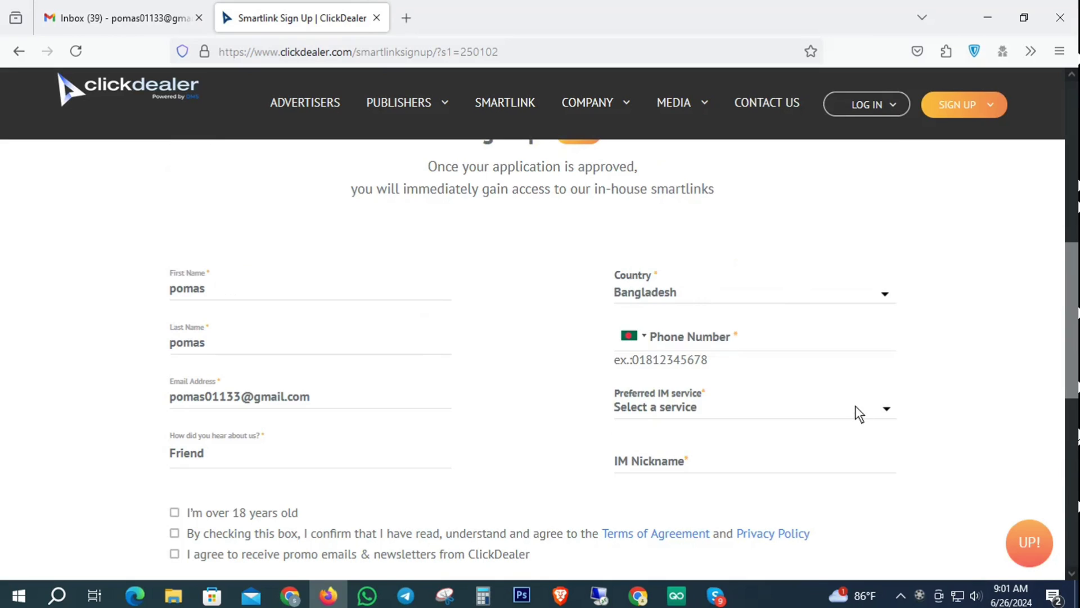
click(667, 337)
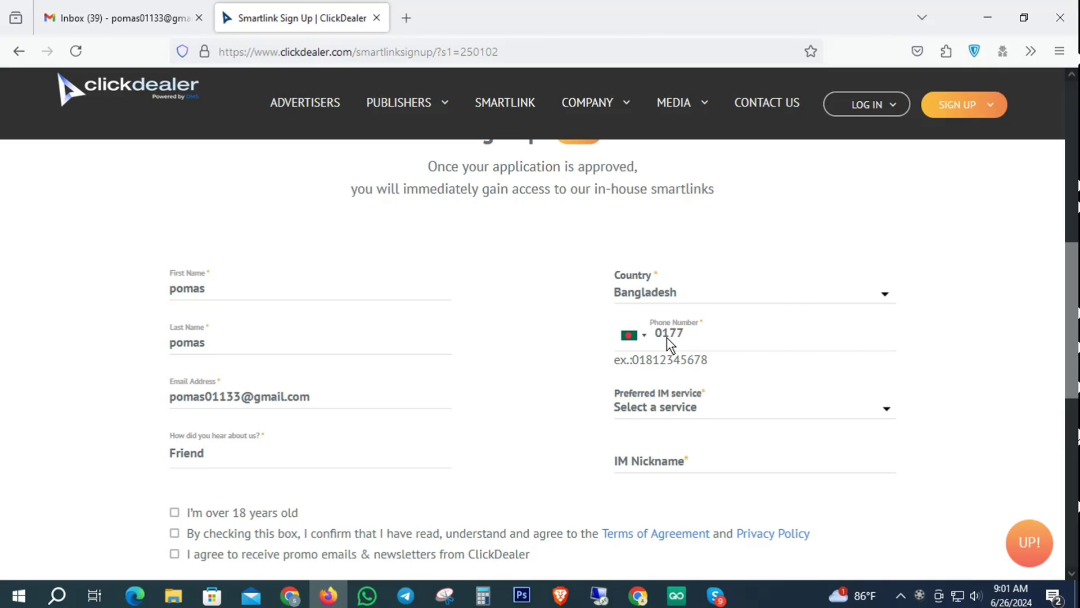
Step: Choose Skype as the Preferred IM service, switching back from a brief Telegram selection
click(681, 407)
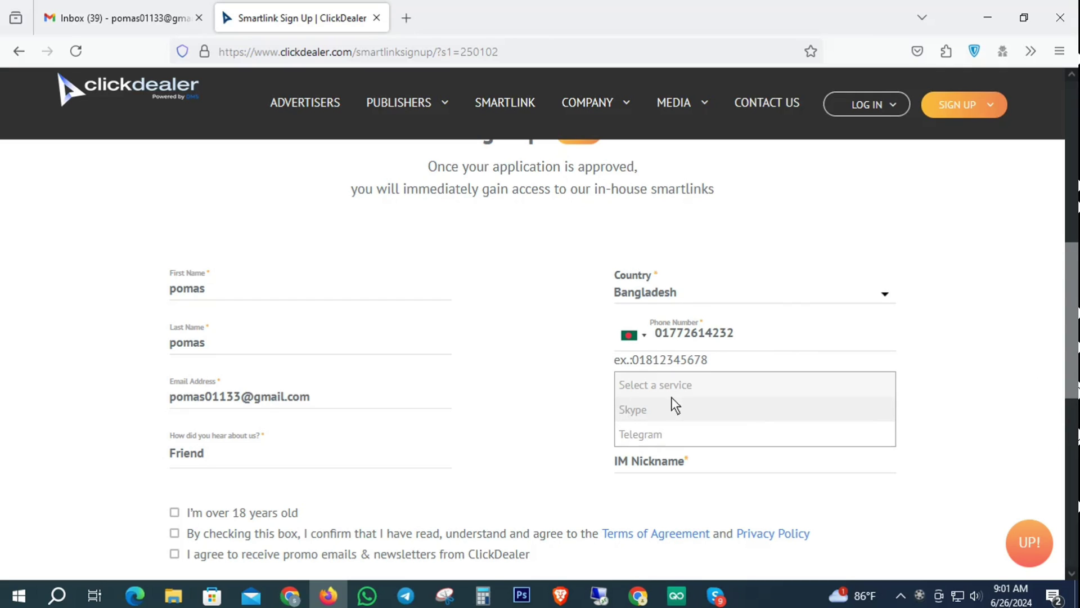
scroll(671, 397, down, 2)
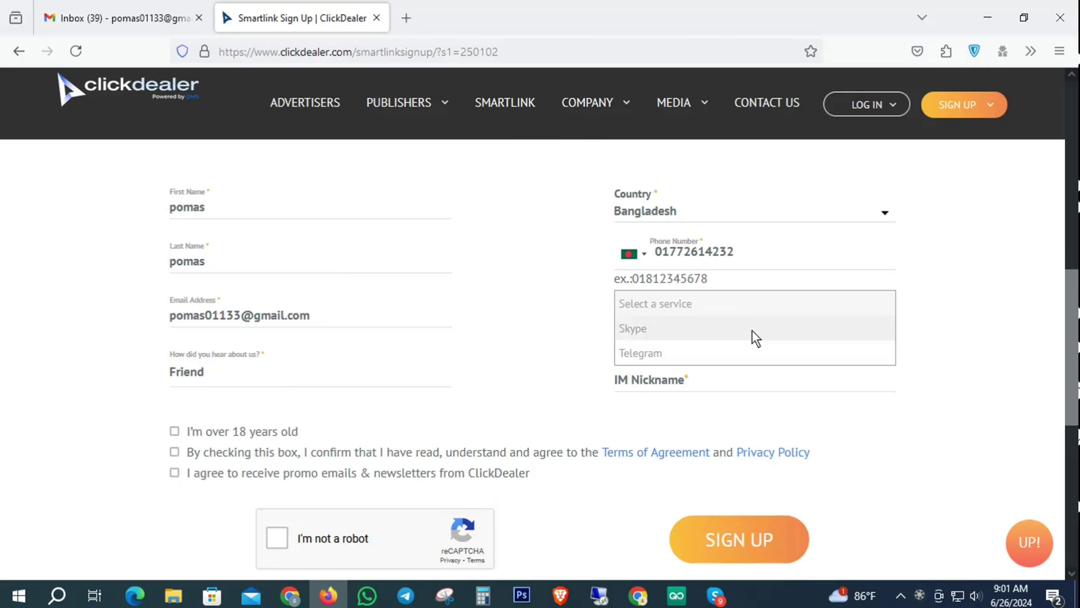
click(642, 328)
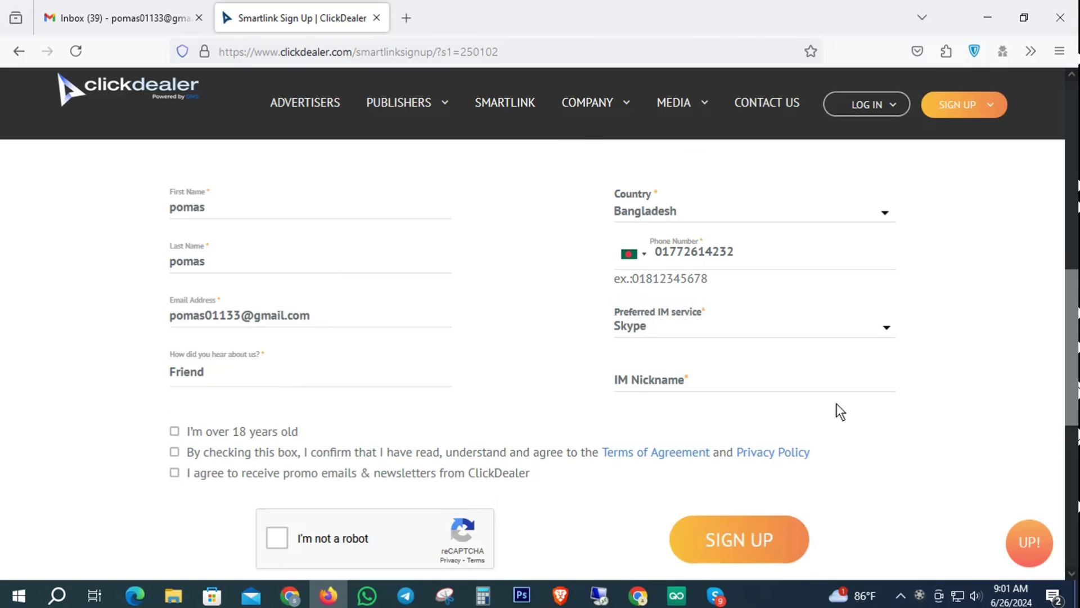
click(674, 327)
click(661, 357)
click(678, 328)
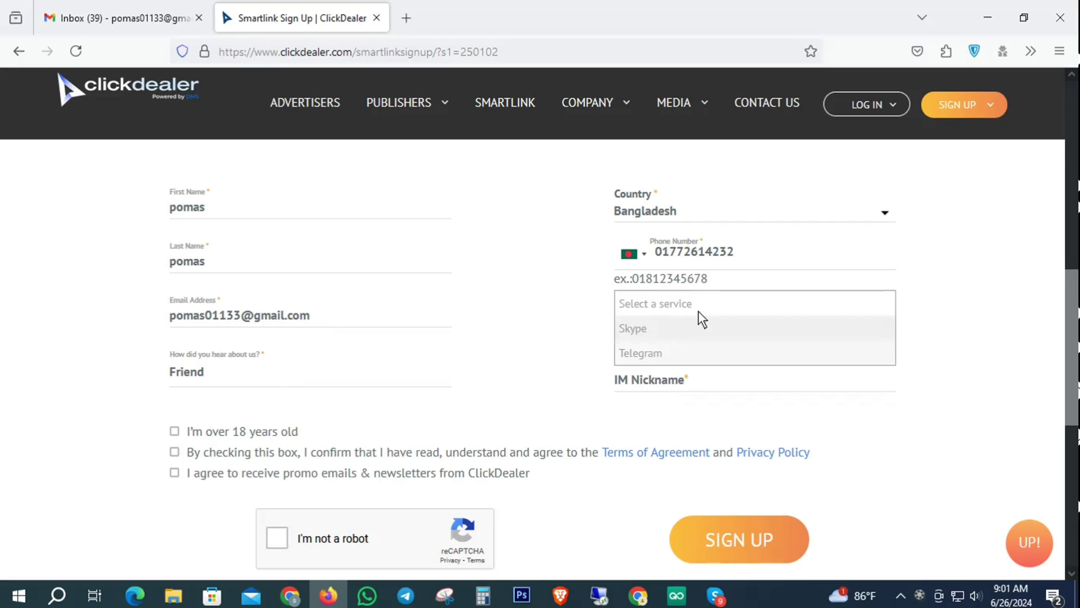
click(639, 329)
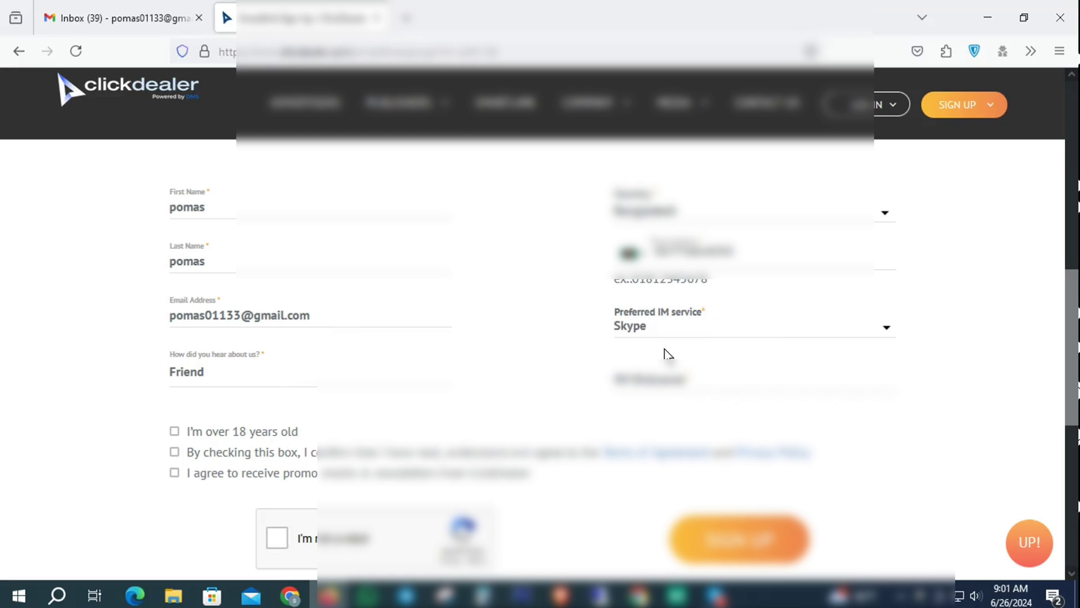
Step: Copy the account's Skype Name from the Skype profile card and return to Firefox
click(715, 595)
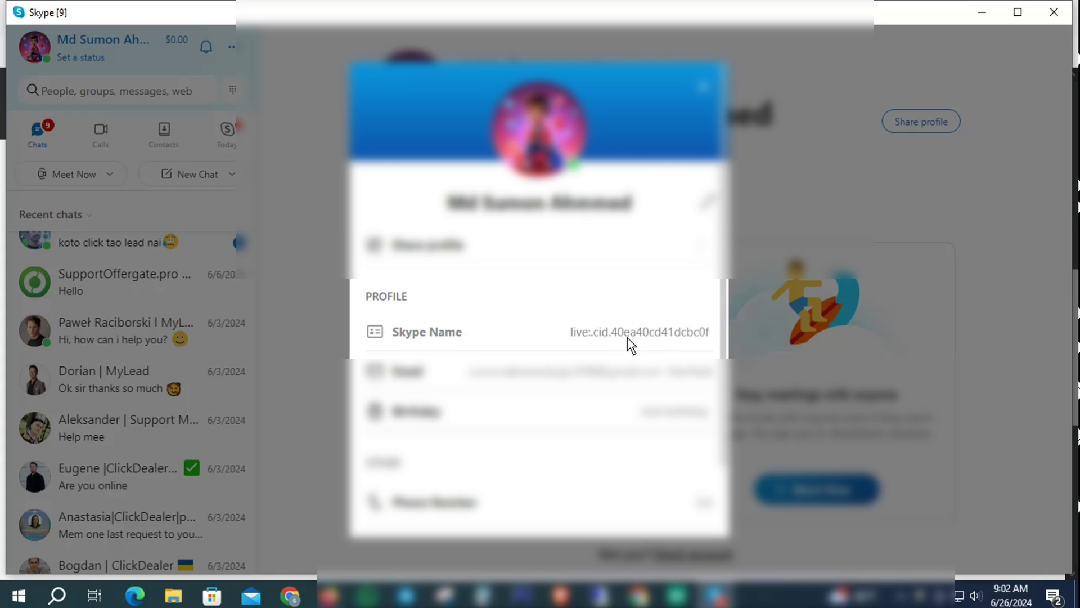
right_click(616, 332)
click(646, 341)
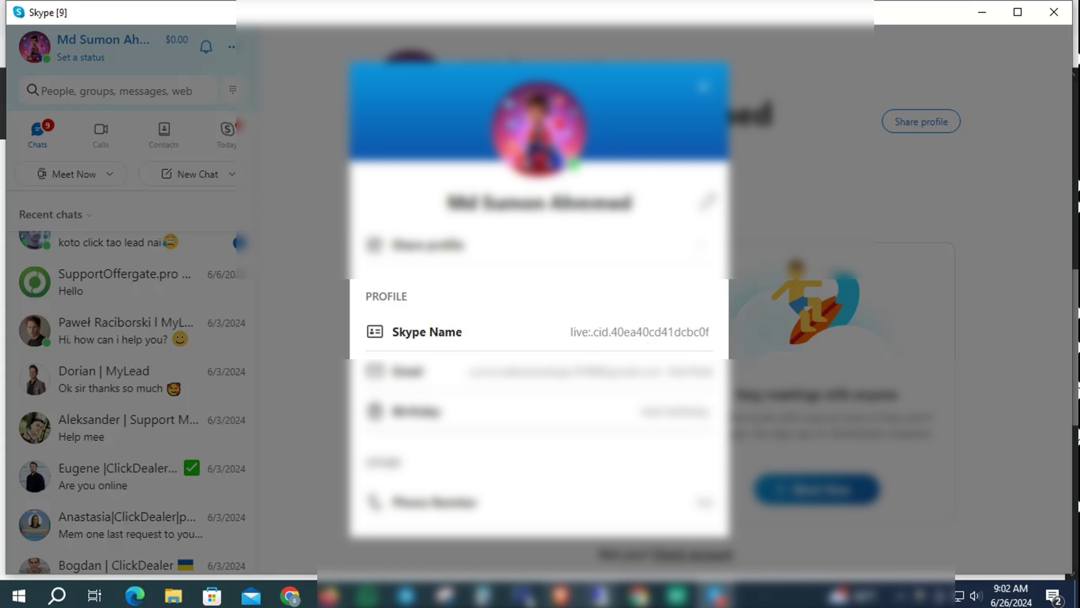
key(alt+Tab)
Step: Paste the copied Skype name into IM Nickname and retype its last characters
click(675, 388)
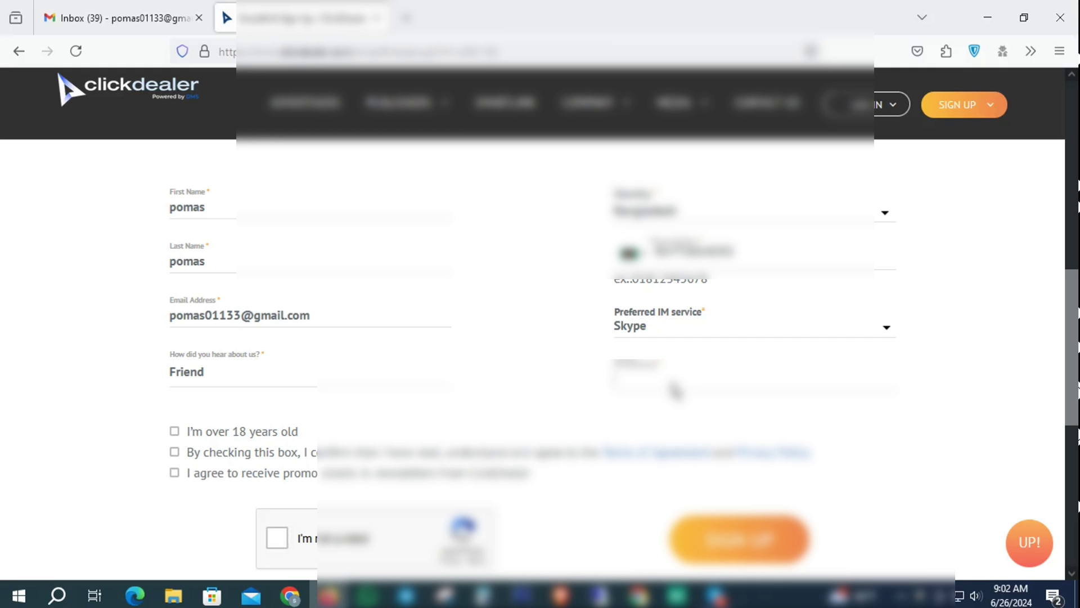
key(ctrl+v)
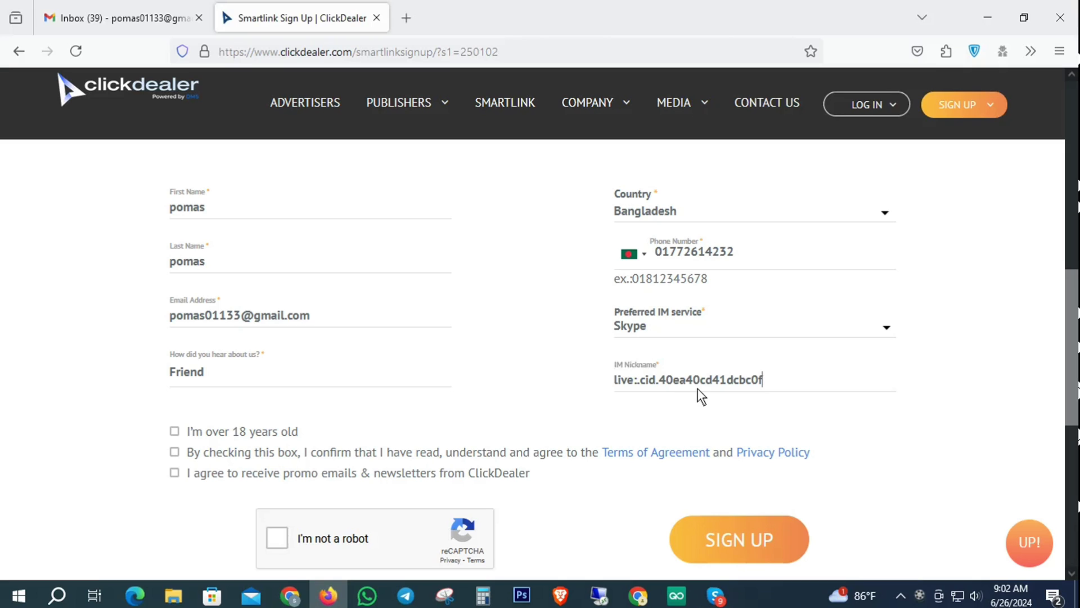
key(BackSpace)
key(BackSpace)
text(hd)
scroll(835, 272, up, 1)
scroll(838, 271, down, 1)
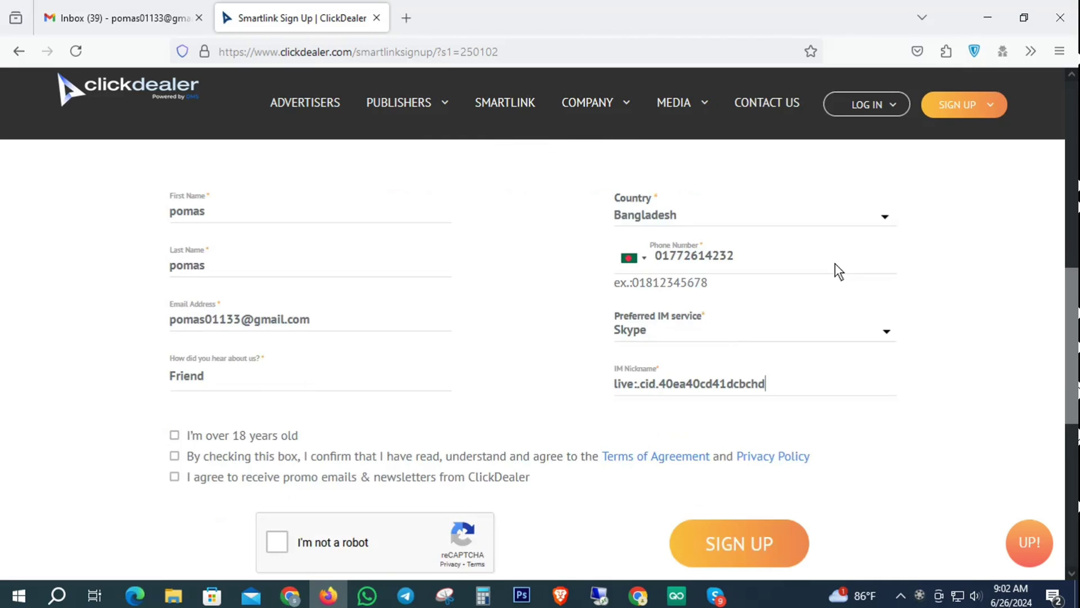
scroll(839, 271, down, 2)
Step: Tick the over-18, Terms of Agreement and promo-email checkboxes
click(174, 268)
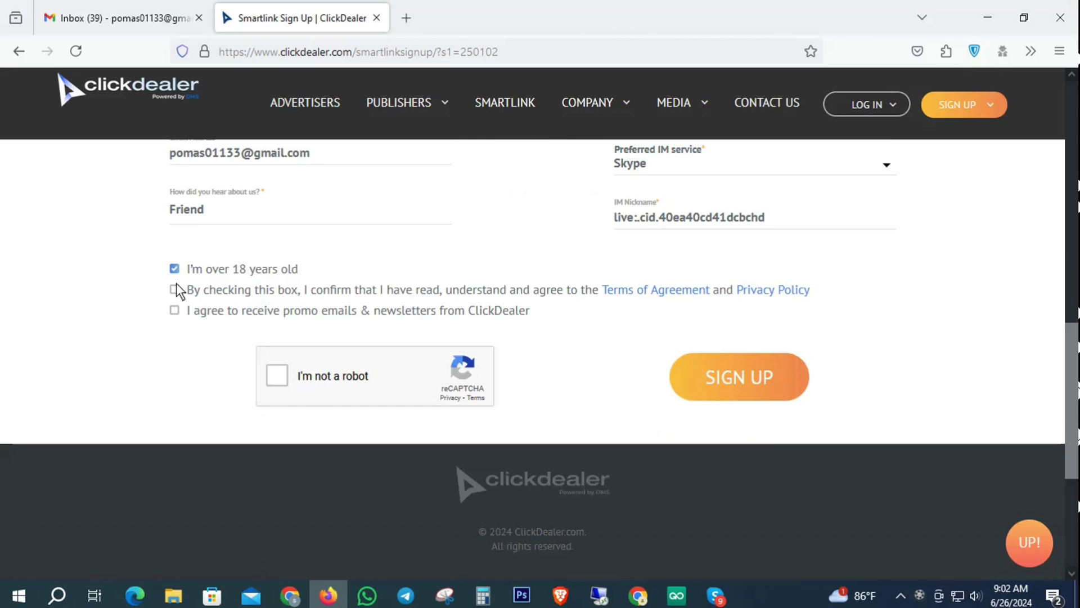
click(175, 290)
click(175, 310)
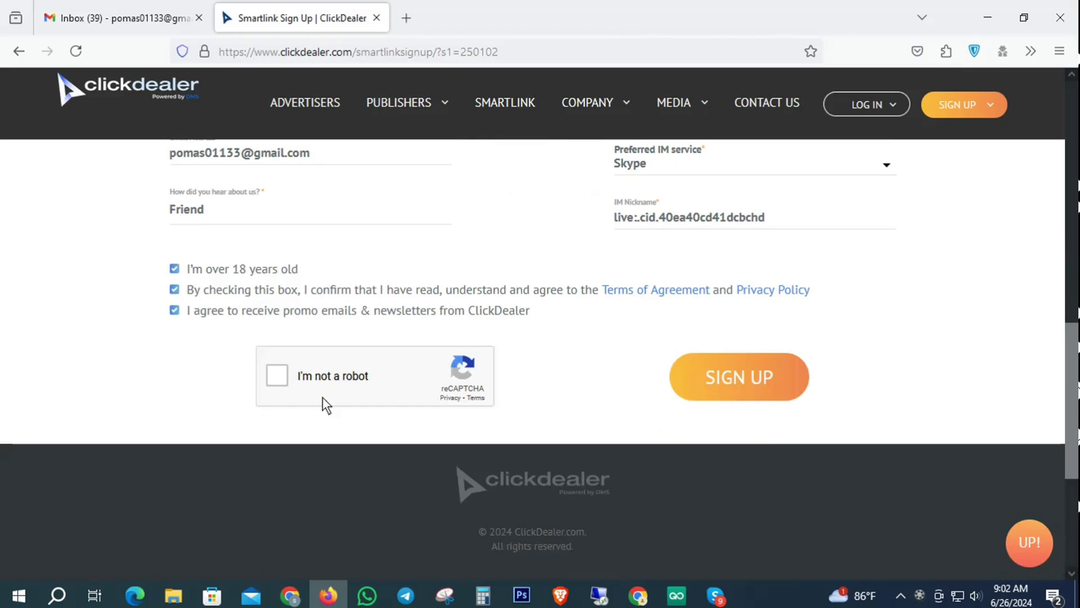
Step: Start the reCAPTCHA check and select the five bicycle tiles
click(277, 376)
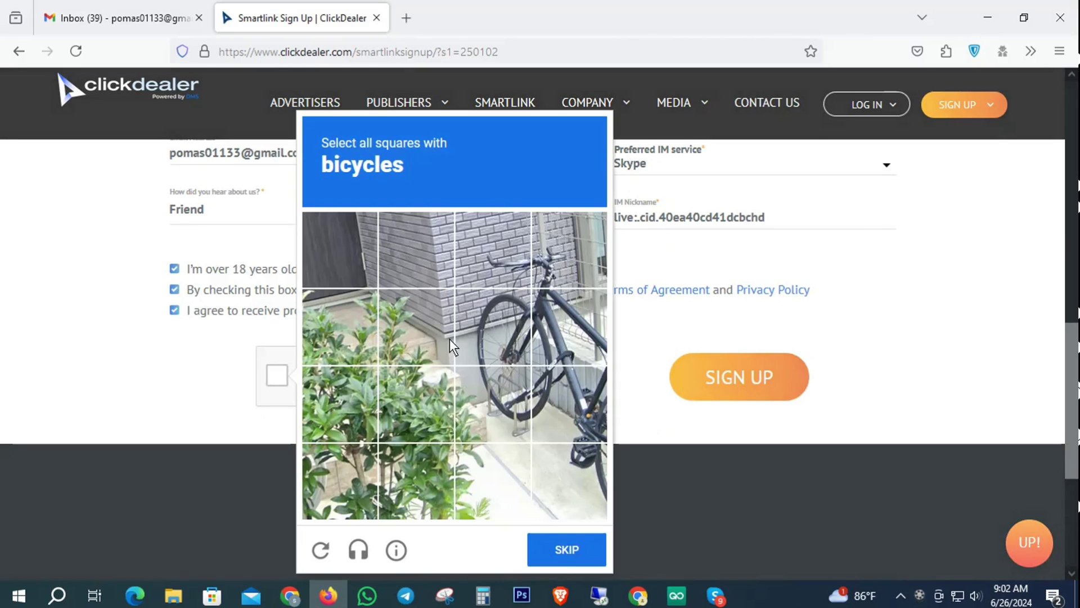
click(491, 329)
click(570, 332)
click(562, 416)
click(491, 404)
click(588, 473)
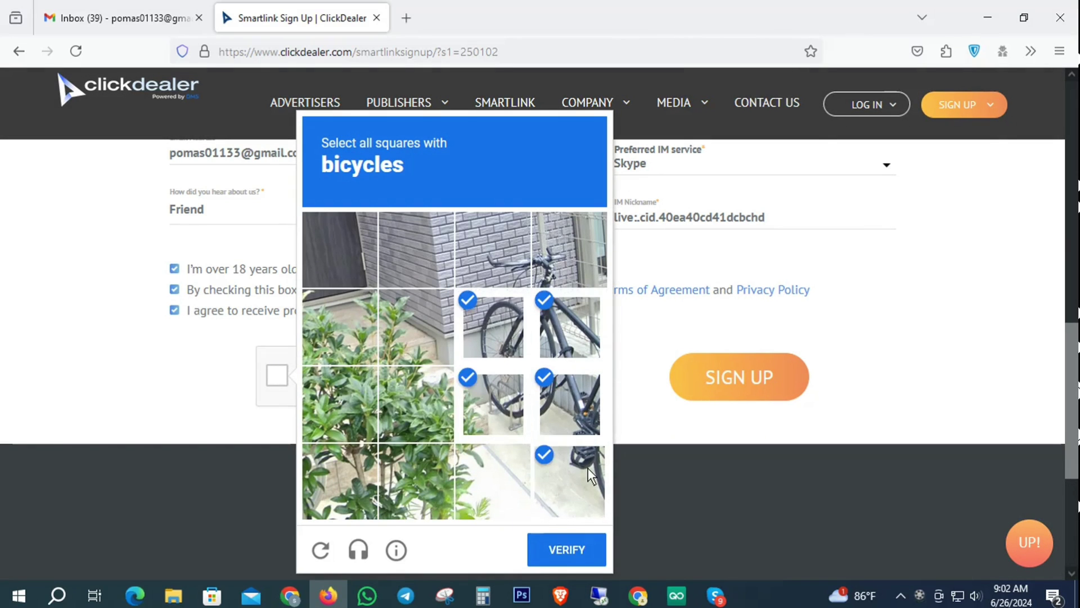
click(569, 549)
Step: Select the five stairs tiles and verify to pass the reCAPTCHA
click(425, 306)
click(342, 338)
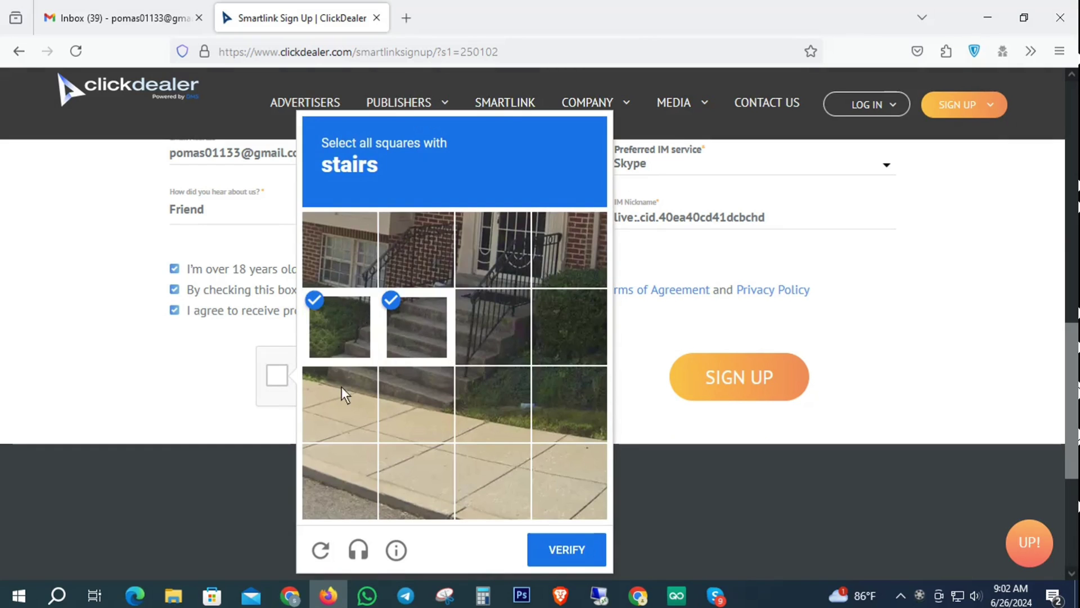
click(423, 388)
click(493, 394)
click(493, 329)
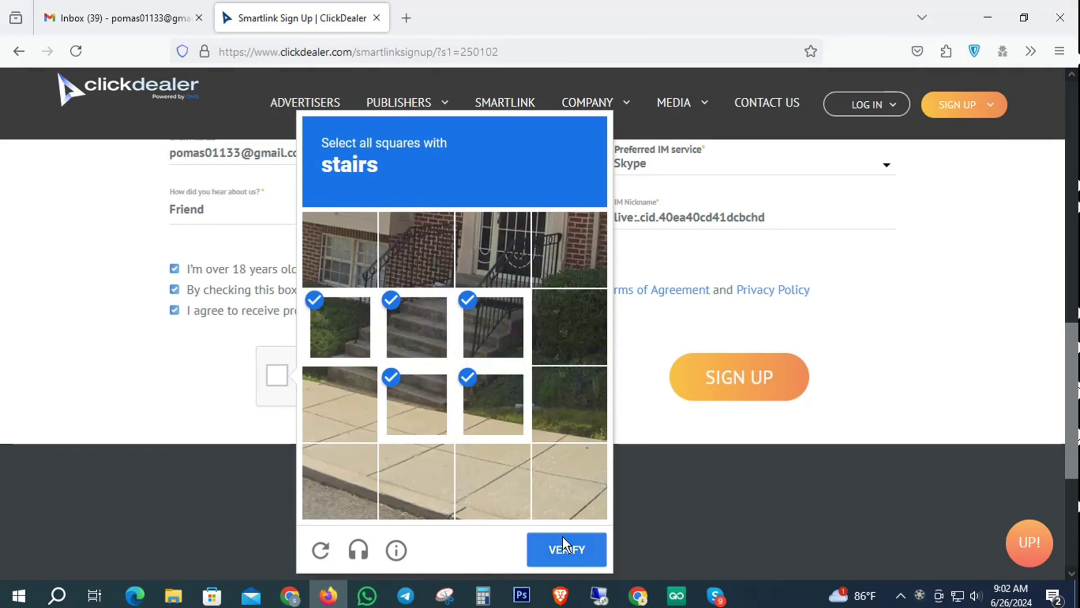
click(565, 549)
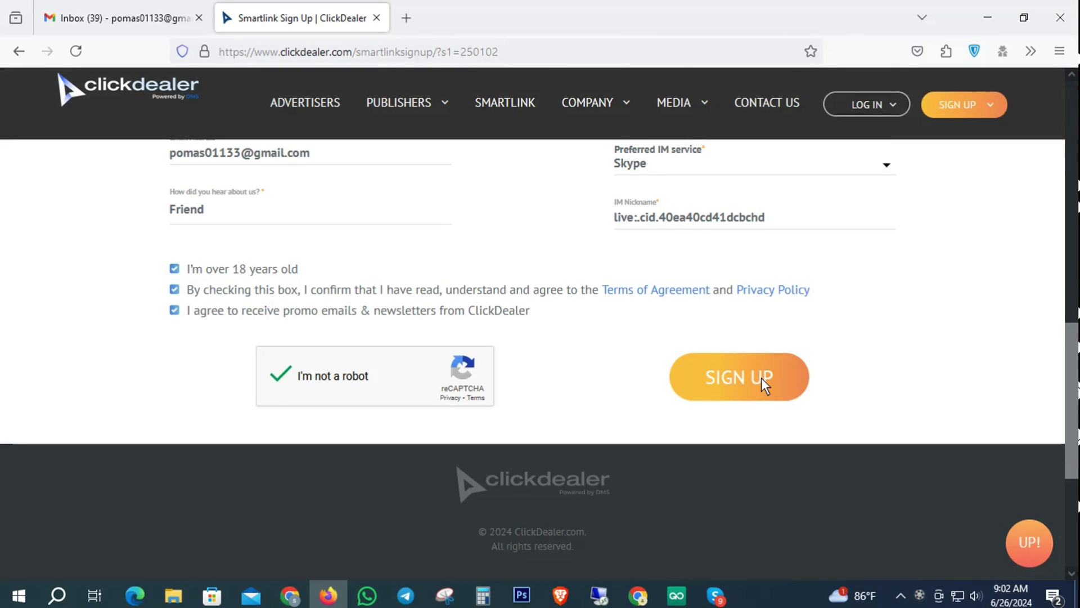
Step: Submit the sign-up form, then view the Gmail inbox with the verification email
click(766, 386)
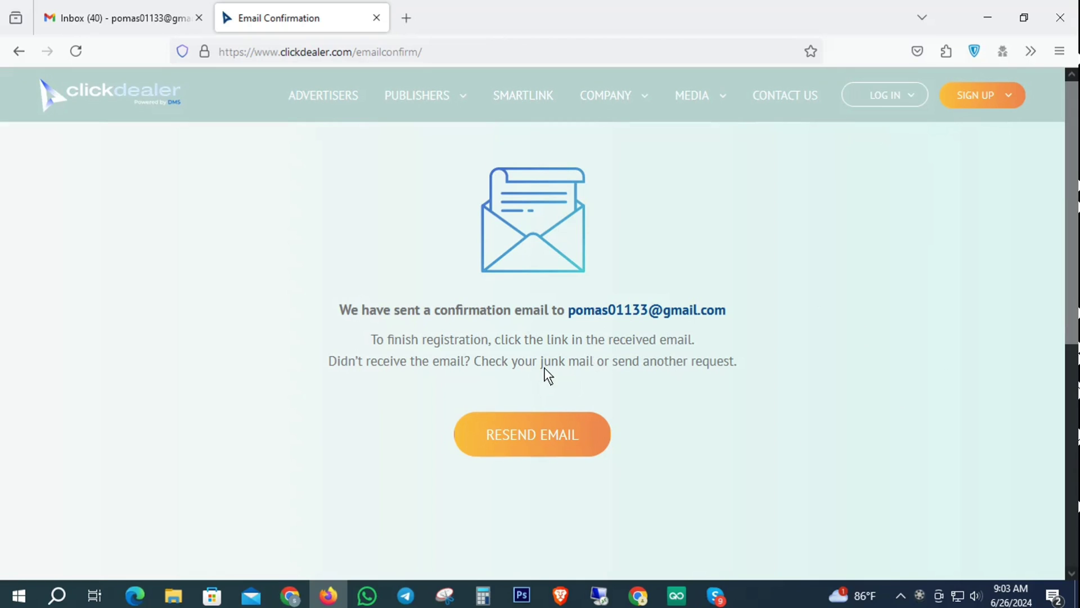
click(107, 17)
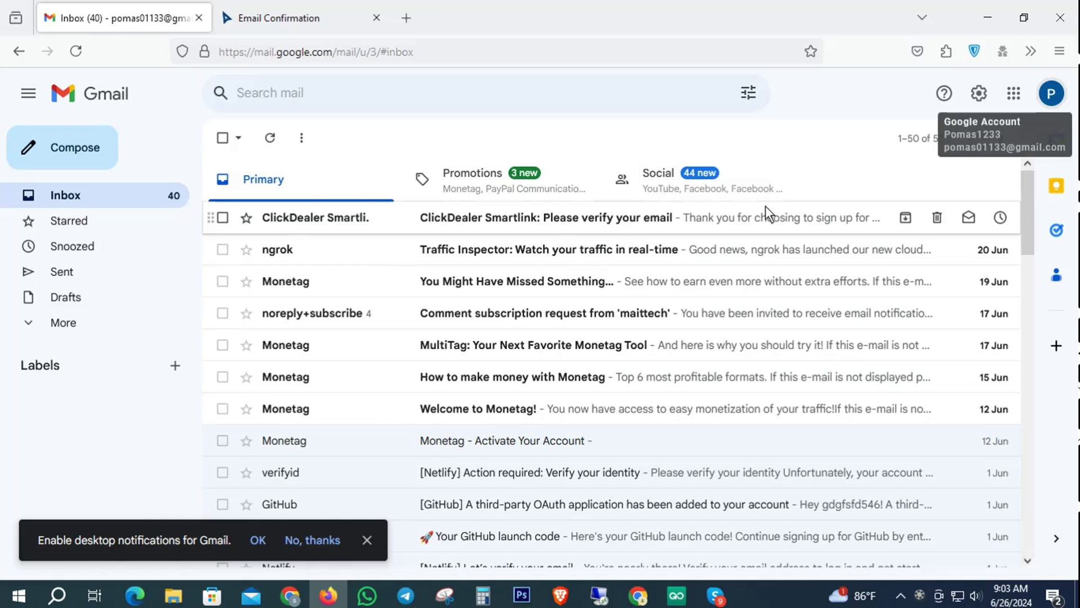
Step: Open the ClickDealer Smartlink email, dismiss the toolbar tip, and follow Verify email
click(519, 213)
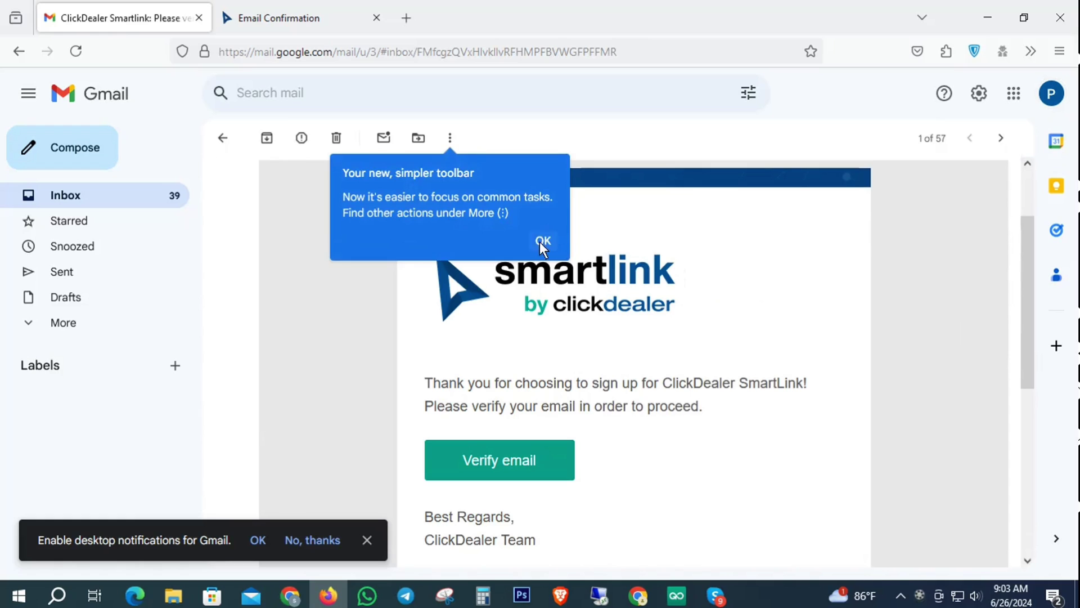
click(541, 241)
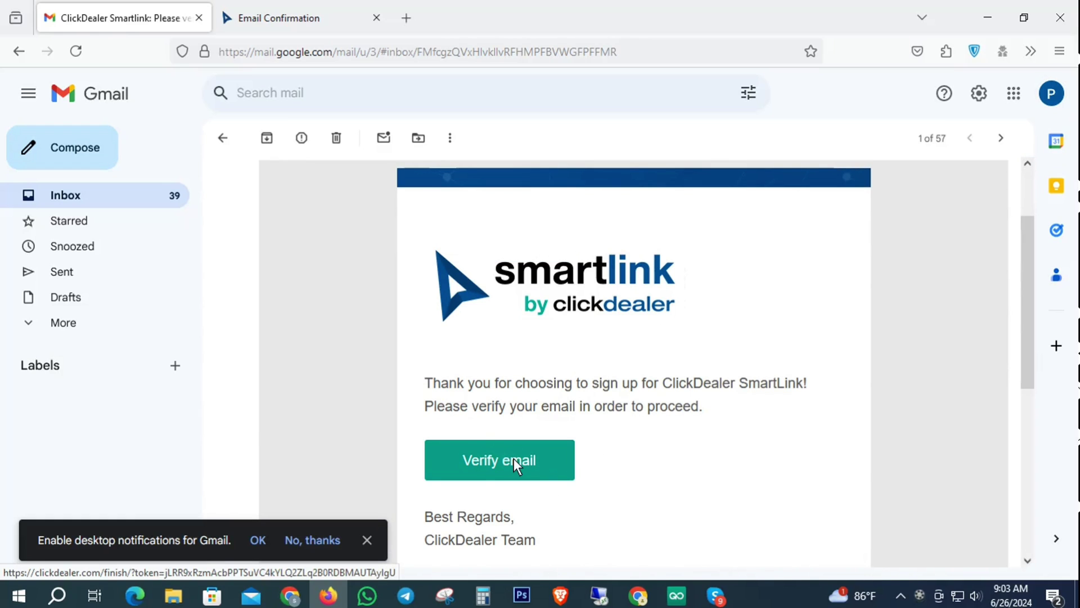
click(493, 461)
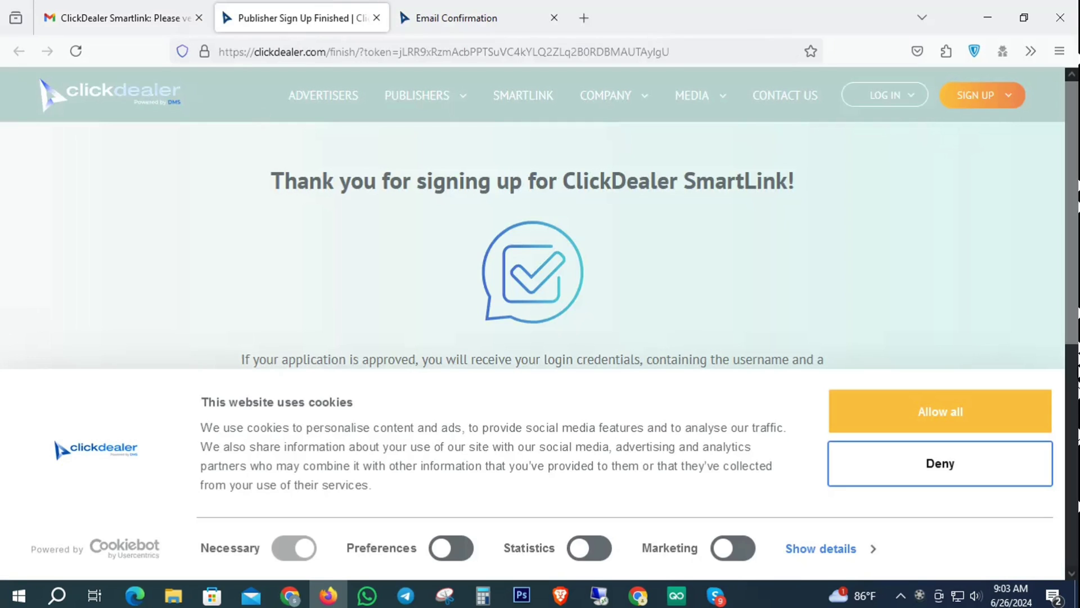
Step: Allow all cookies and read the note that approval takes up to 3 business days
click(955, 411)
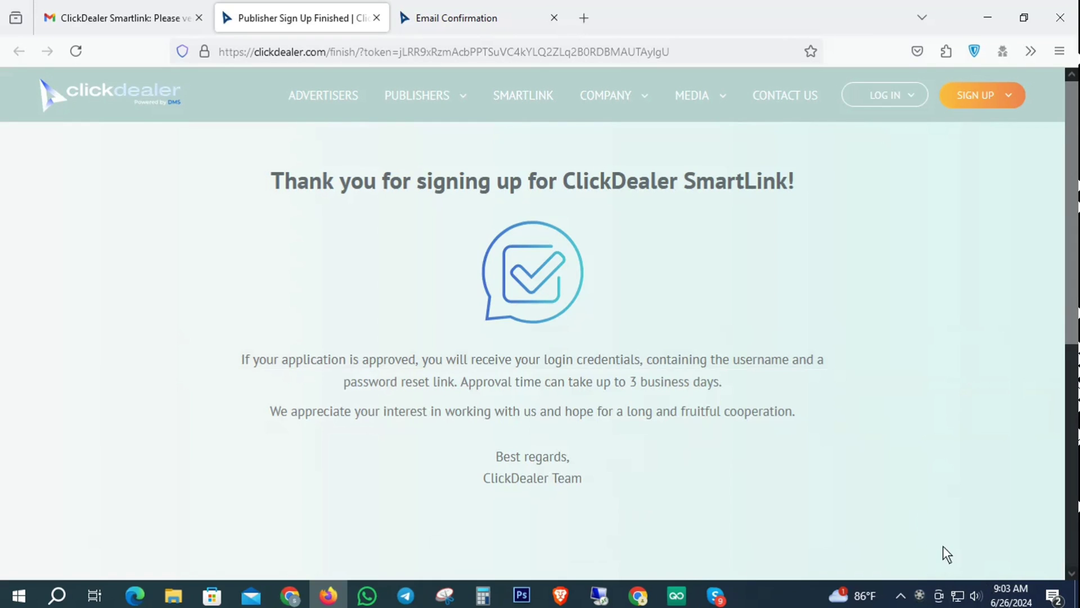
scroll(906, 523, down, 2)
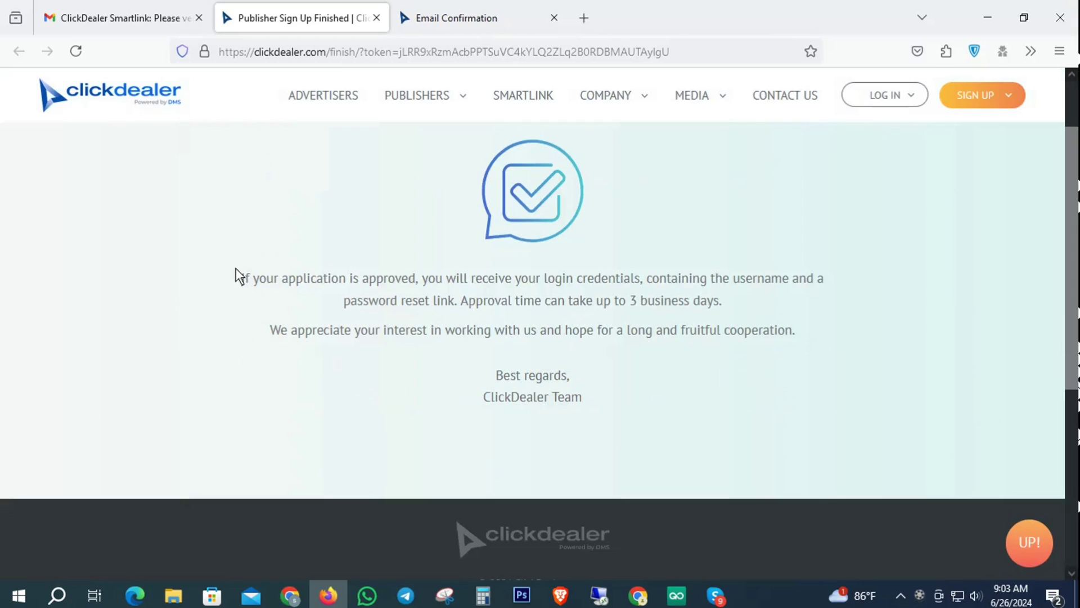
drag(237, 275, 764, 318)
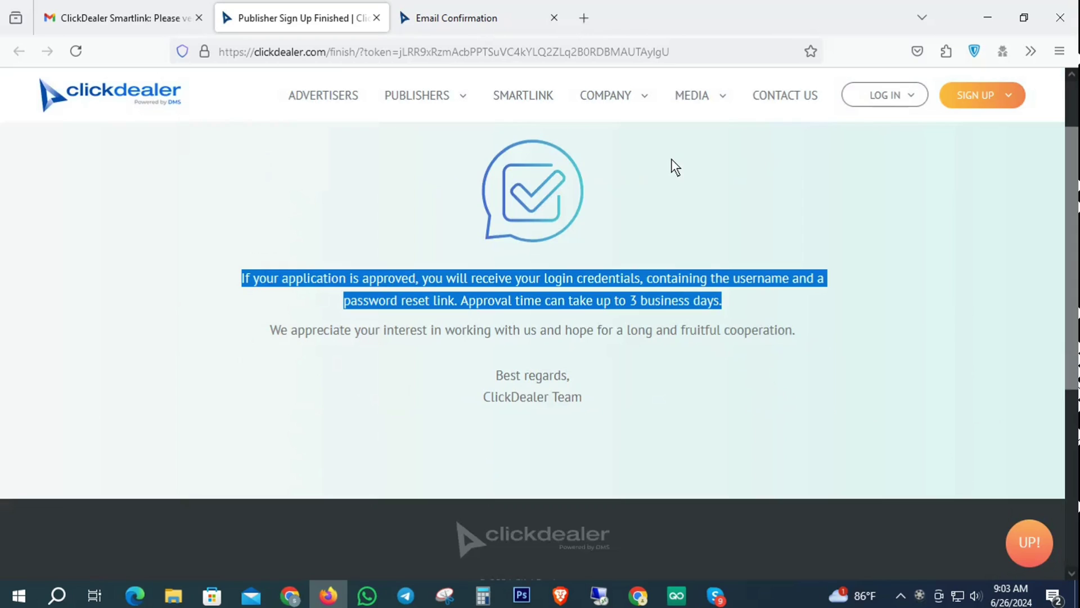
click(675, 170)
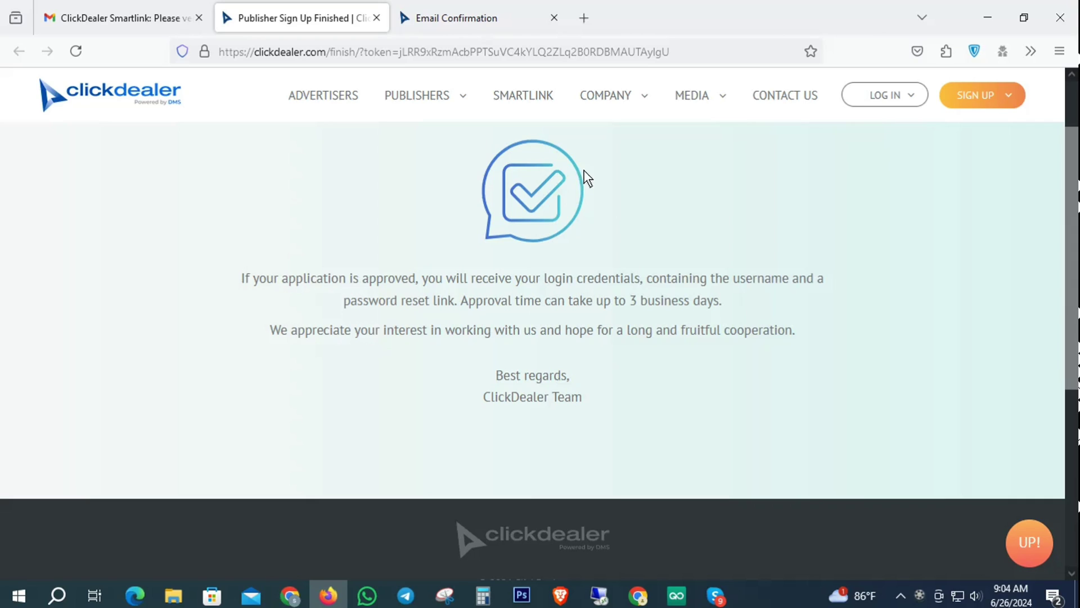
Step: Search Google for 'lospollos' from a new Firefox tab
click(583, 18)
click(316, 54)
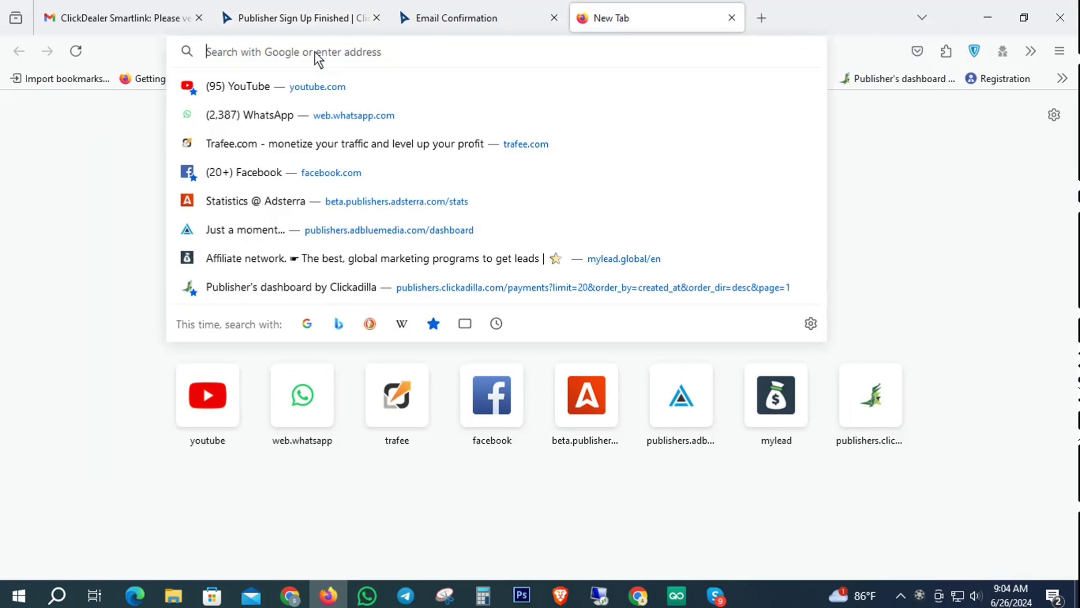
text(lo)
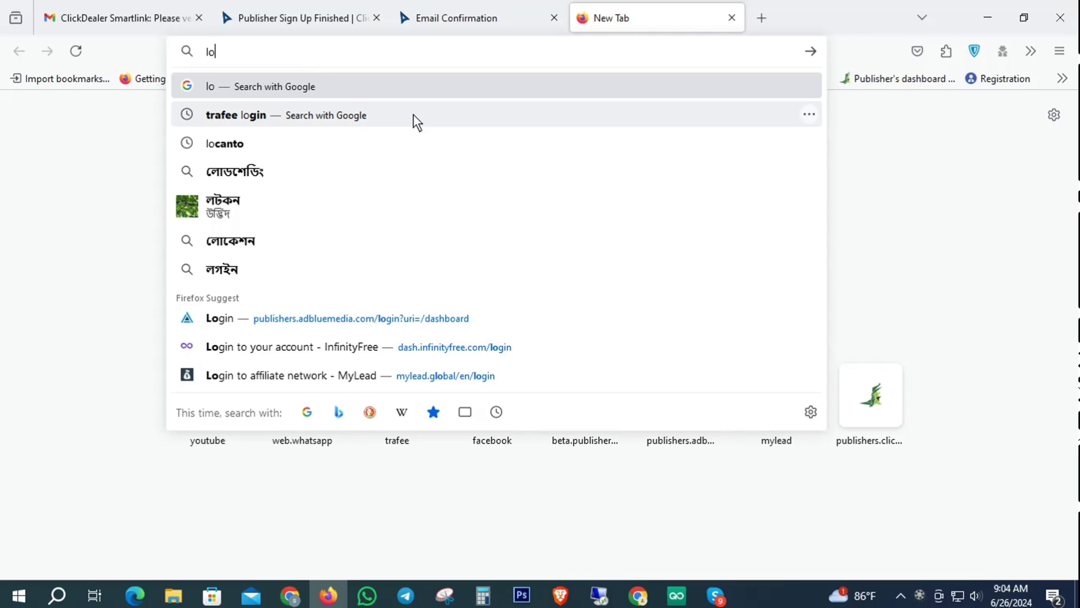
text(sspo)
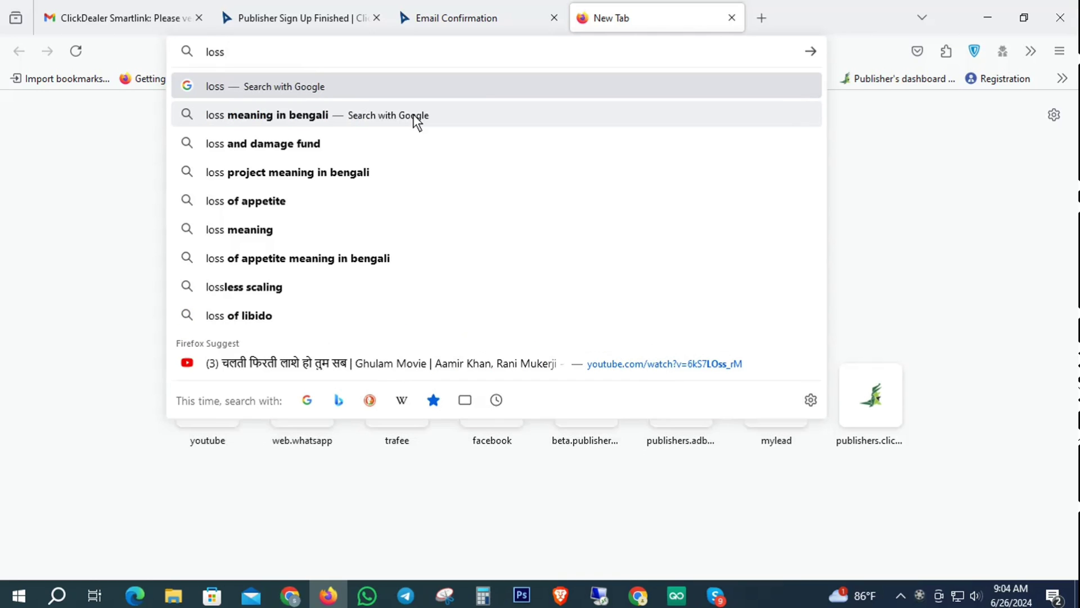
key(Left)
key(Left)
key(BackSpace)
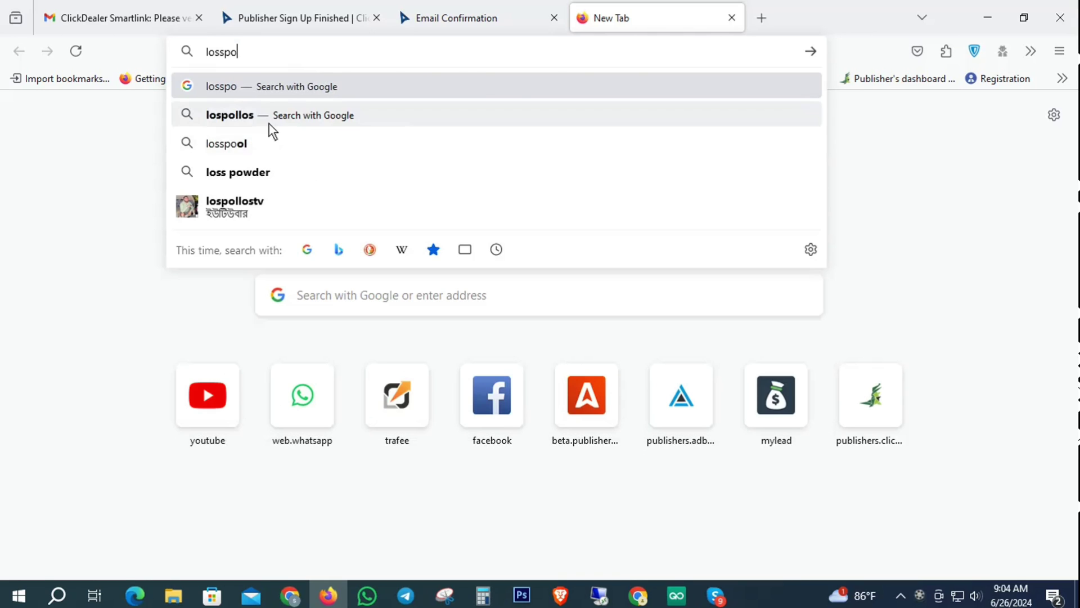
click(256, 115)
scroll(659, 338, down, 3)
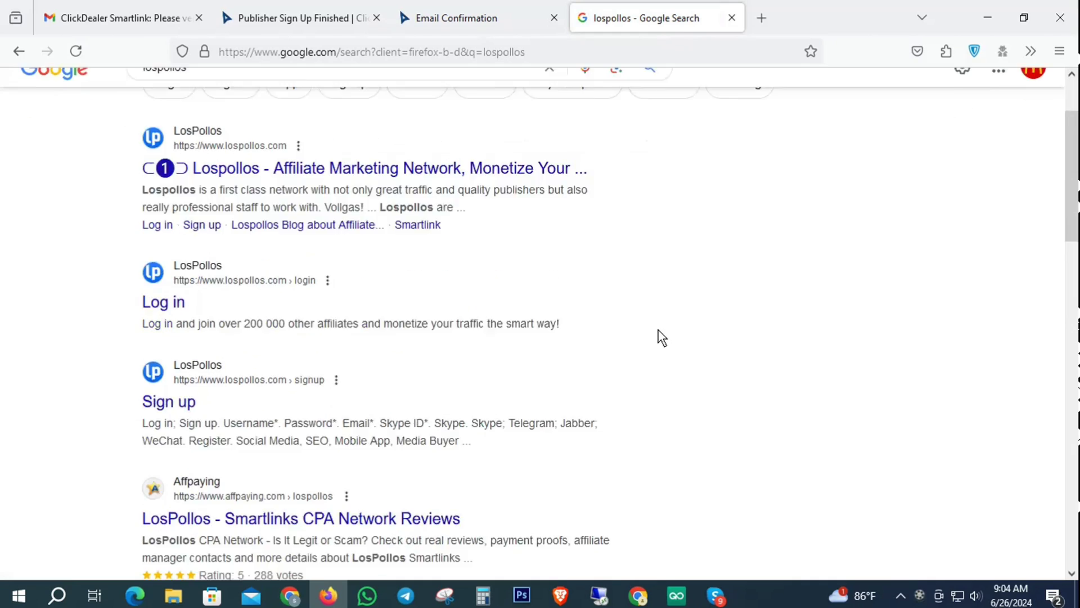
Step: Open and review the Los Pollos sign-up page, then close its tab
click(162, 356)
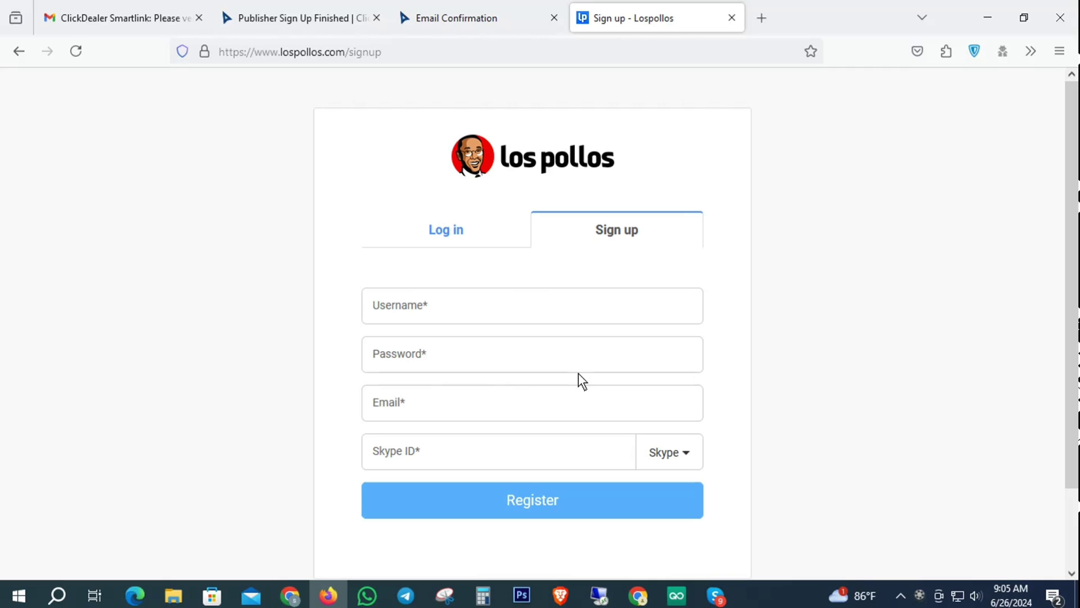
click(733, 18)
mouse_move(683, 101)
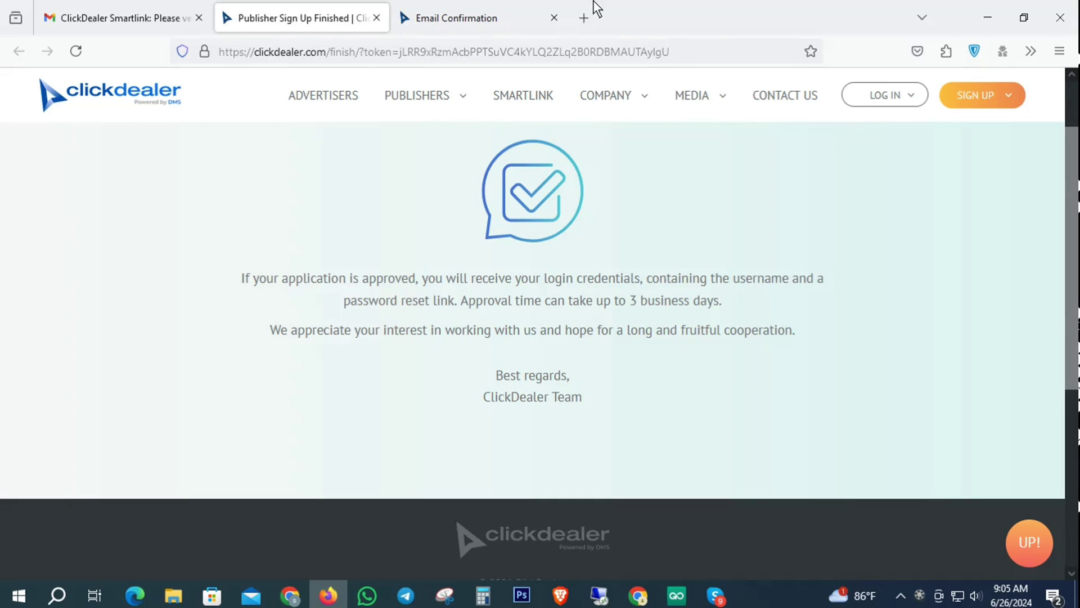
Step: Open a new Firefox tab and begin entering a web address
click(586, 17)
click(293, 56)
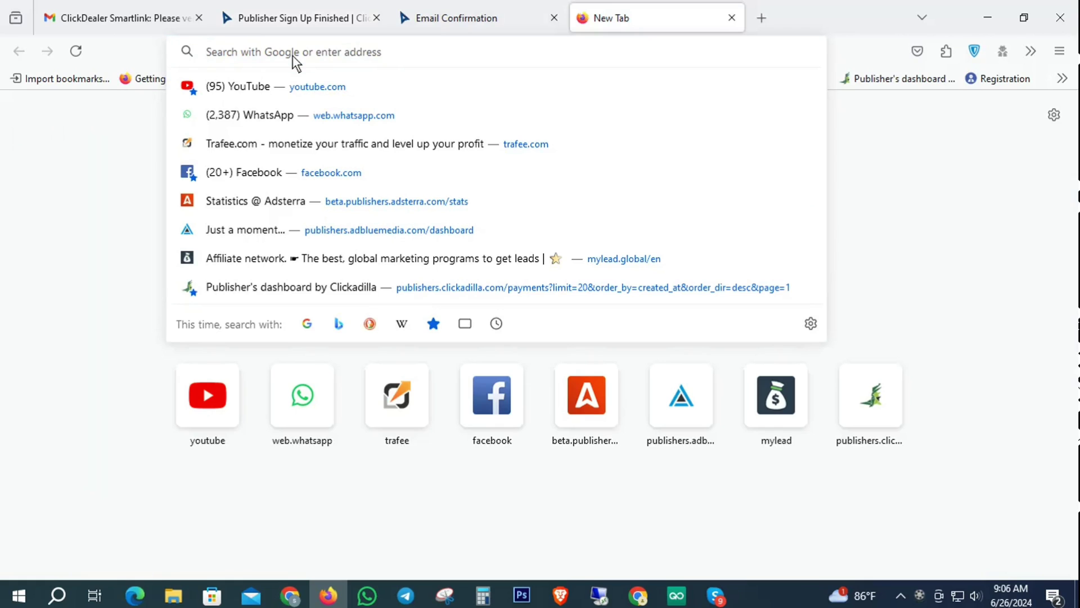
text(G)
key(BackSpace)
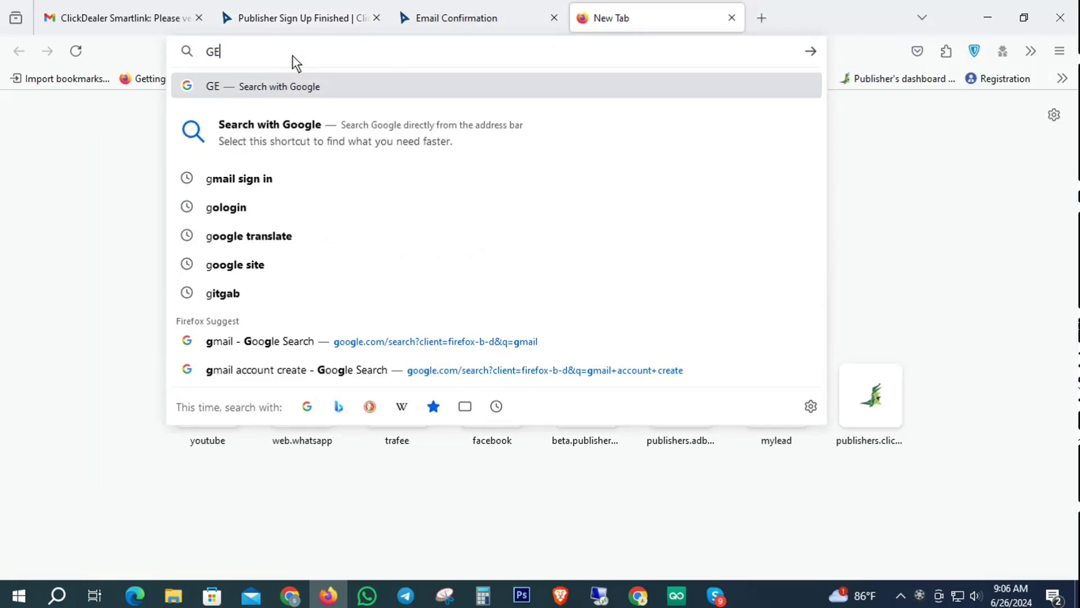
text(OS)
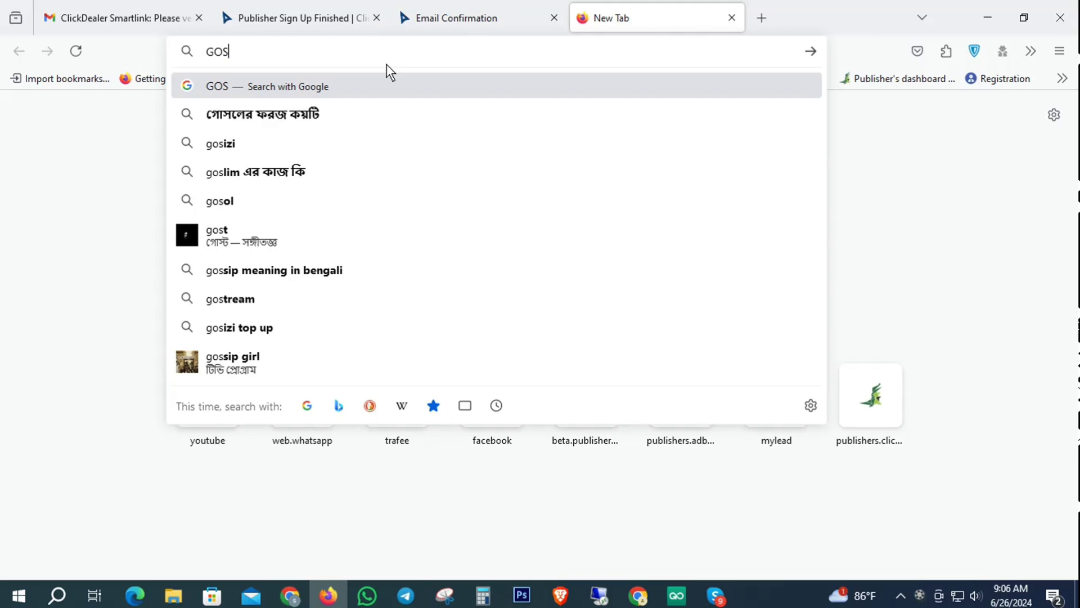
Step: Check the ClickDealer tabs, then show the Smartlink Referral Program page in Chrome
click(473, 12)
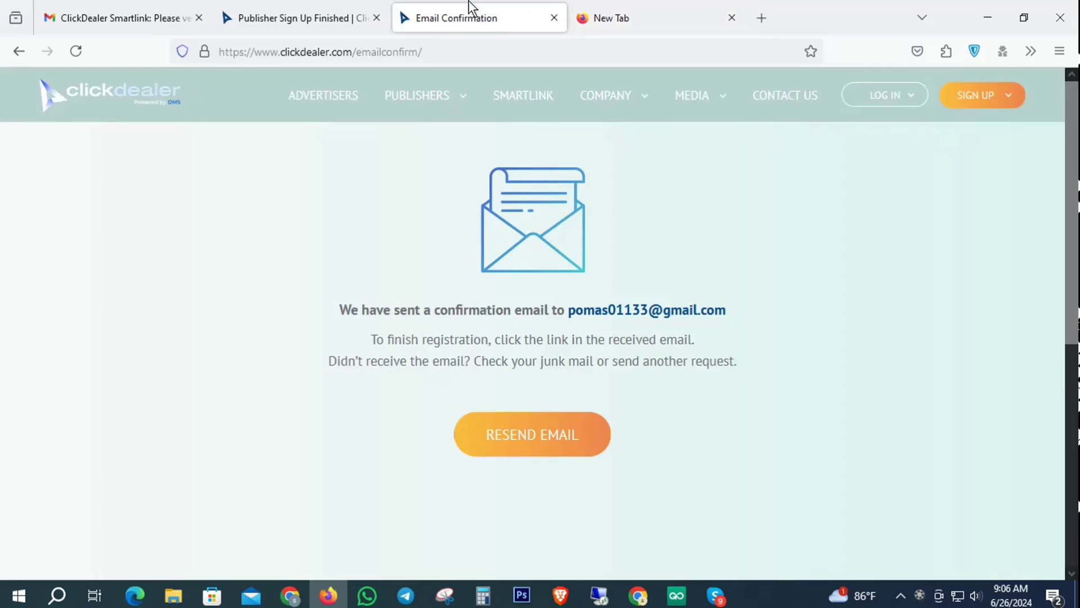
click(340, 10)
click(91, 7)
click(298, 10)
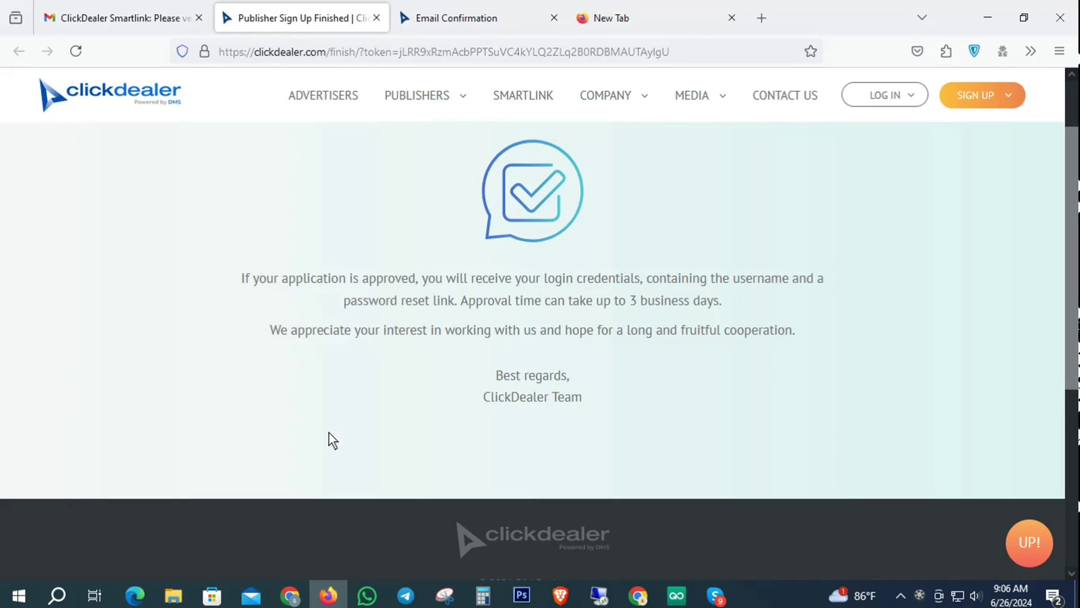
click(290, 595)
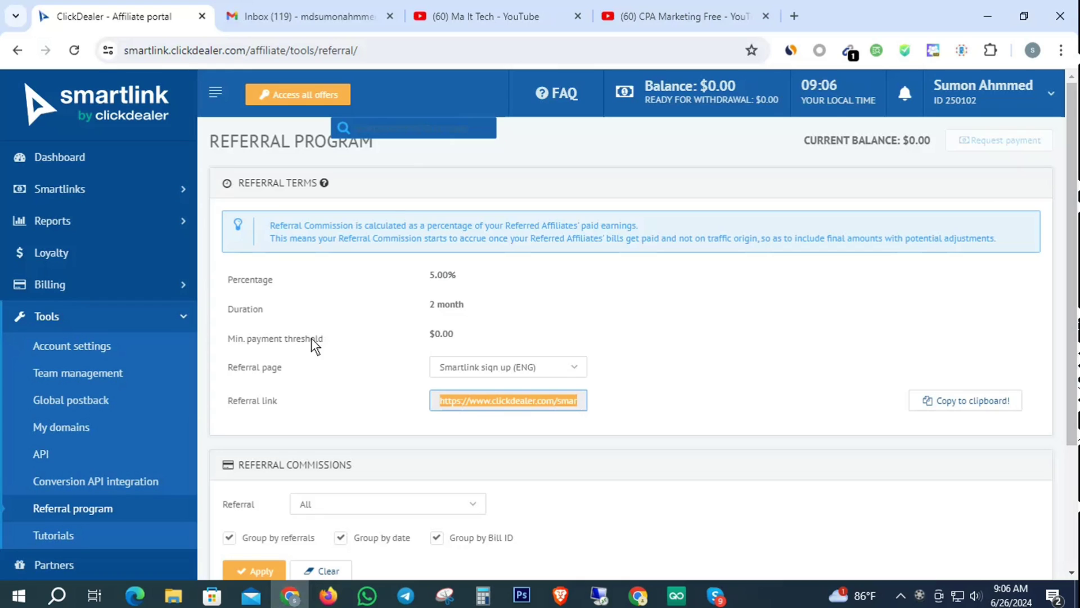
Step: View the 'ClickDealer: Activate your account' email's Set password page, then close it and return to the Gmail inbox
click(579, 153)
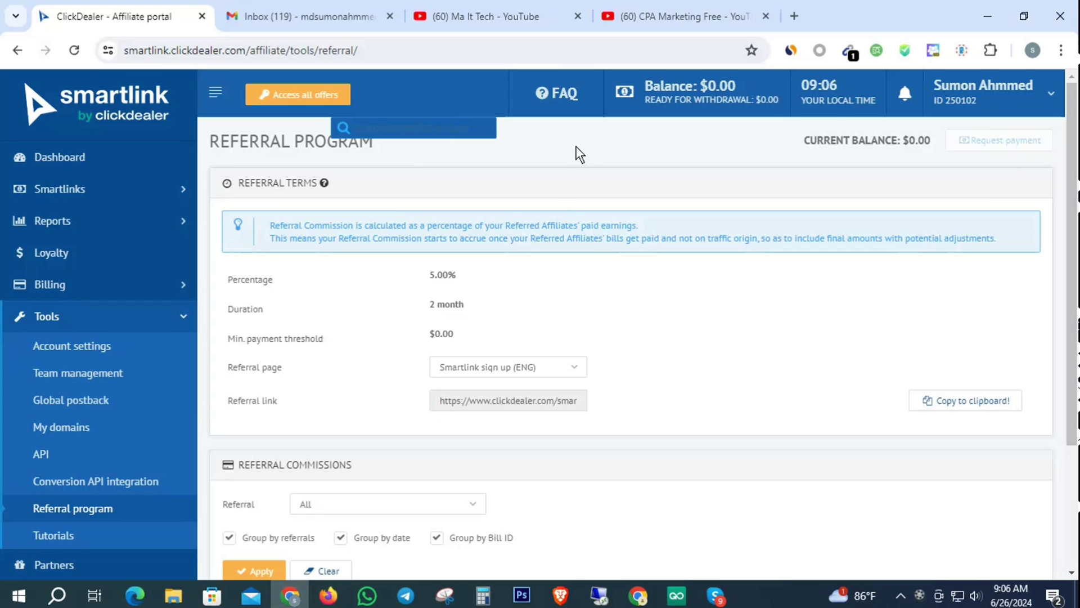
click(324, 3)
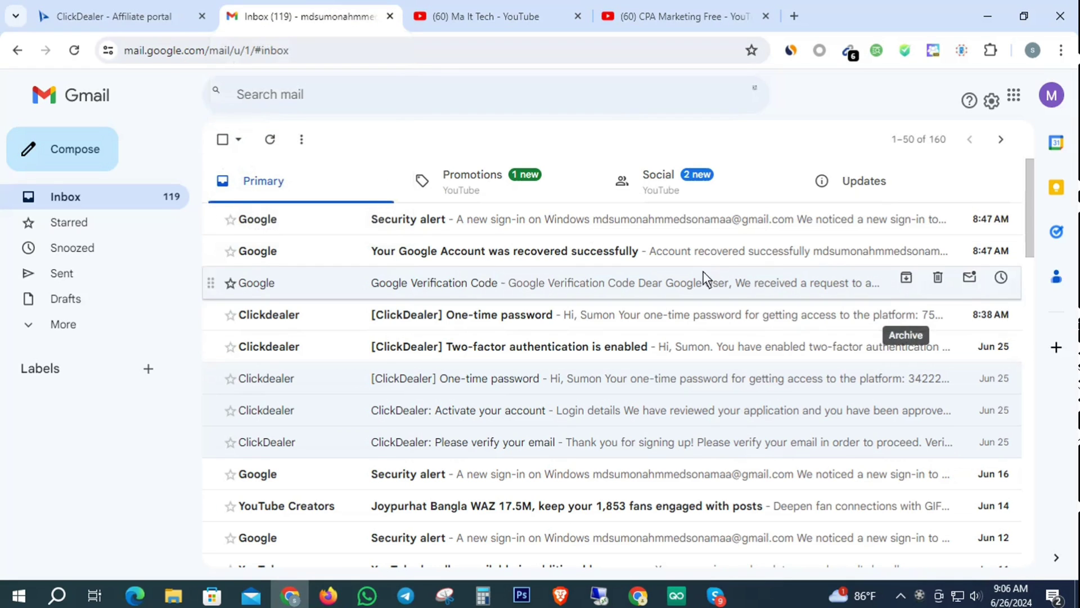
click(444, 411)
scroll(925, 265, down, 6)
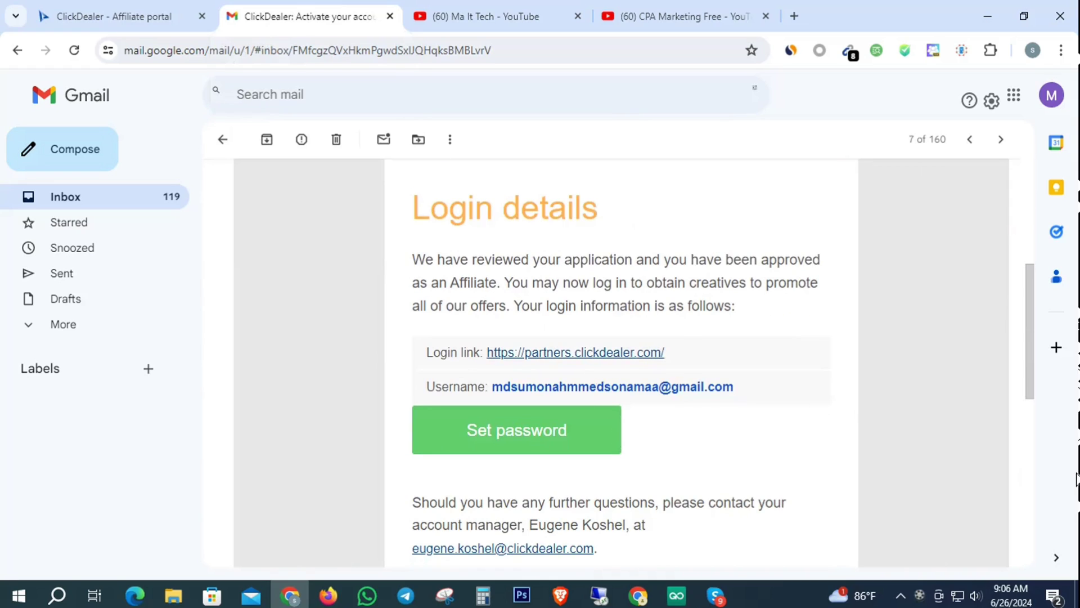
click(520, 430)
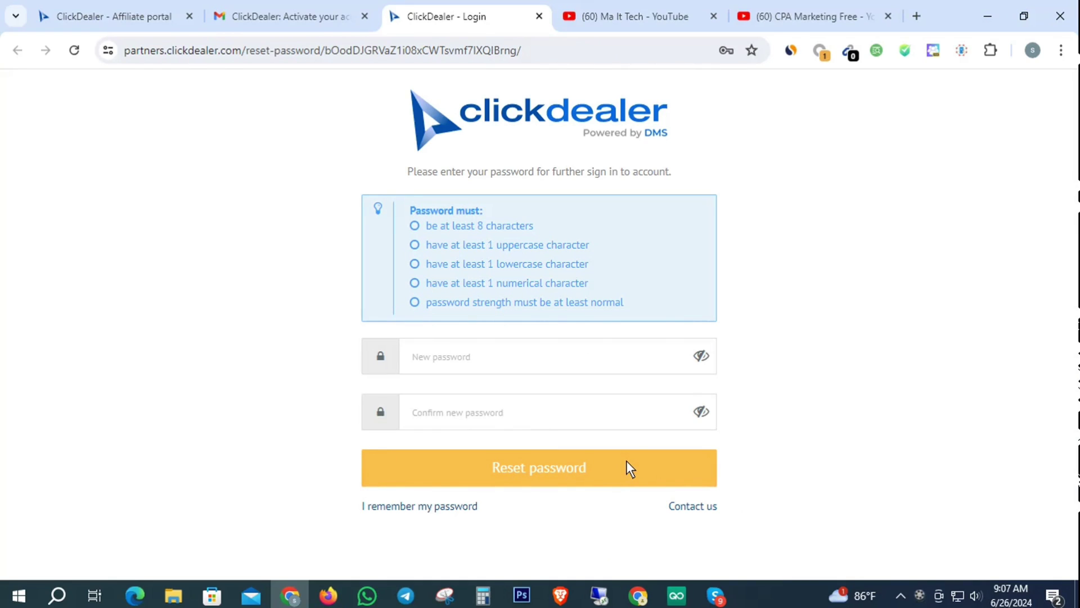
click(538, 16)
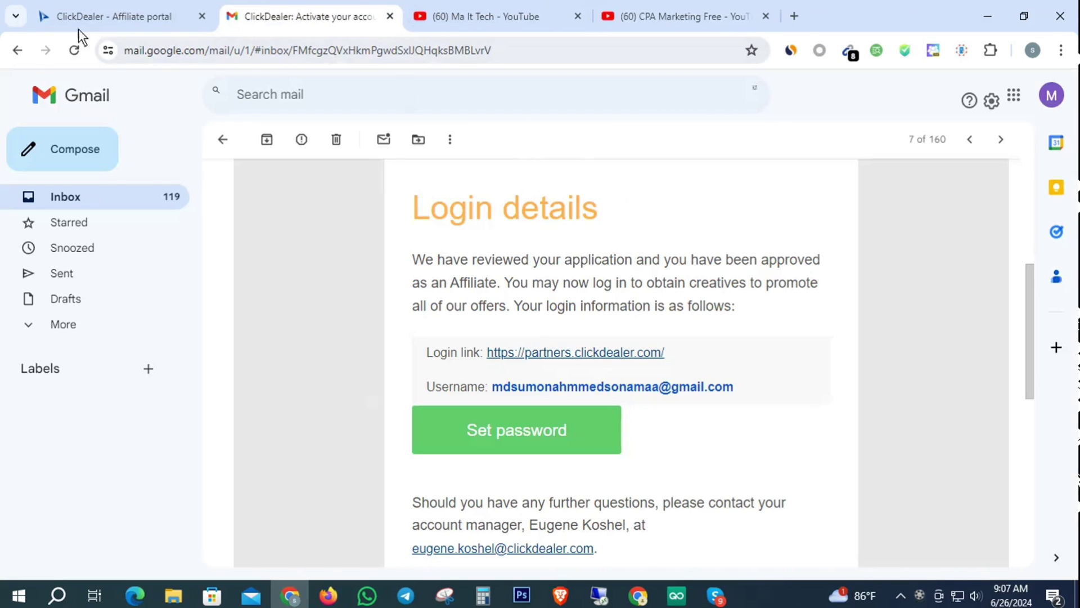
click(75, 196)
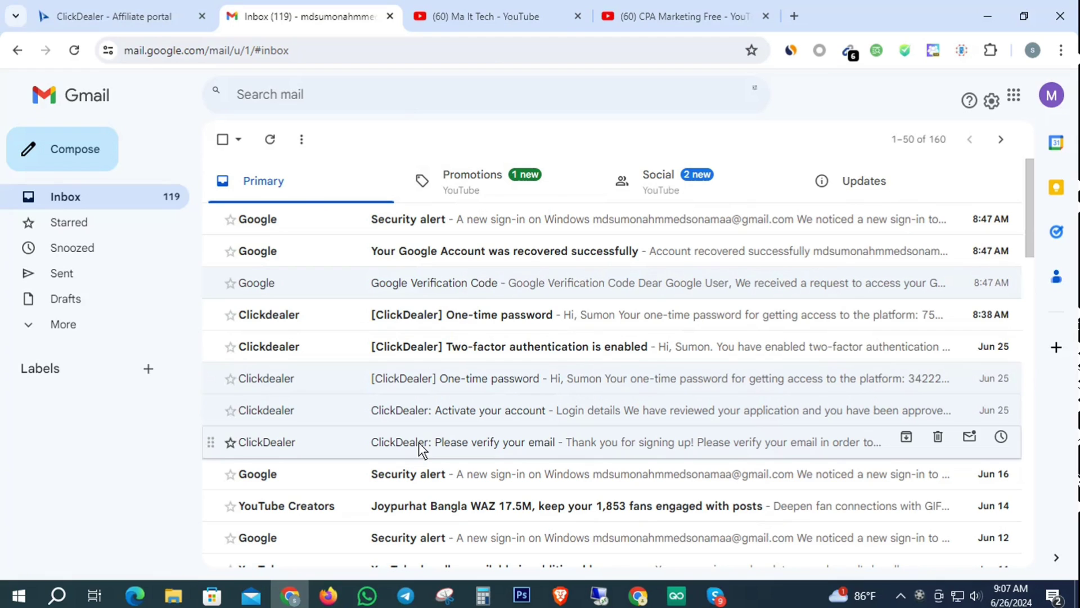
Step: In the Smartlink portal, go to the social networking smartlinks and open the (8) Dating SM /Global details
click(129, 5)
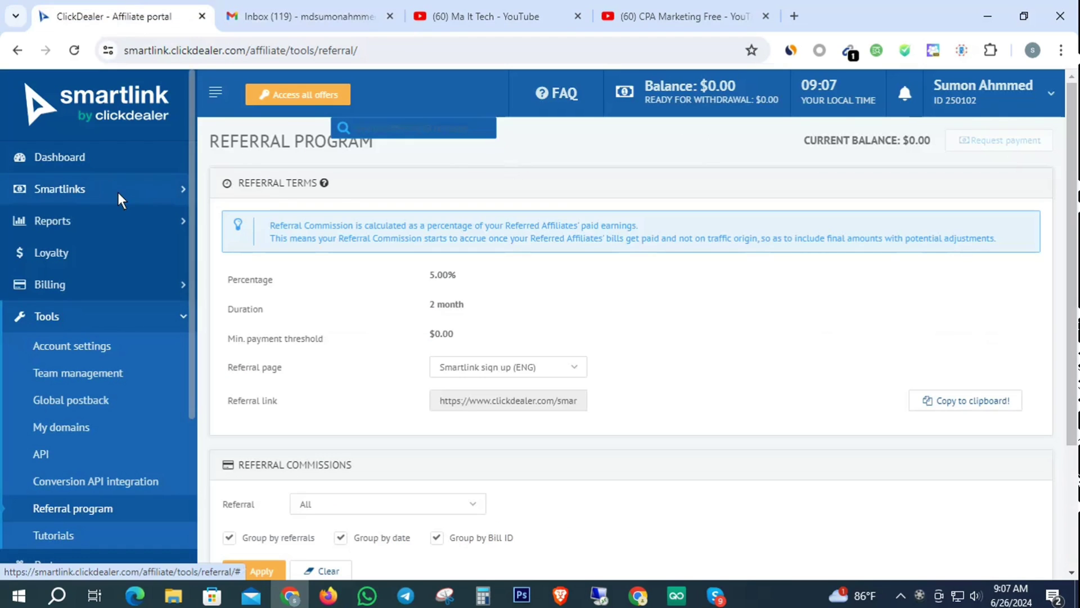
click(41, 186)
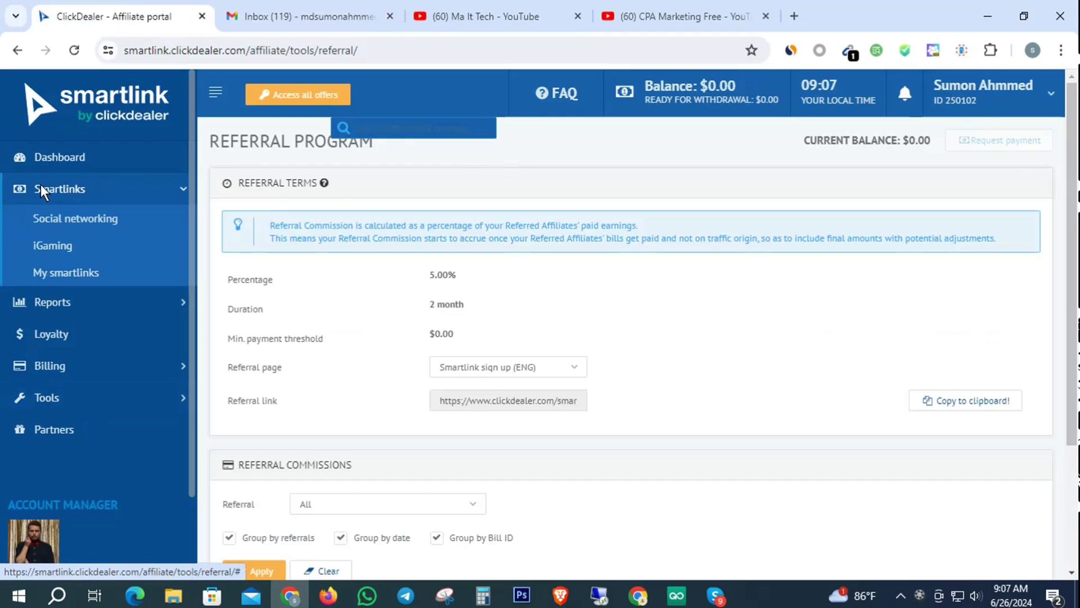
click(67, 273)
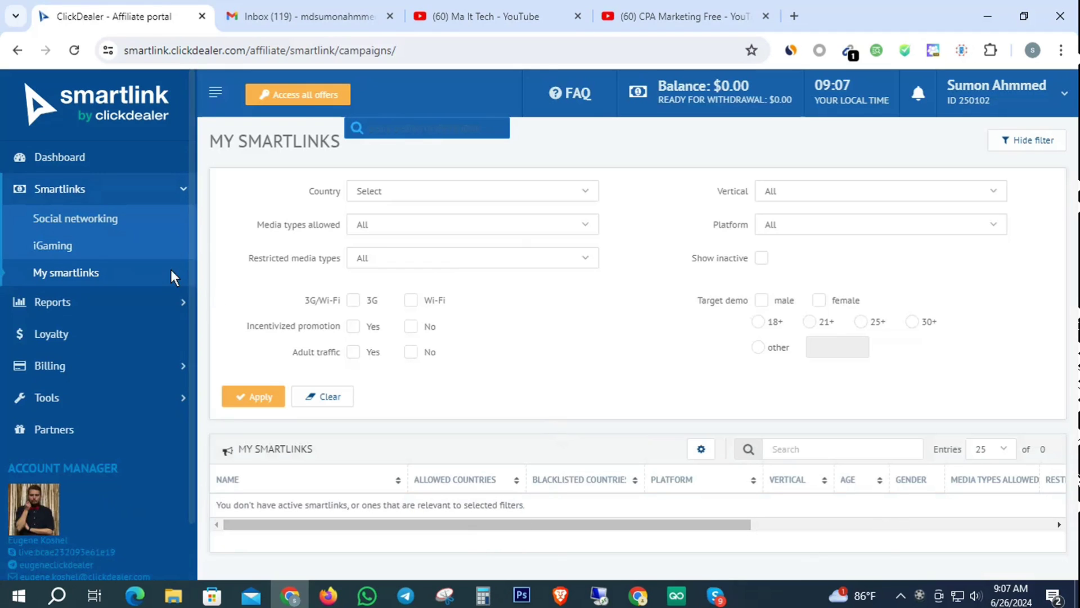
click(83, 217)
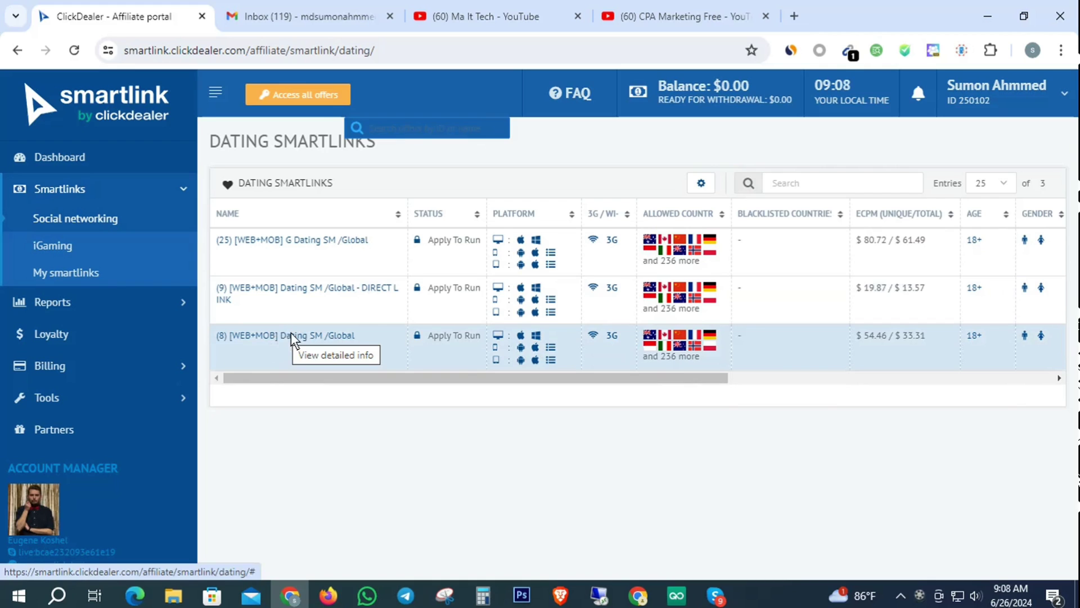
click(291, 334)
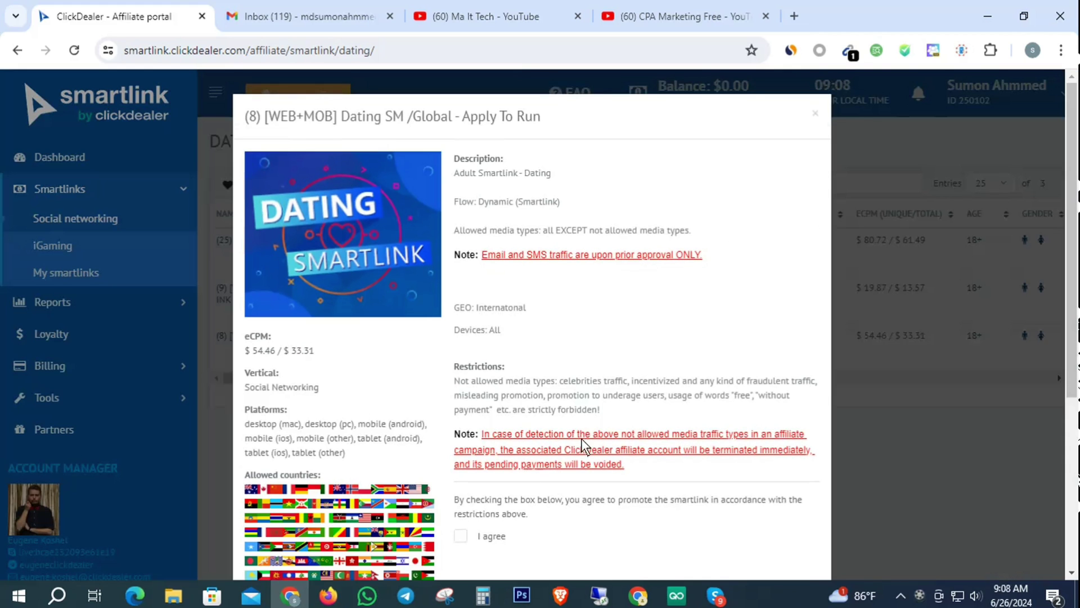
Step: Review the (8) smartlink's restrictions, agree to them, and proceed to apply
scroll(582, 386, down, 5)
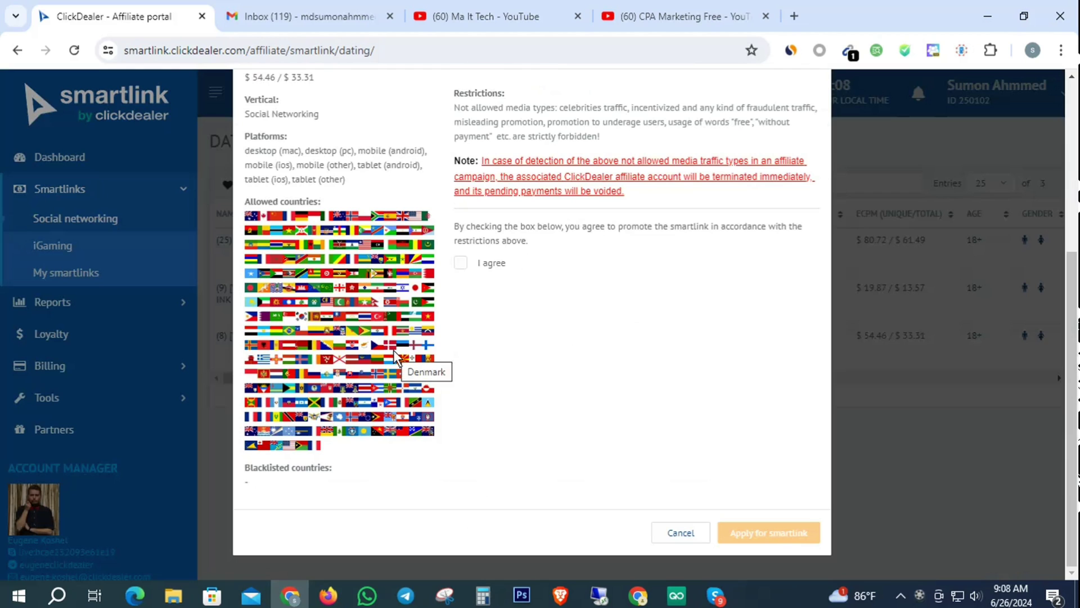
scroll(396, 357, up, 2)
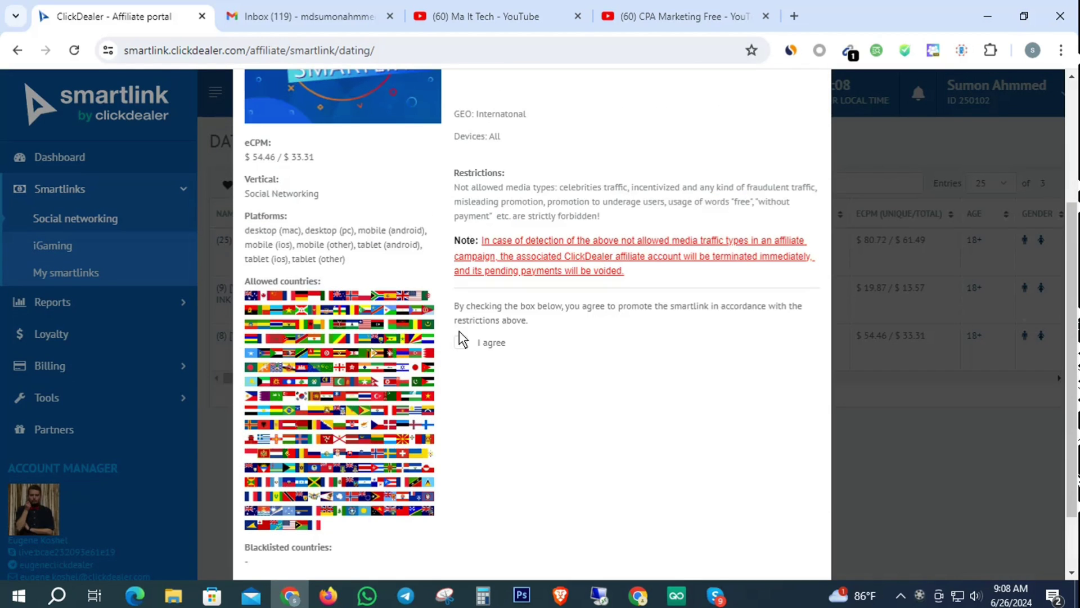
scroll(397, 326, up, 2)
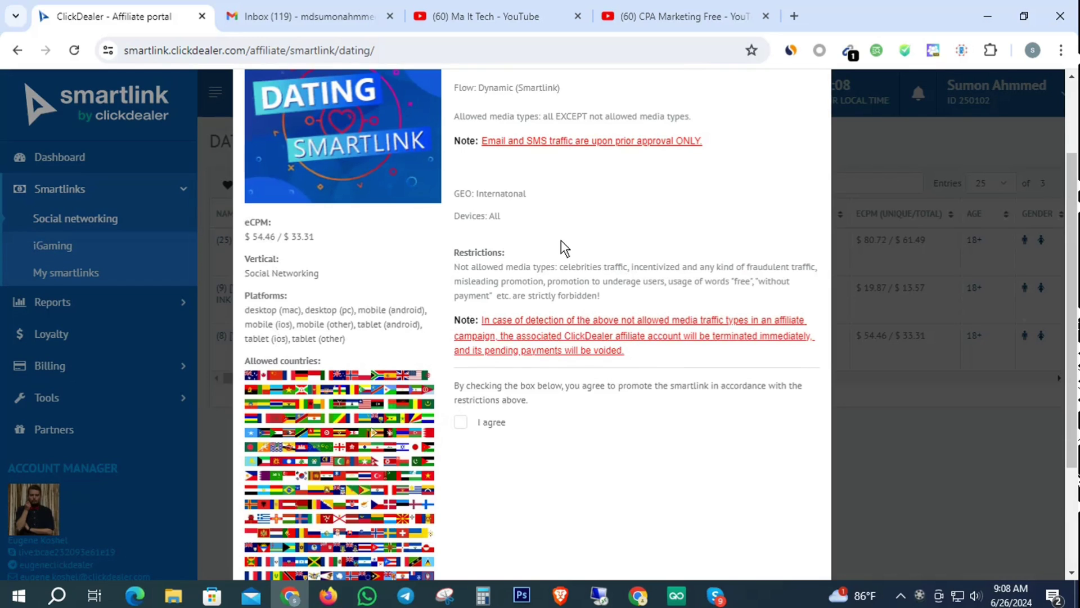
scroll(724, 312, down, 3)
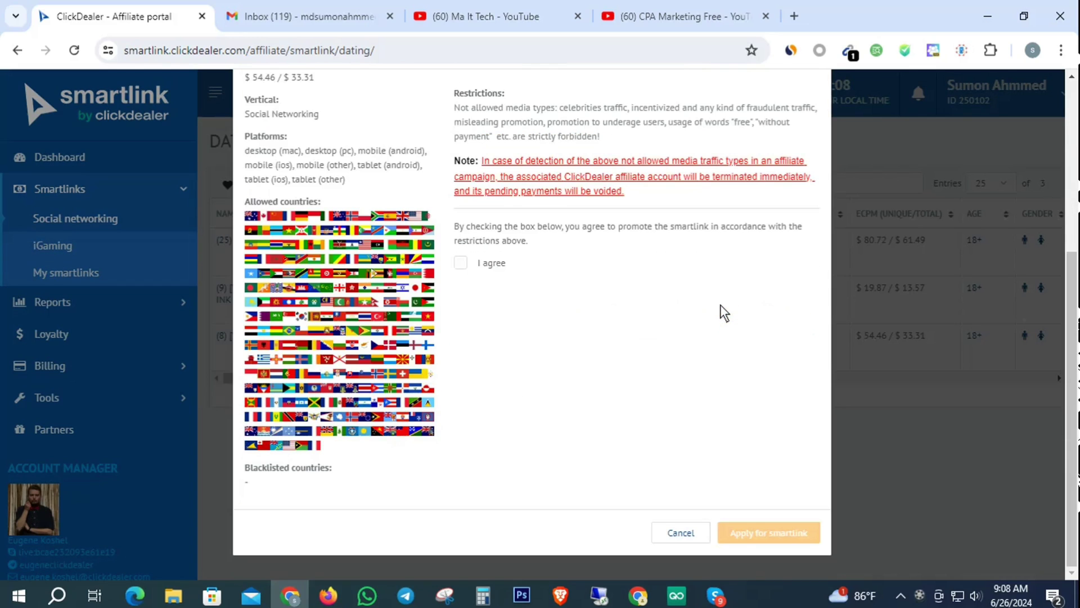
scroll(714, 332, up, 5)
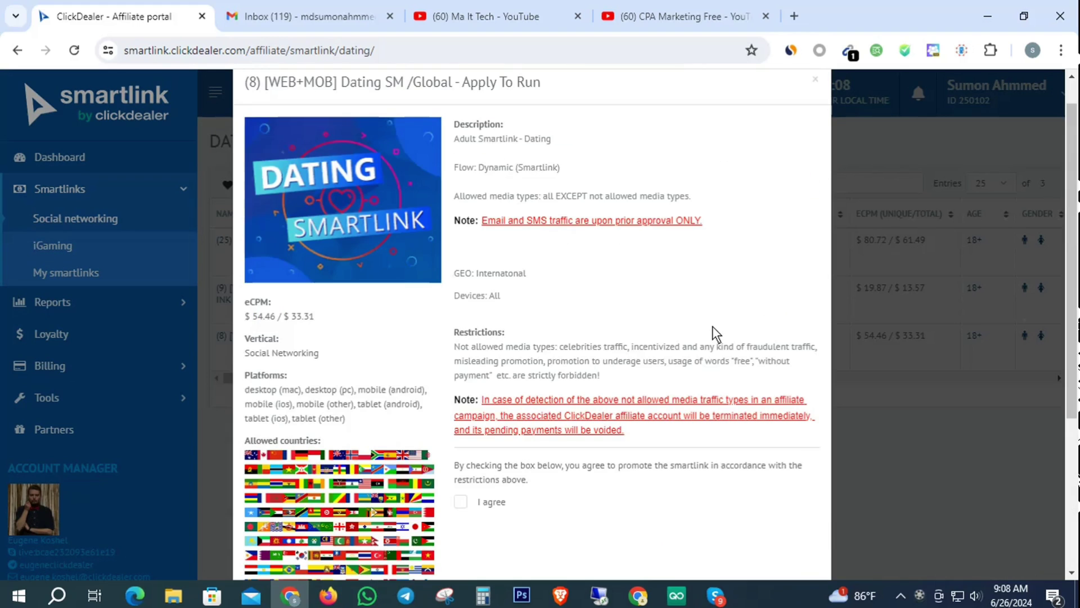
click(461, 502)
scroll(610, 452, down, 2)
scroll(610, 452, down, 2)
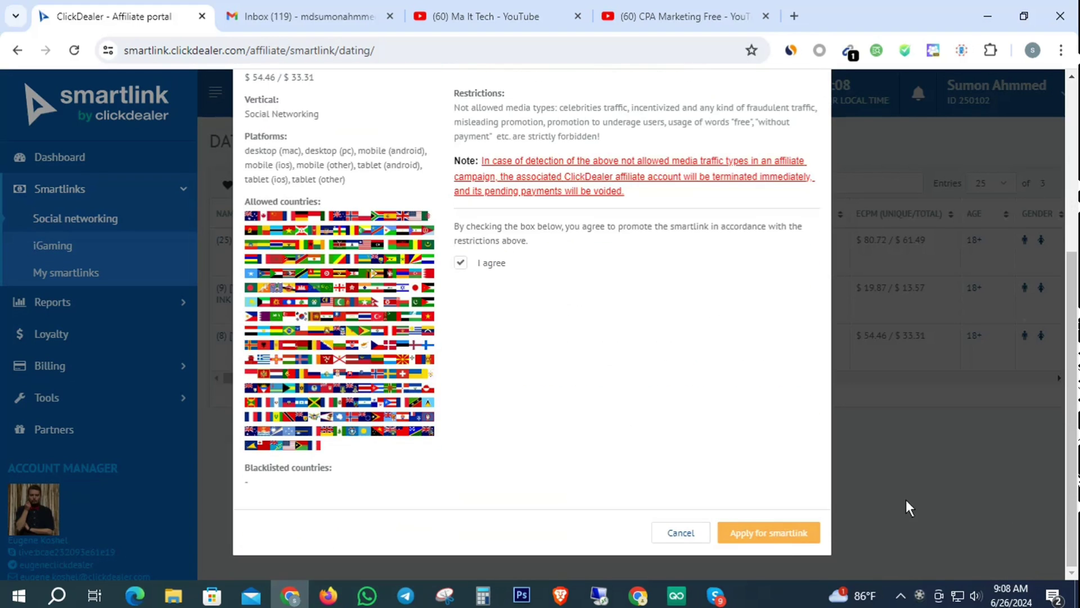
click(787, 534)
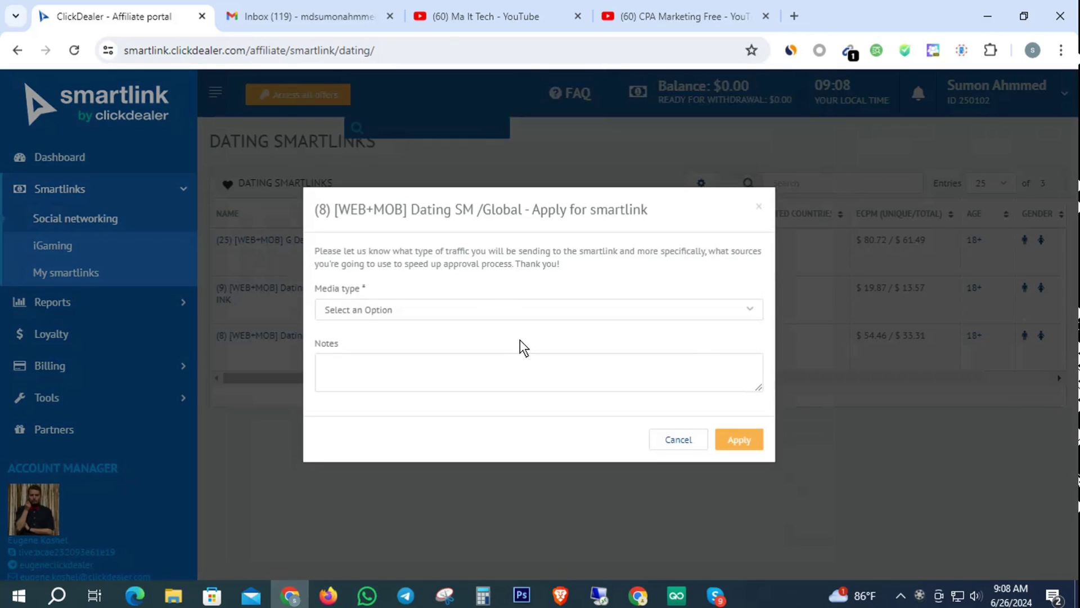
Step: Choose Review Site/Blog as the media type and submit the (8) smartlink application
click(418, 310)
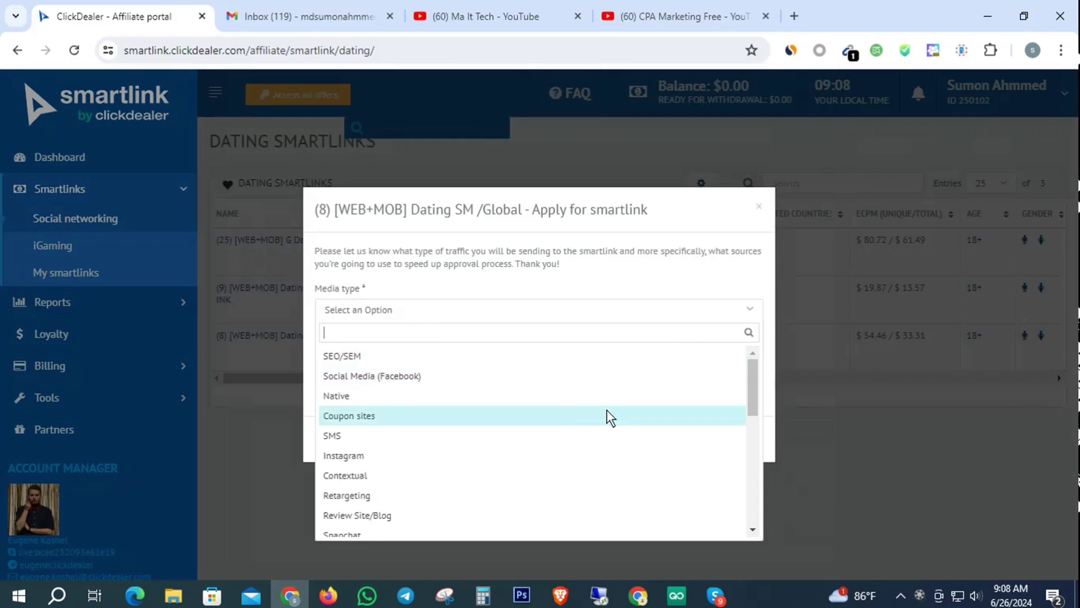
scroll(336, 458, down, 2)
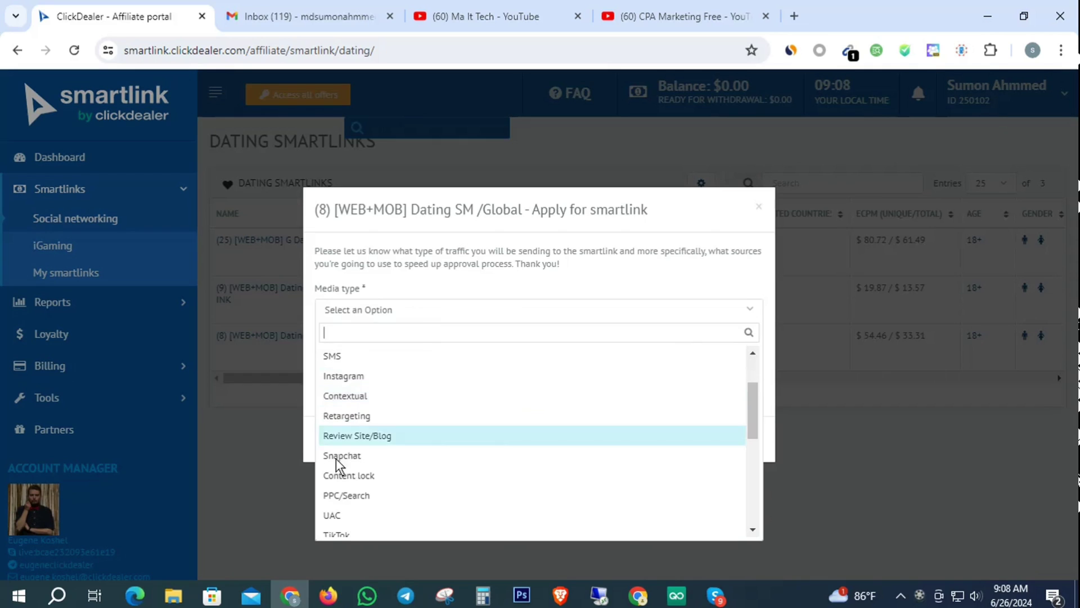
click(365, 435)
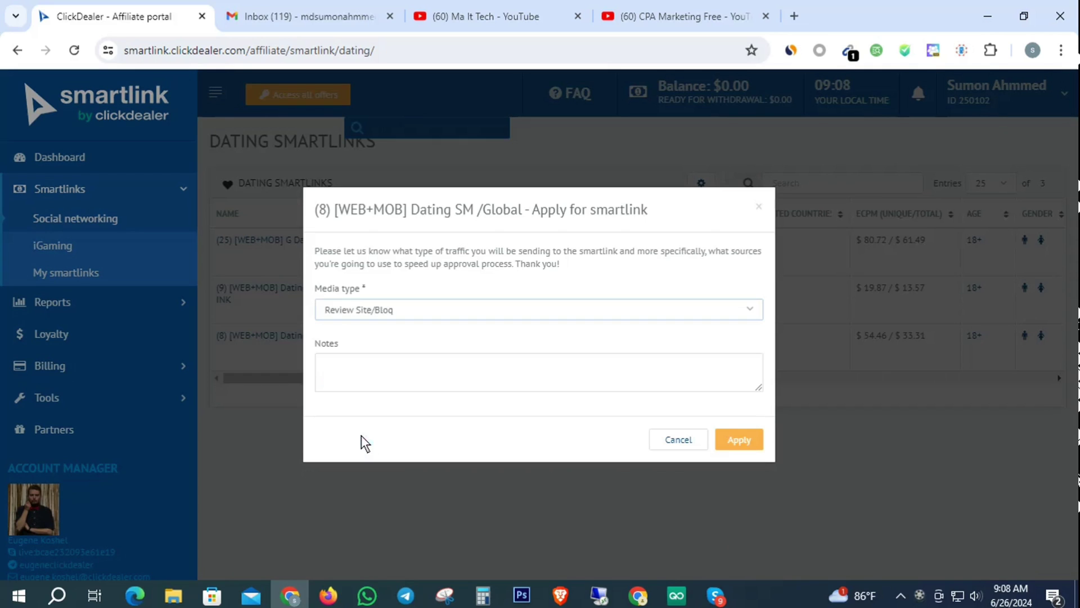
click(738, 441)
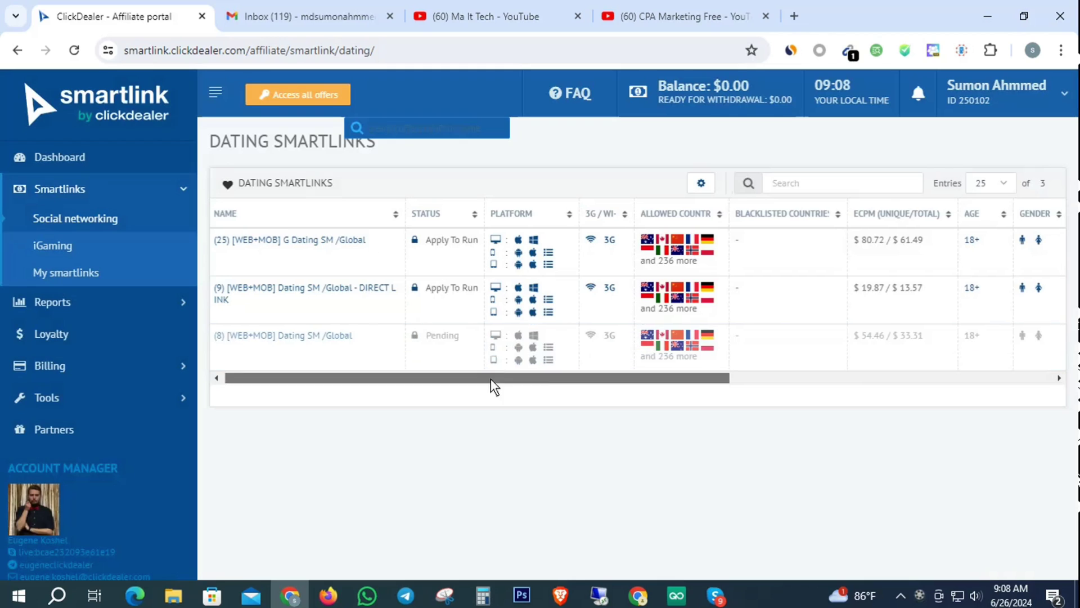
drag(491, 380, 1031, 374)
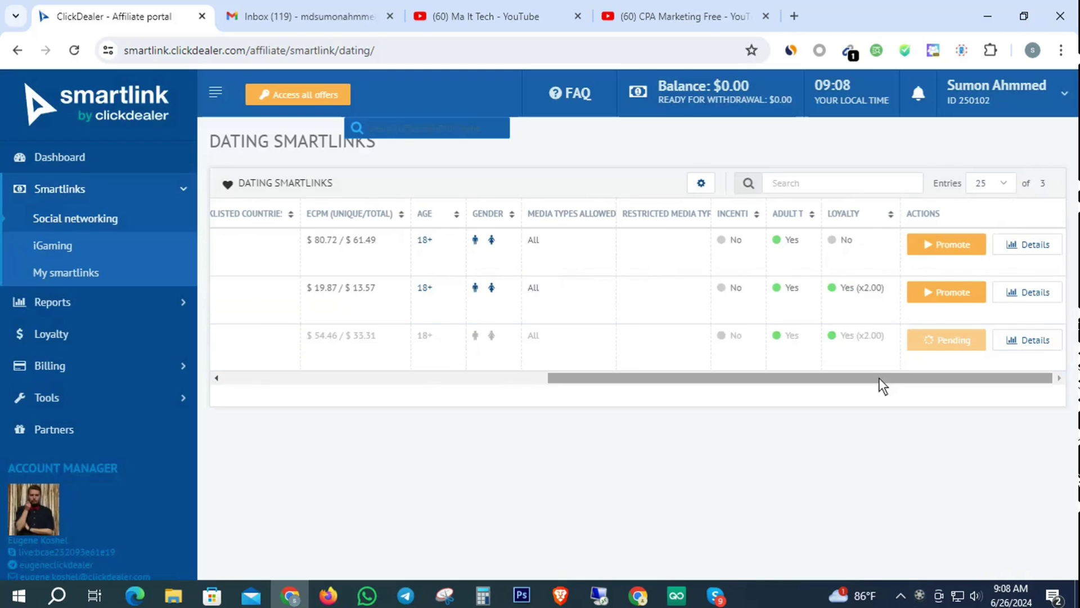
drag(879, 377, 356, 377)
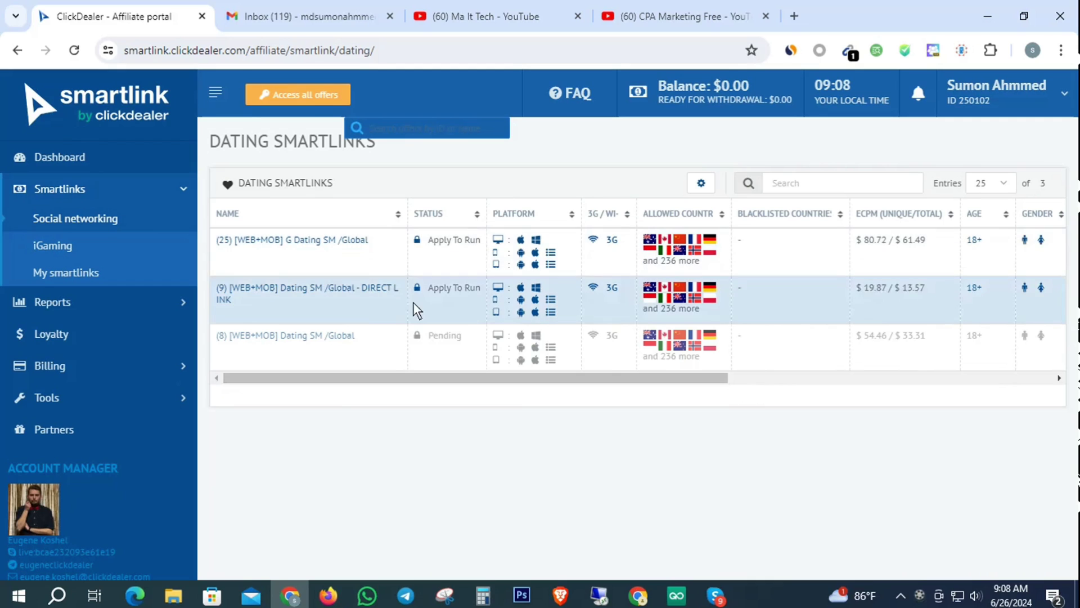
Step: Agree to the (9) Dating SM /Global - DIRECT LINK restrictions and apply with Review Site/Blog media type
click(285, 284)
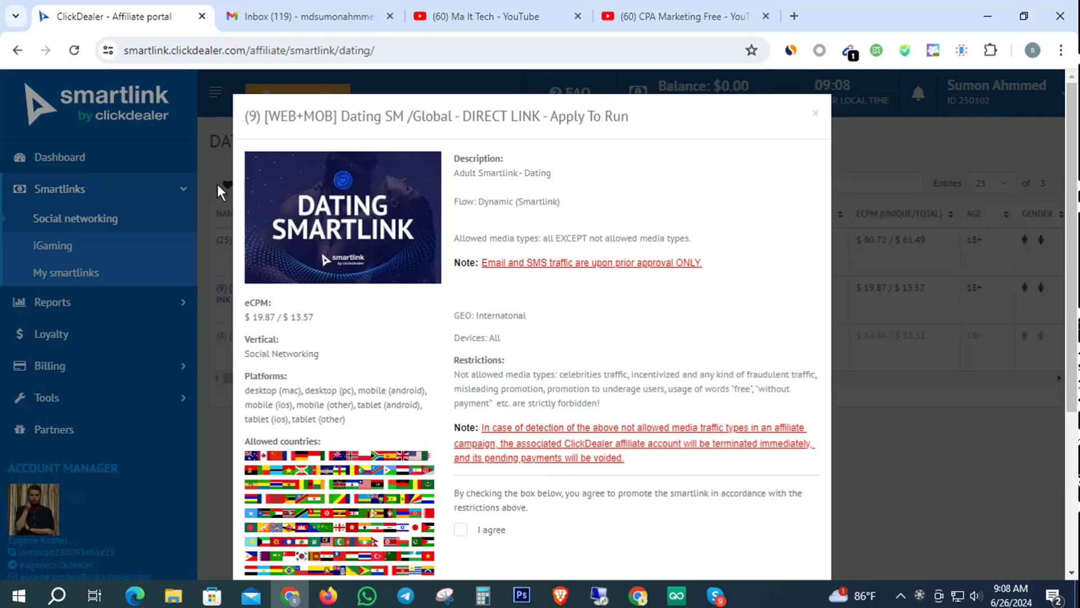
scroll(515, 289, down, 4)
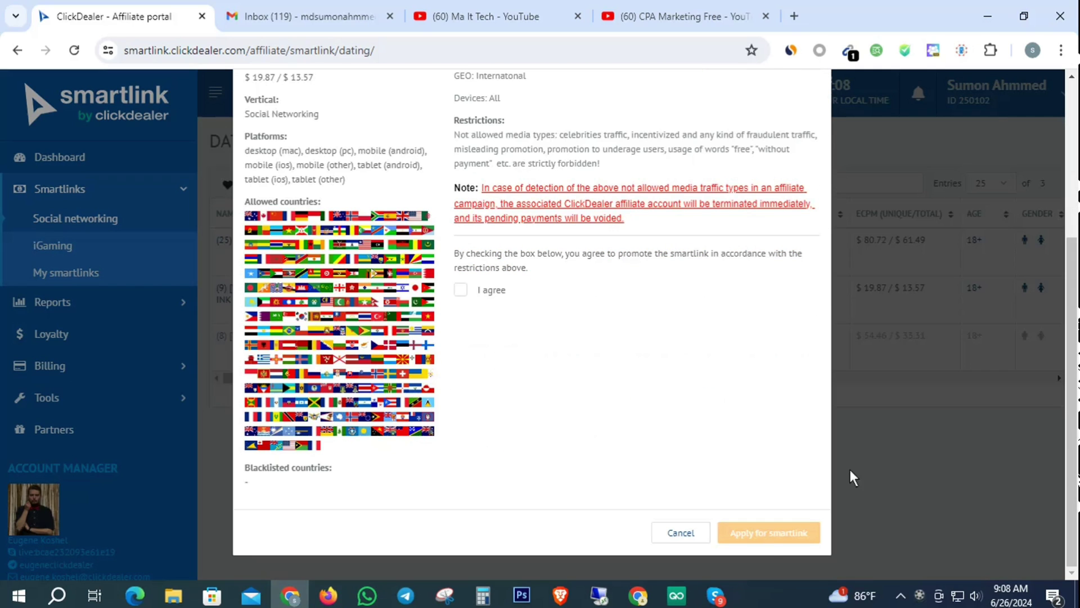
click(462, 291)
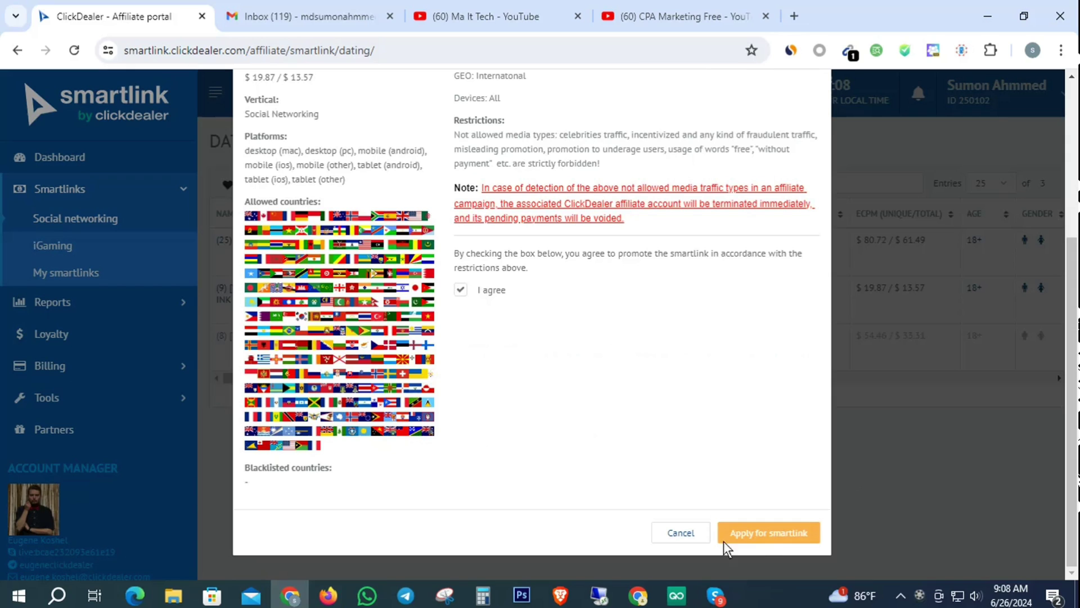
click(775, 532)
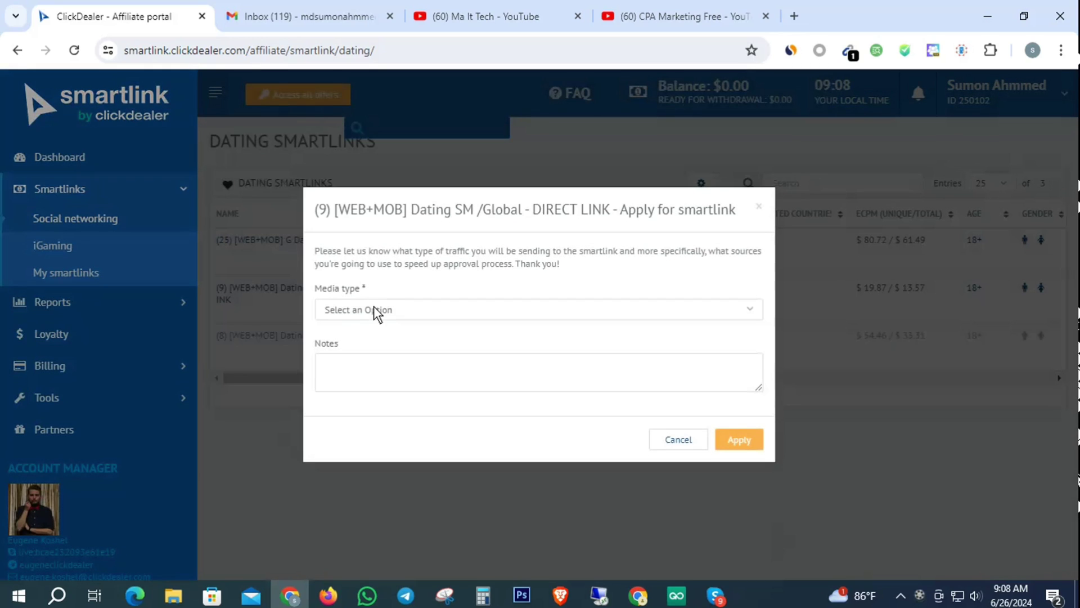
click(374, 310)
scroll(428, 402, down, 2)
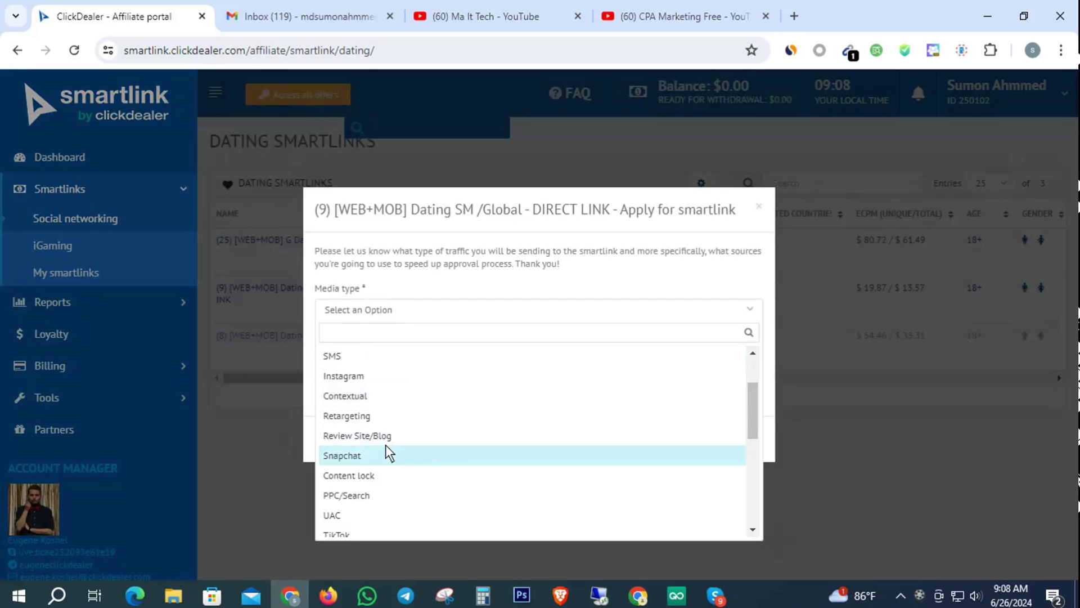
click(338, 436)
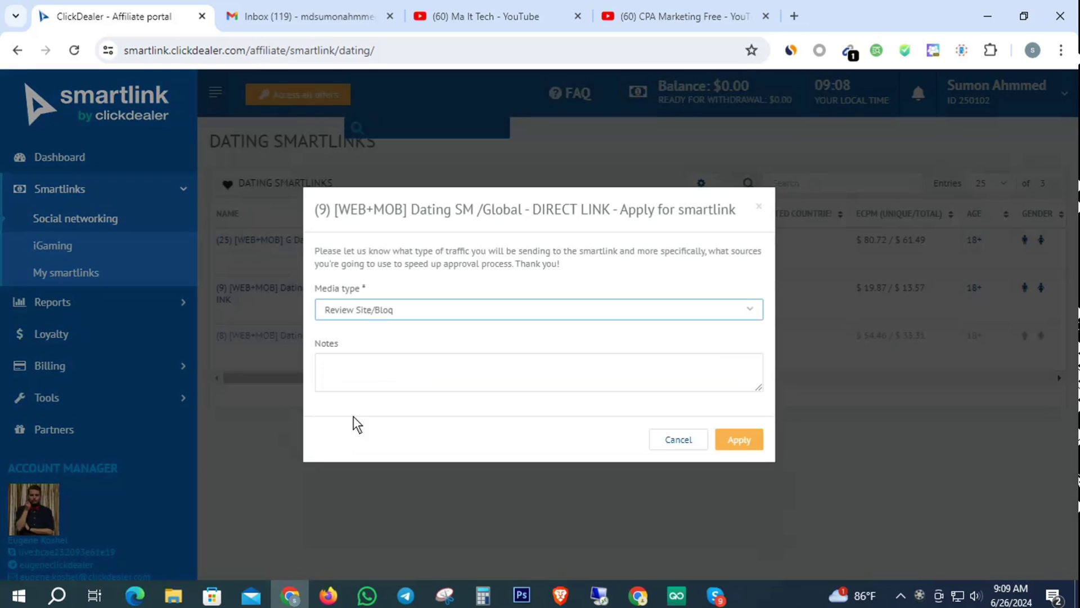
click(737, 440)
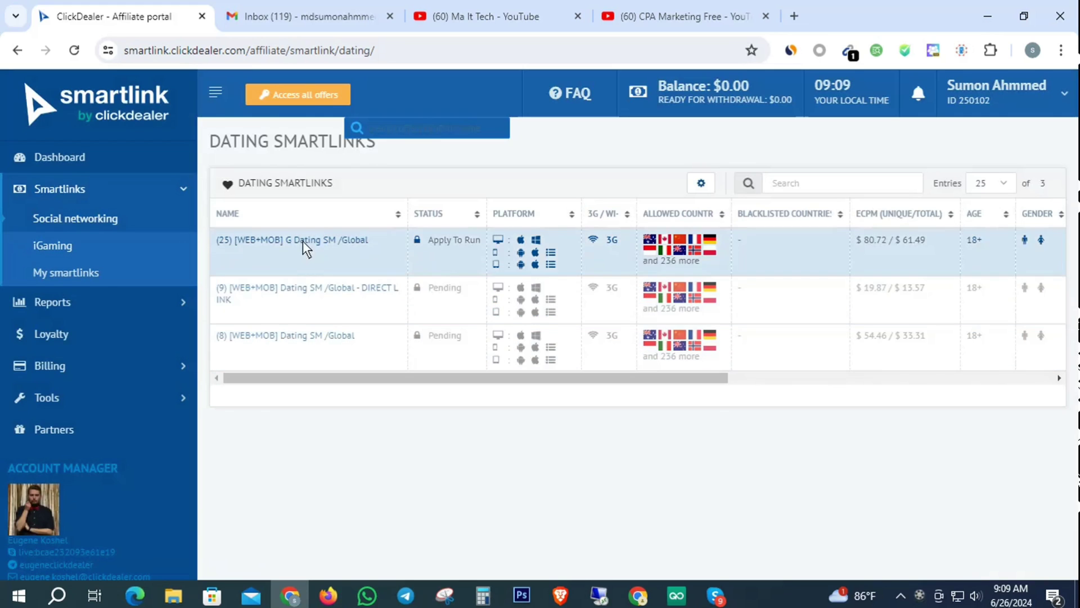
Step: Agree to the (25) G Dating SM /Global restrictions and apply with Review Site/Blog media type
click(302, 241)
scroll(346, 315, down, 4)
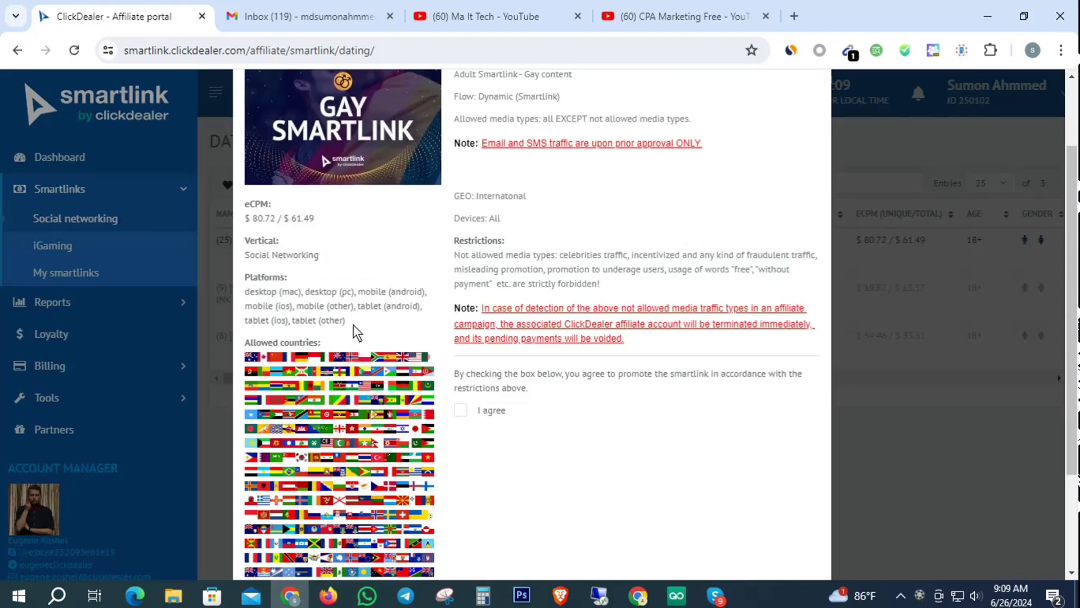
click(461, 269)
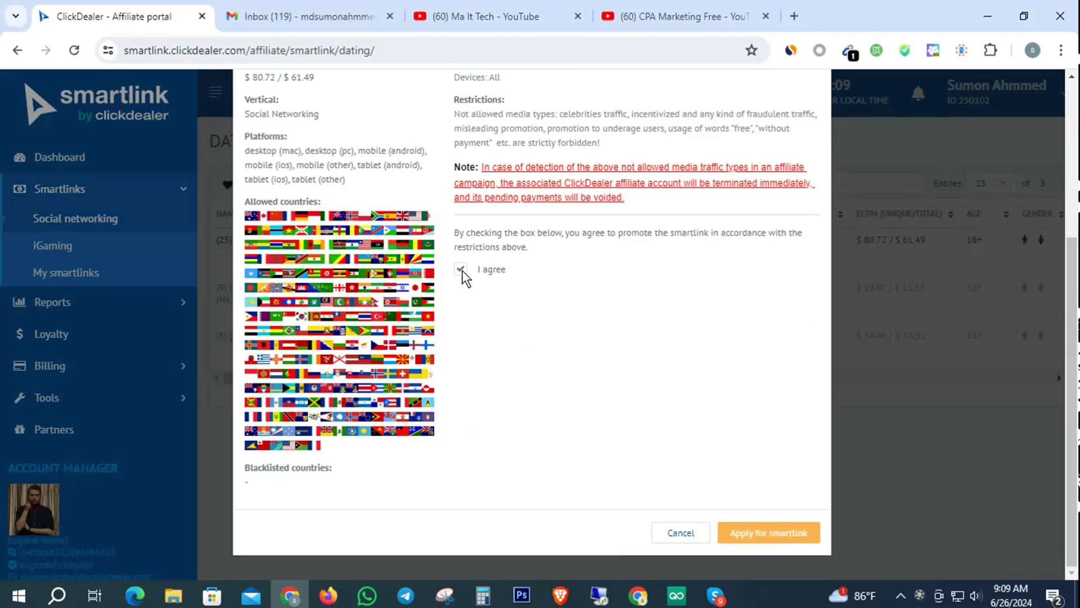
click(774, 529)
click(426, 310)
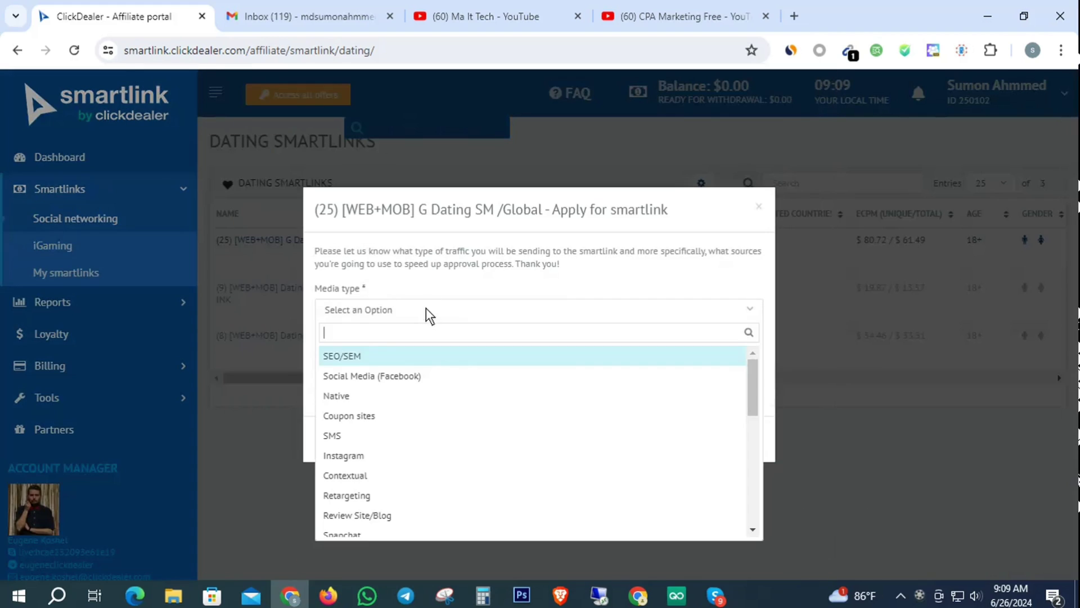
scroll(404, 430, down, 3)
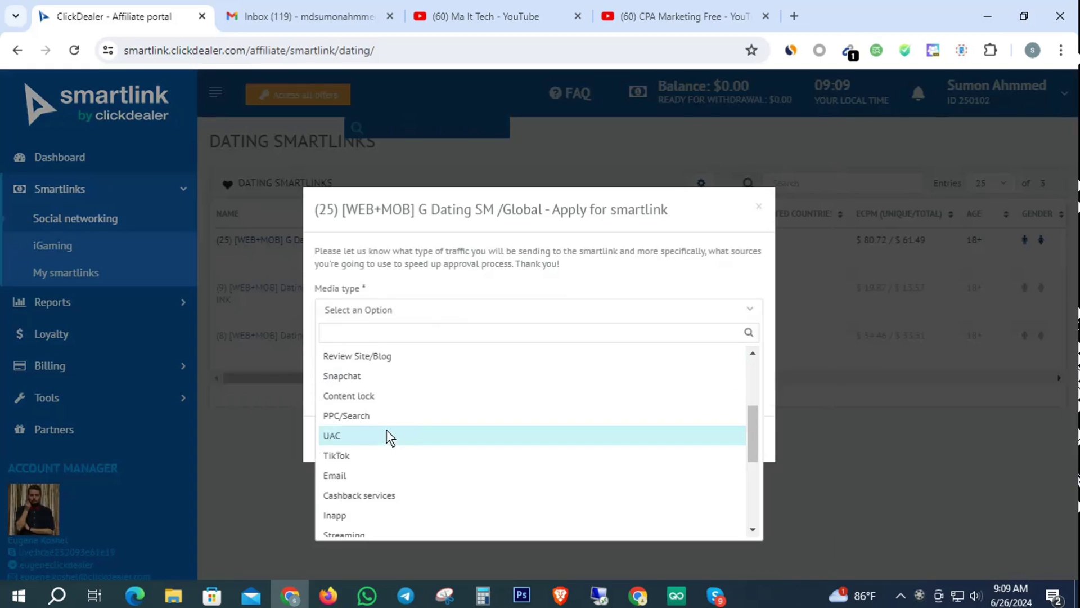
click(360, 355)
click(737, 439)
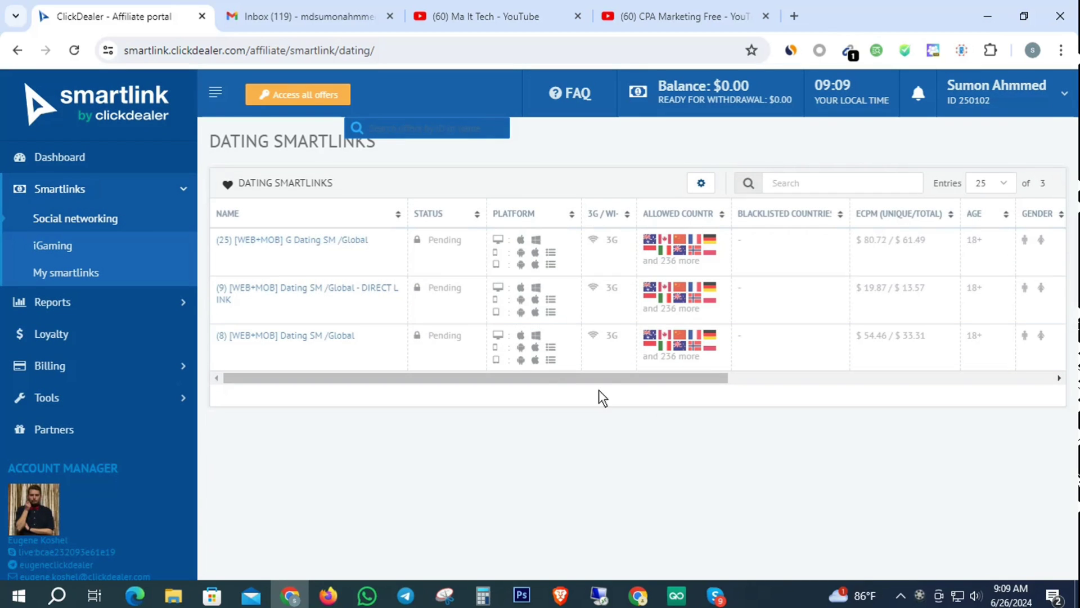
drag(717, 378, 606, 386)
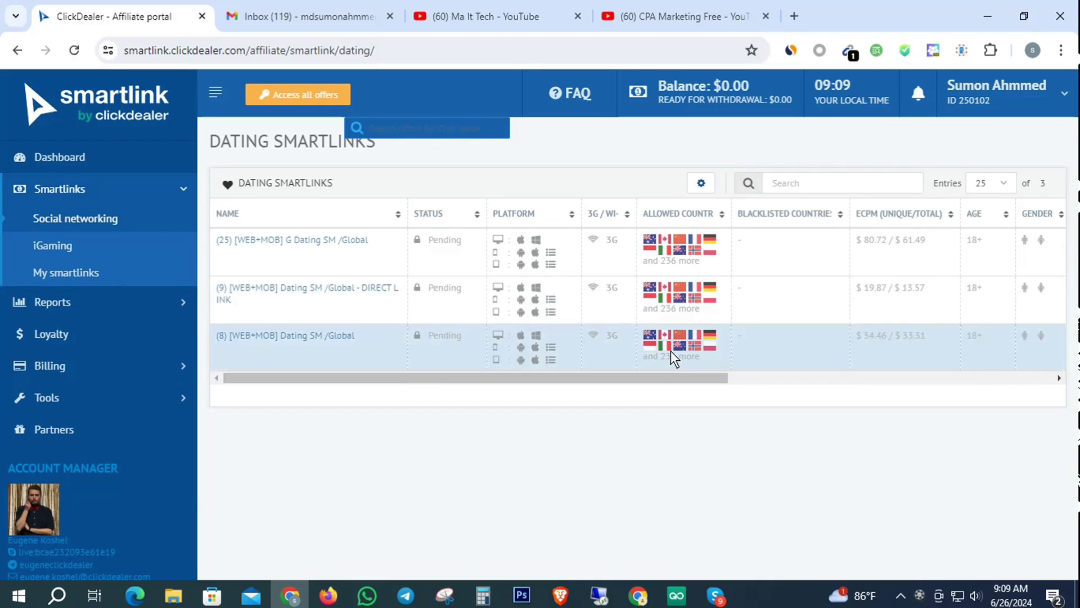
drag(641, 378, 502, 377)
scroll(119, 447, down, 2)
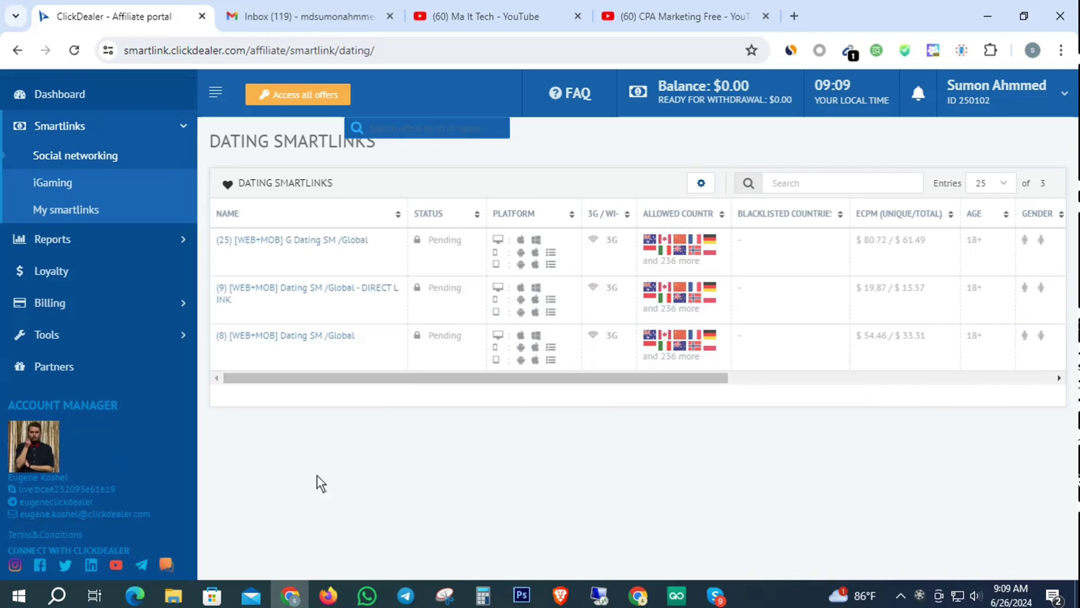
drag(94, 501, 27, 502)
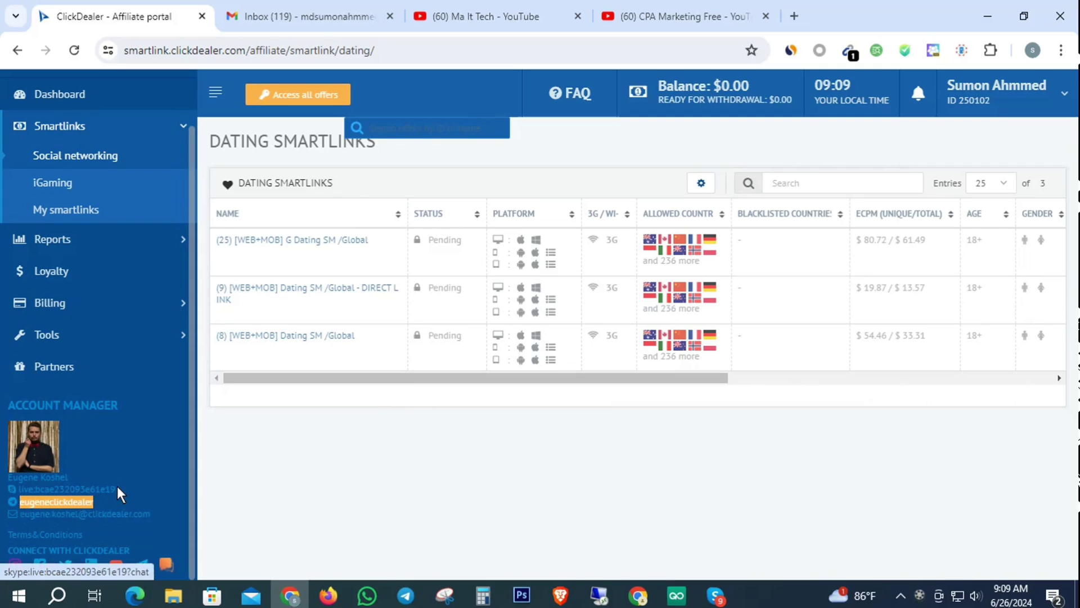
drag(116, 488, 35, 489)
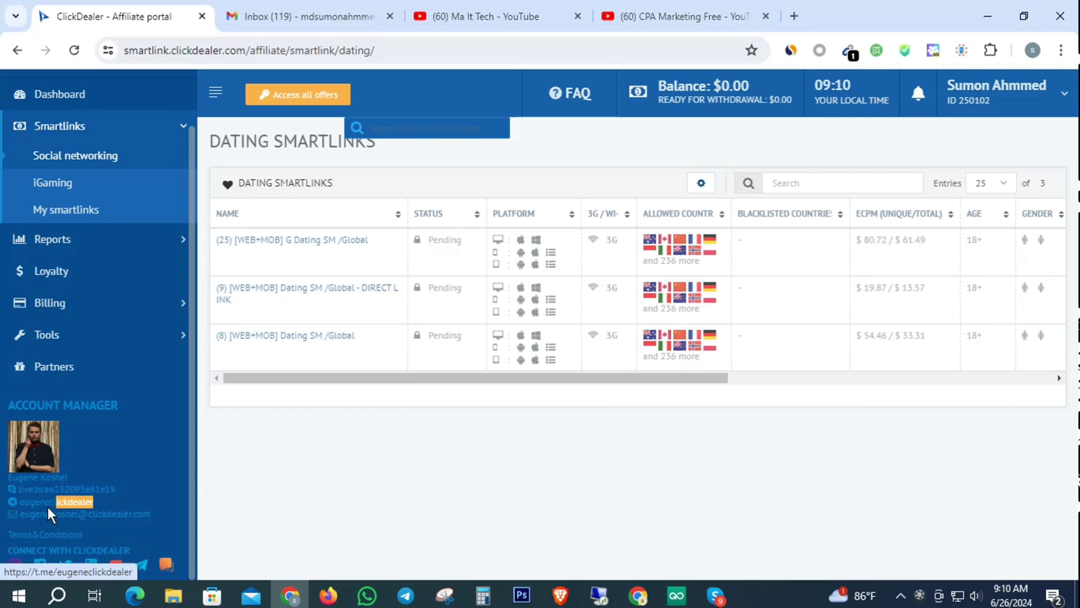
drag(48, 507, 17, 508)
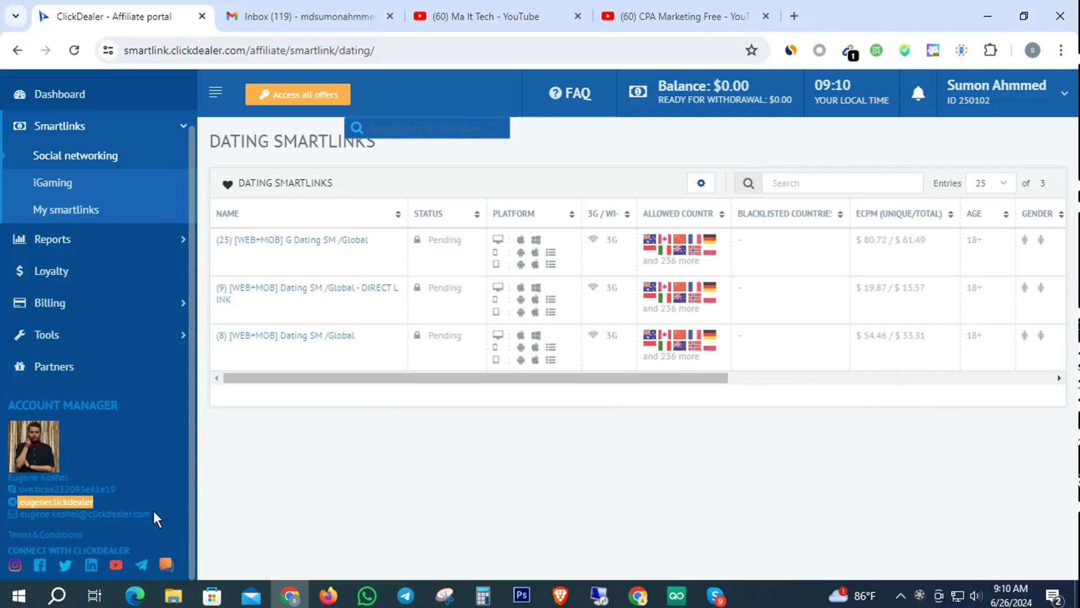
mouse_move(153, 515)
mouse_down()
mouse_move(49, 519)
mouse_move(146, 508)
mouse_up()
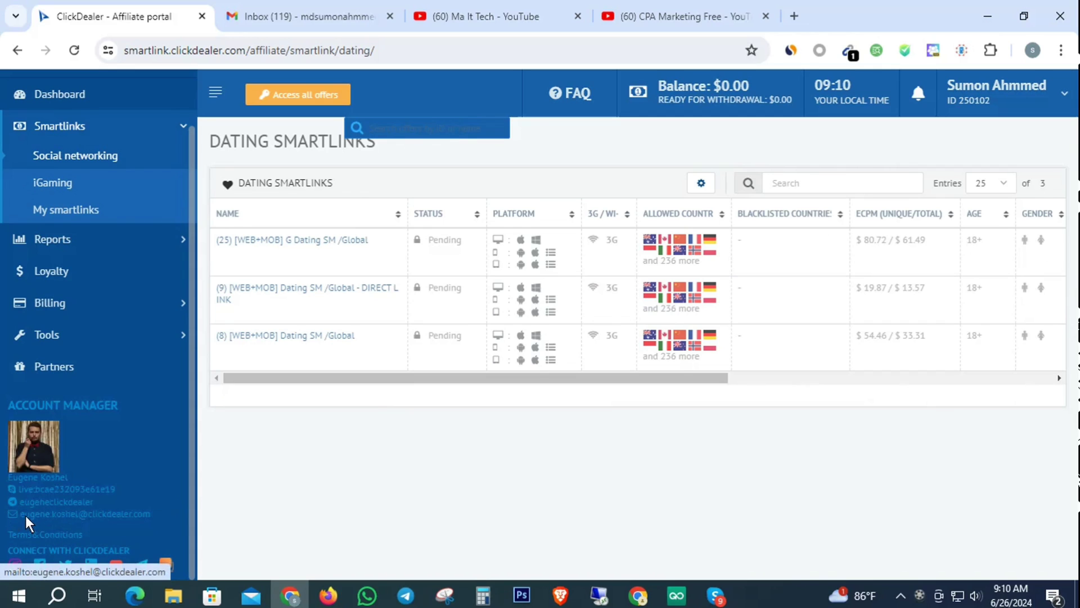
drag(20, 514, 70, 513)
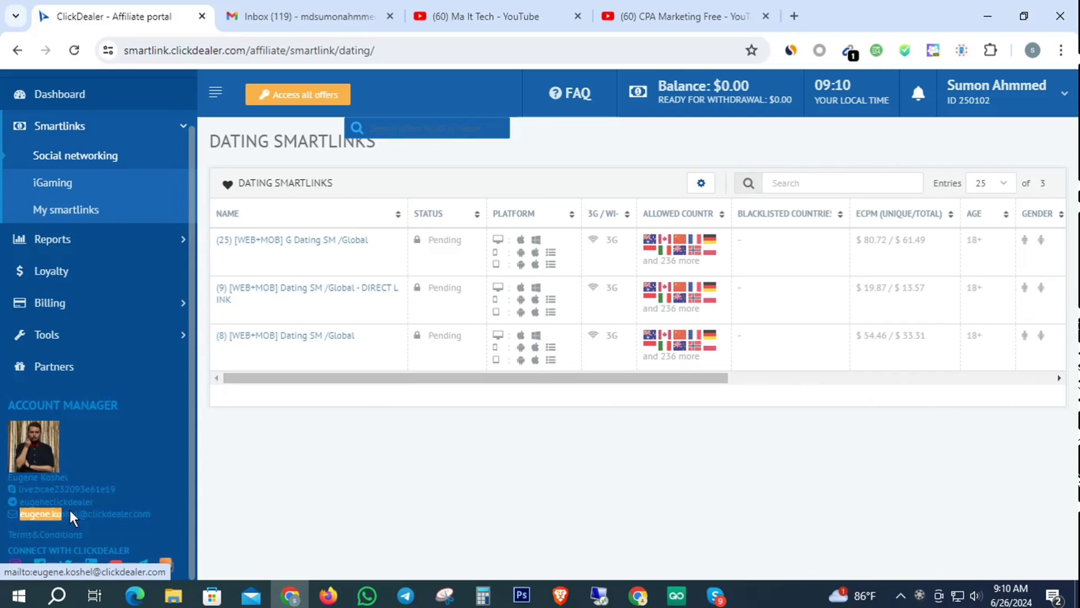
click(414, 470)
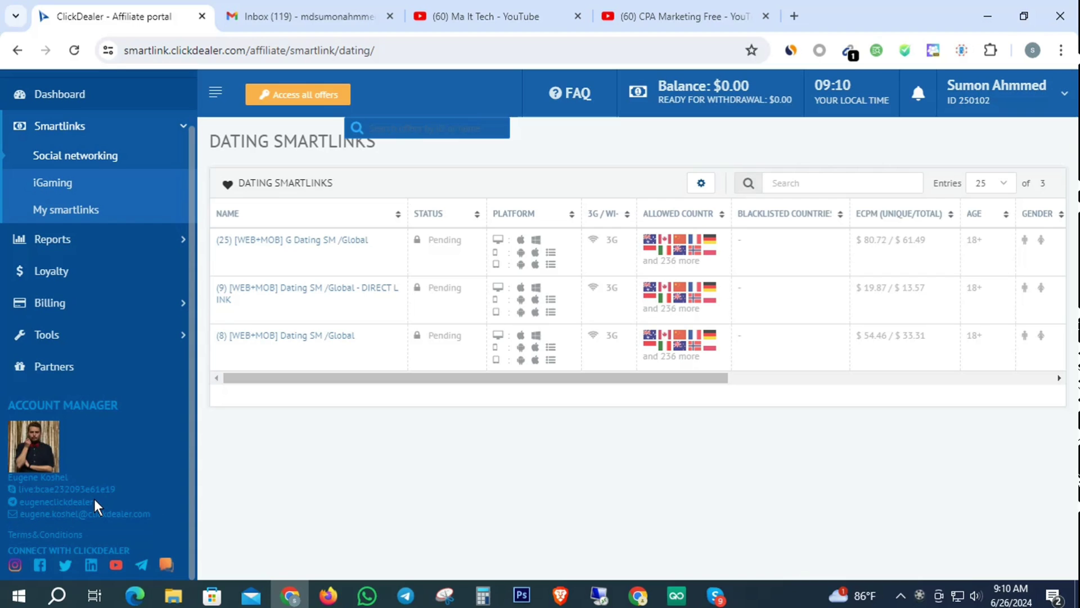
scroll(93, 499, up, 2)
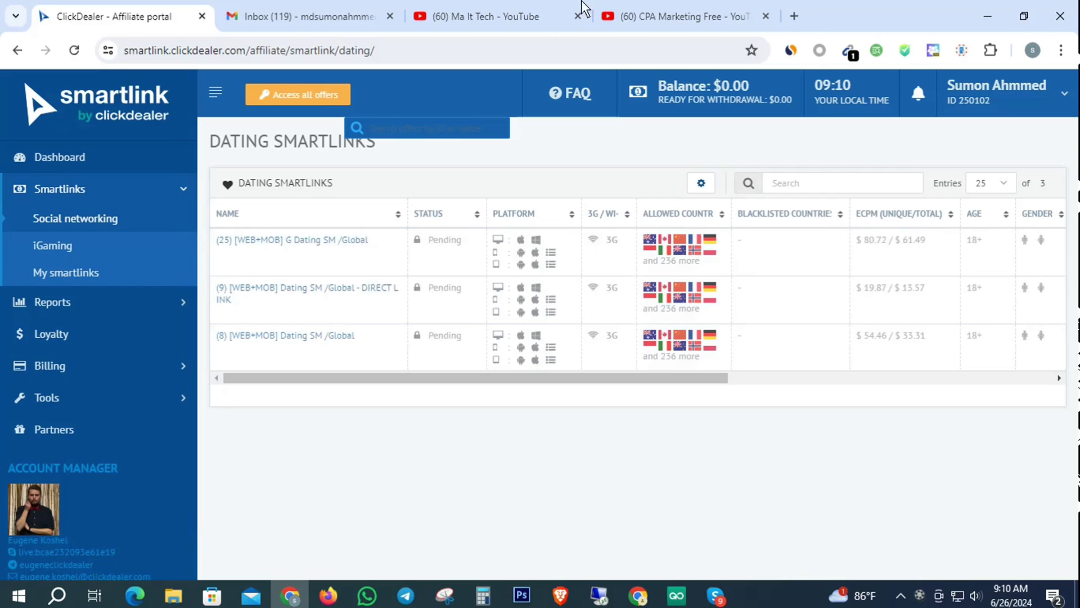
click(692, 5)
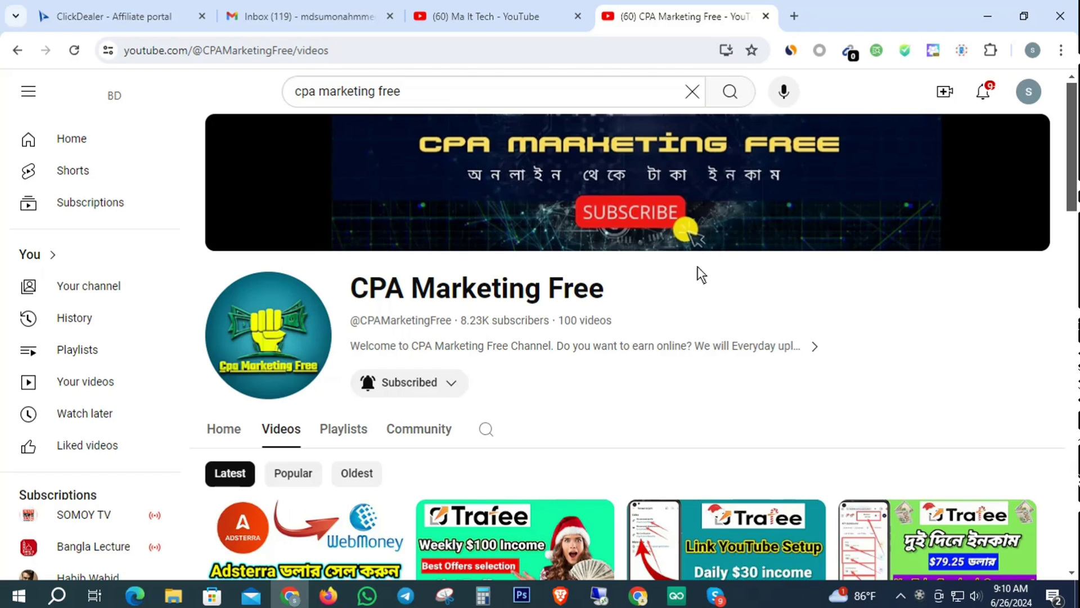
click(181, 23)
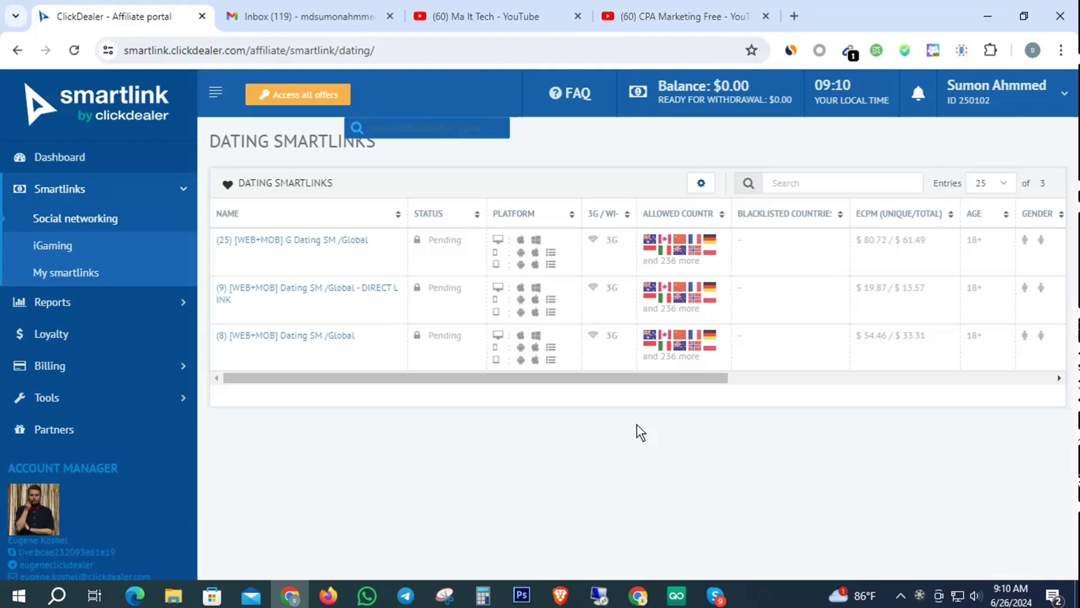